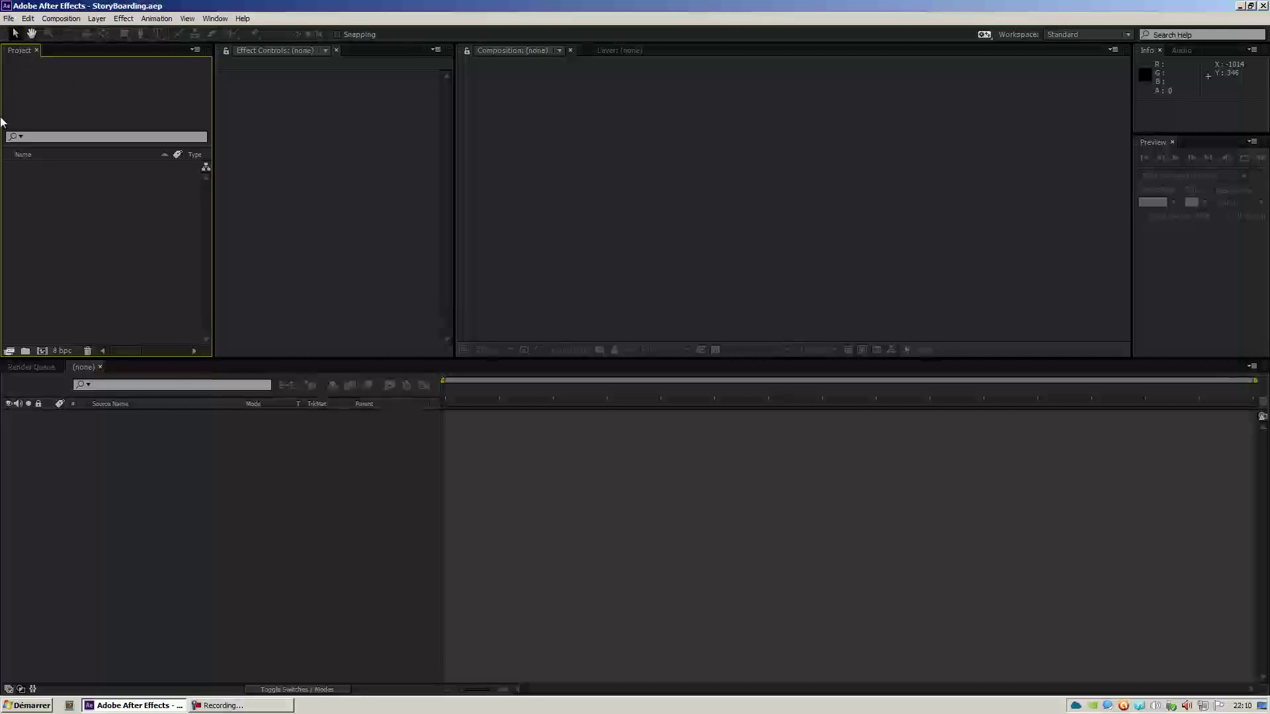
Step: Run the binary script file ScriptBoarding_v1.0.jsxbin and move its window over the Effect Controls area
{"action": "left_click", "coordinate": [9, 18]}
{"action": "mouse_move", "coordinate": [43, 291]}
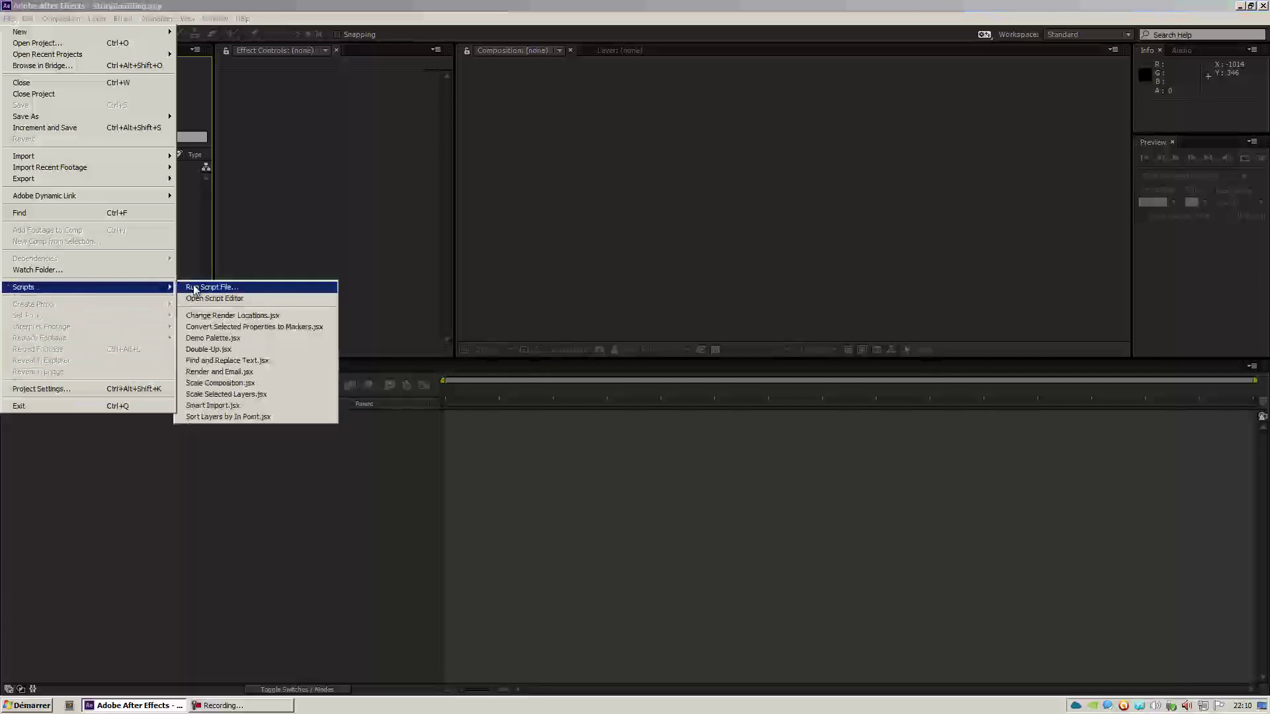
{"action": "left_click", "coordinate": [193, 291]}
{"action": "left_click", "coordinate": [883, 527]}
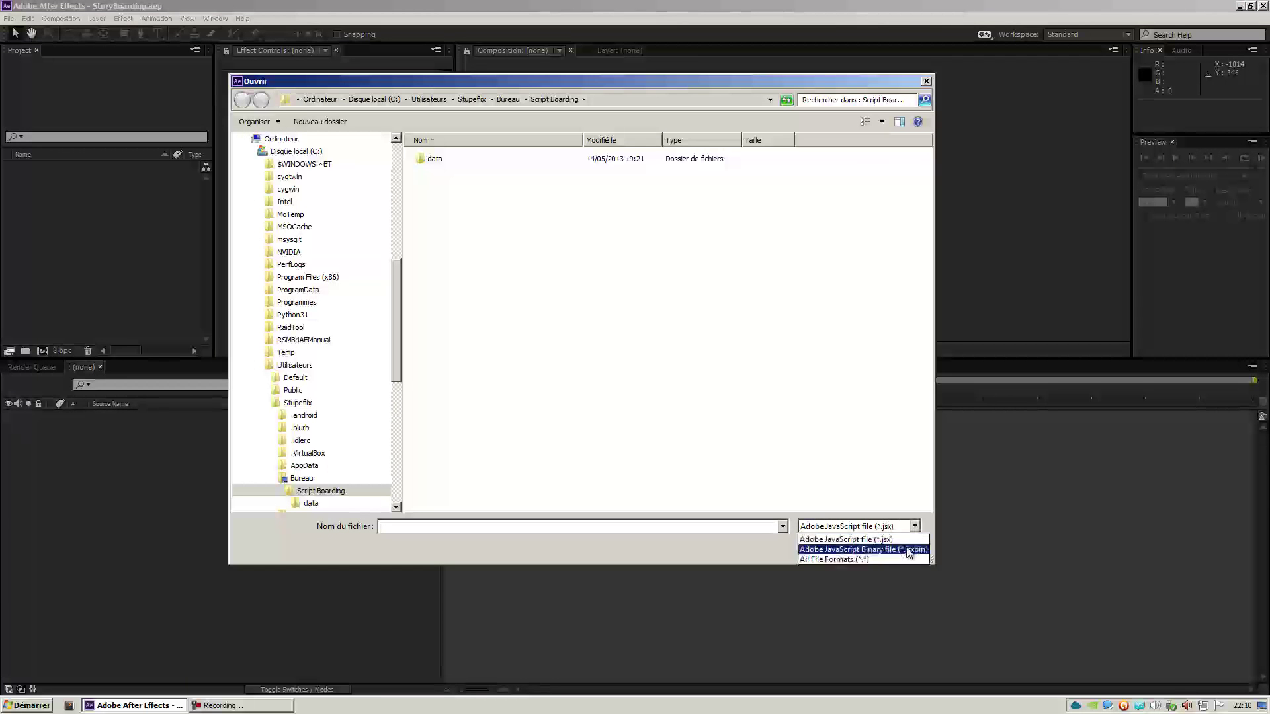
{"action": "left_click", "coordinate": [905, 548]}
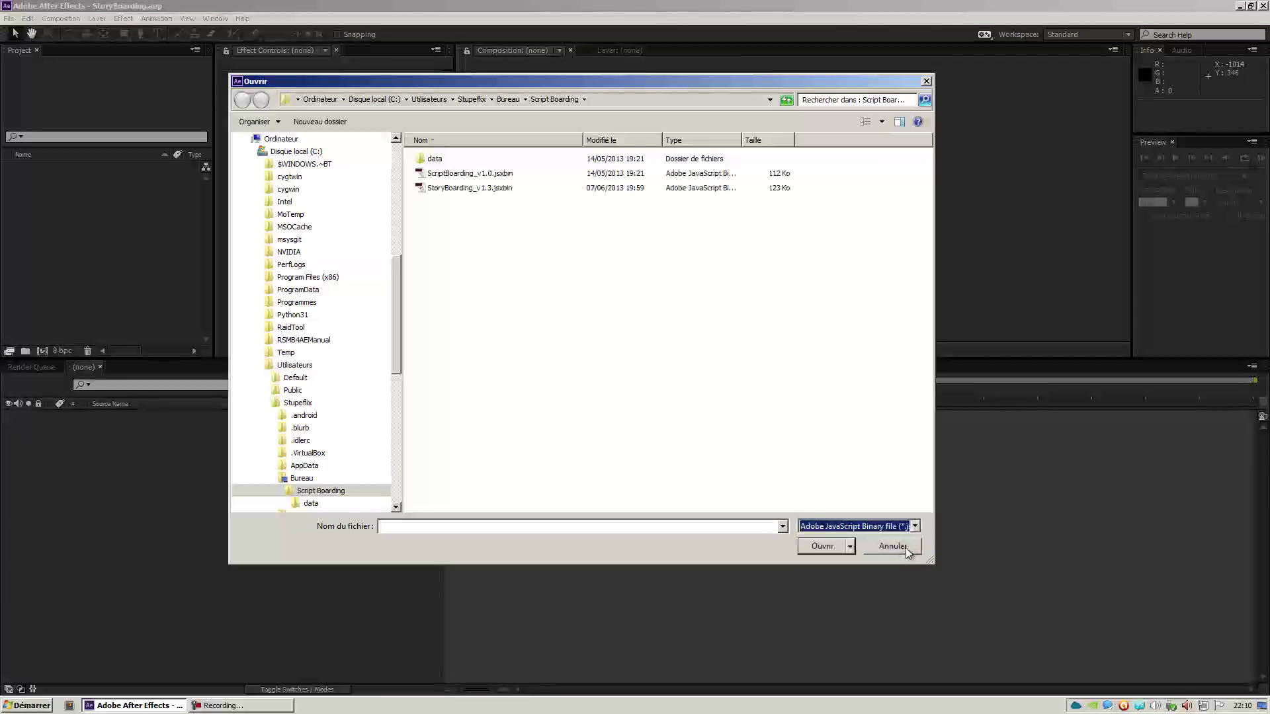
{"action": "left_click", "coordinate": [469, 176]}
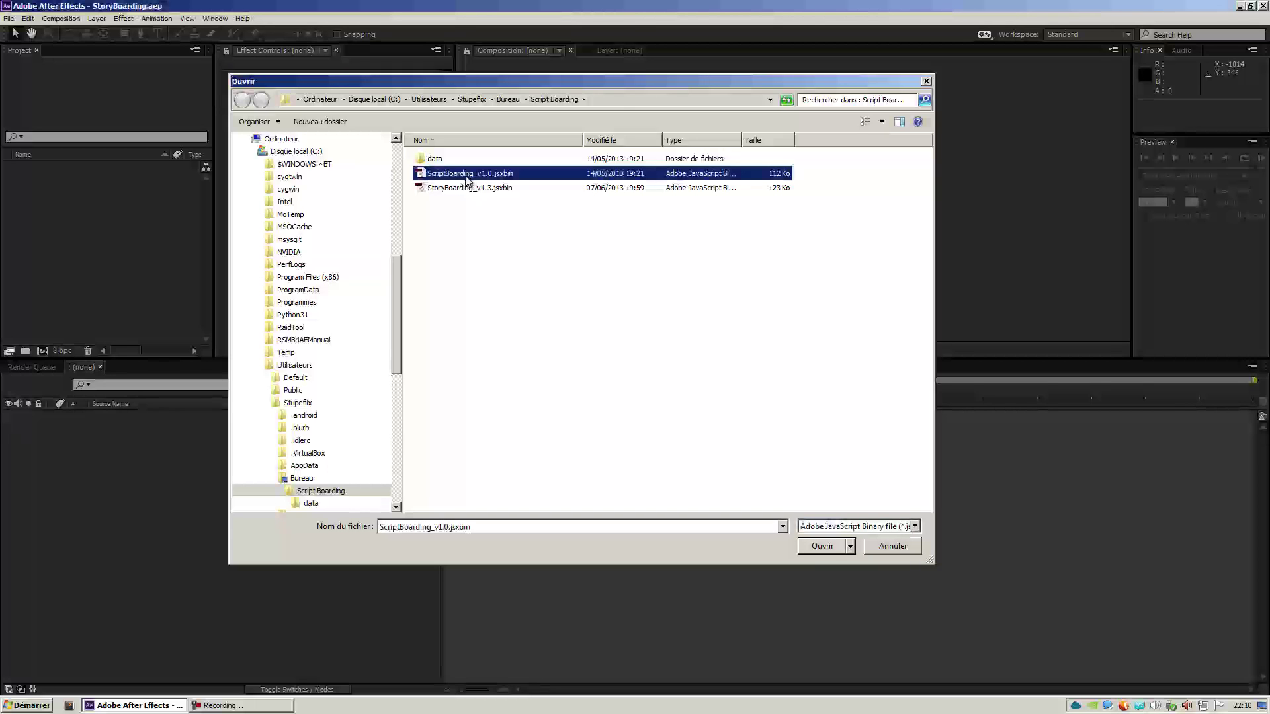
{"action": "double_click", "coordinate": [467, 178]}
{"action": "left_click_drag", "start_coordinate": [612, 297], "coordinate": [409, 176]}
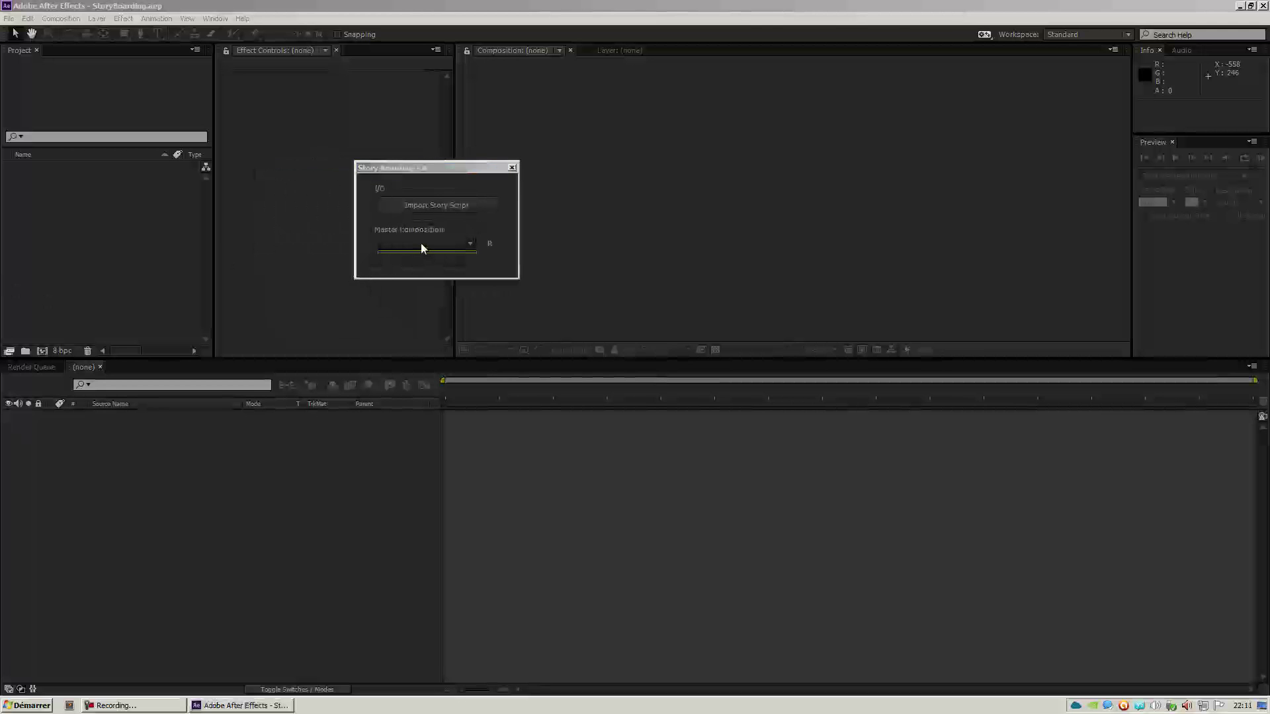
Step: Create a new composition named Master with the HDTV 1080 24 preset and select it in the project
{"action": "left_click", "coordinate": [42, 350]}
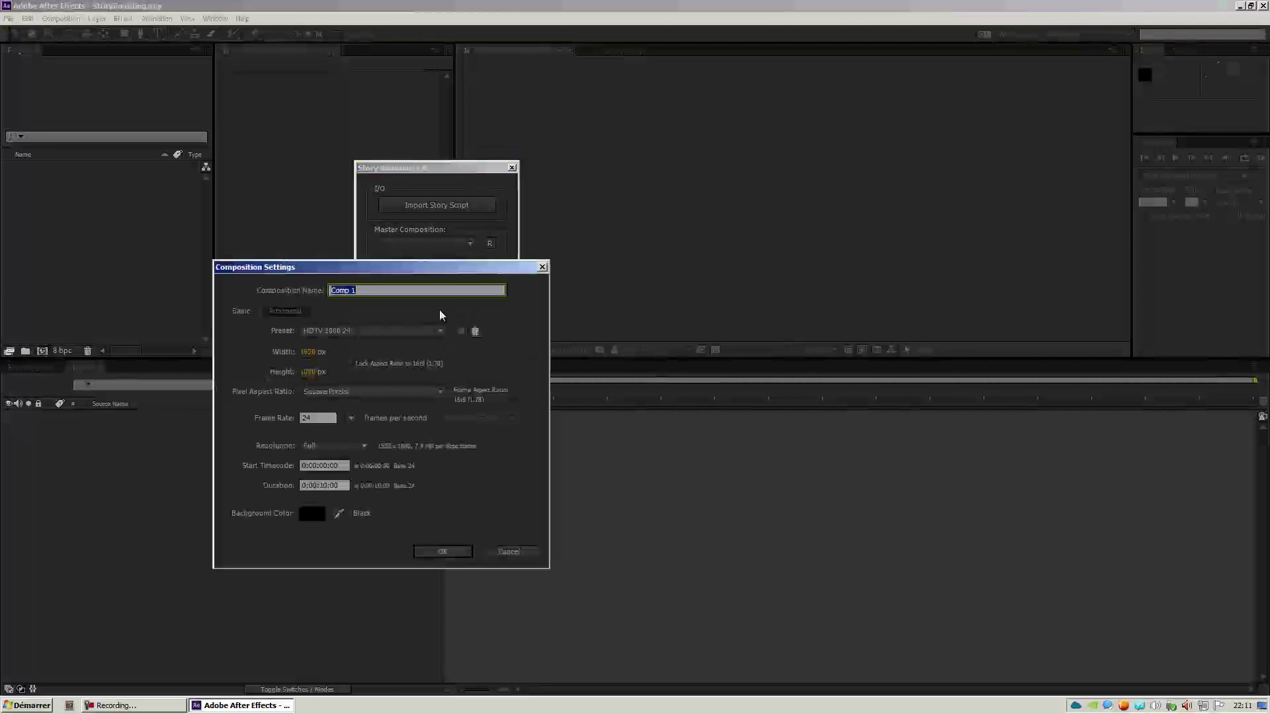
{"action": "type", "text": "Master"}
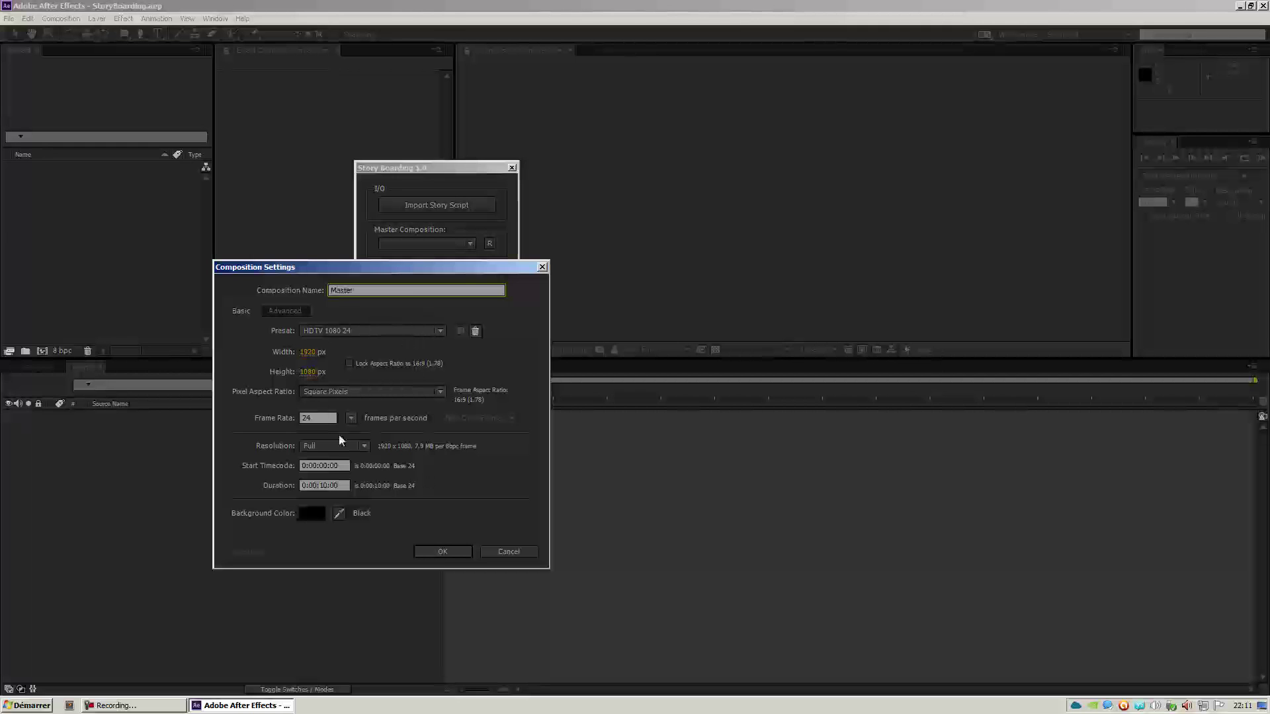
{"action": "left_click", "coordinate": [443, 551]}
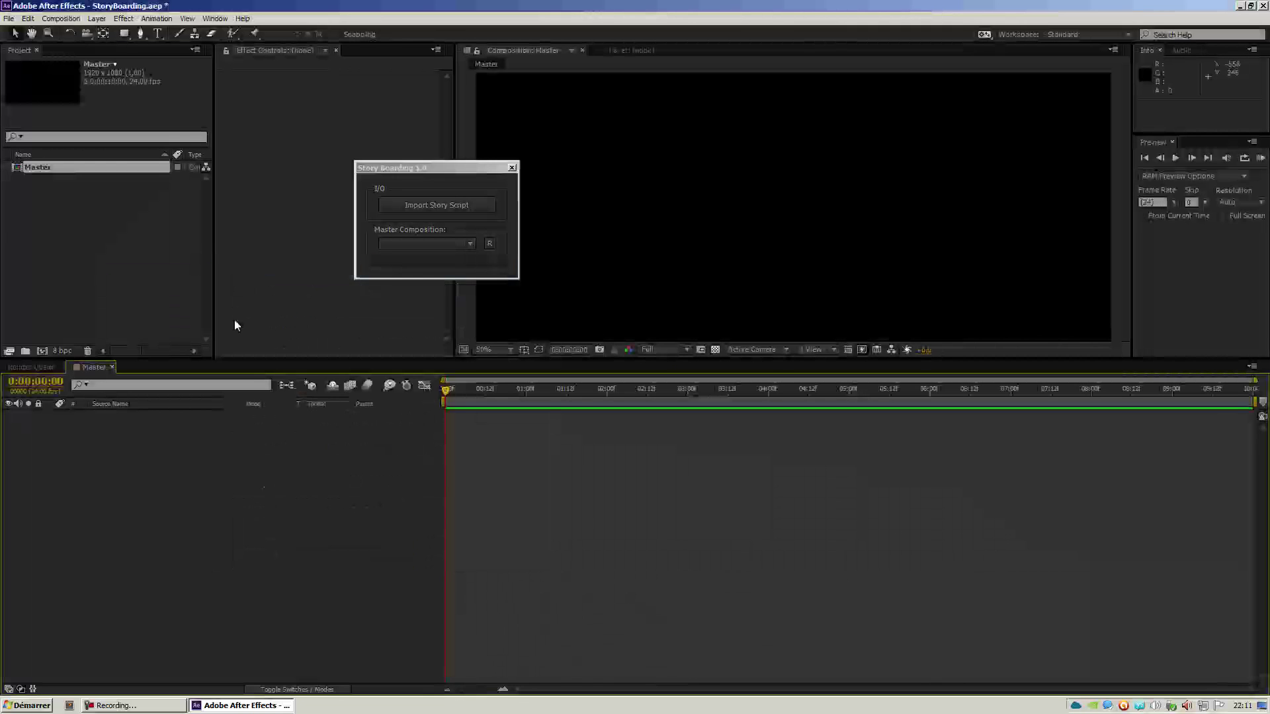
{"action": "left_click", "coordinate": [49, 166]}
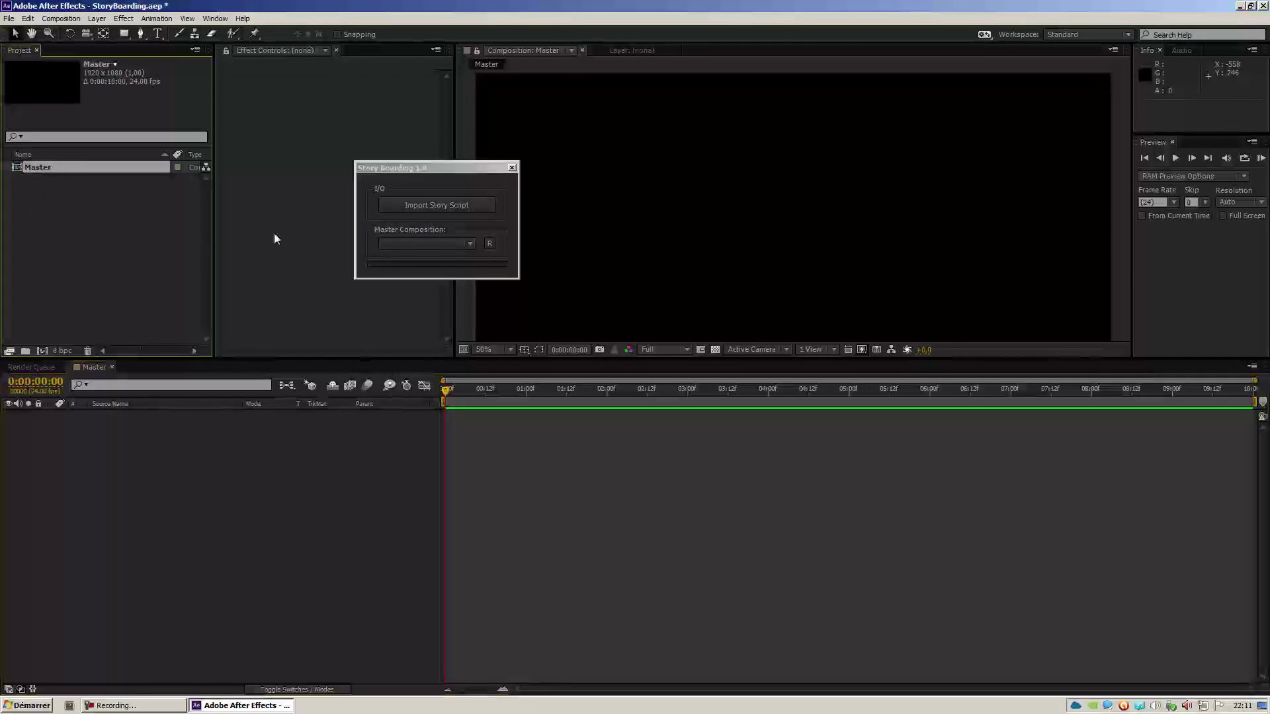
Step: Try to import the Adobe Story script Mythomen v4b.astx without choosing a master composition
{"action": "left_click", "coordinate": [445, 207]}
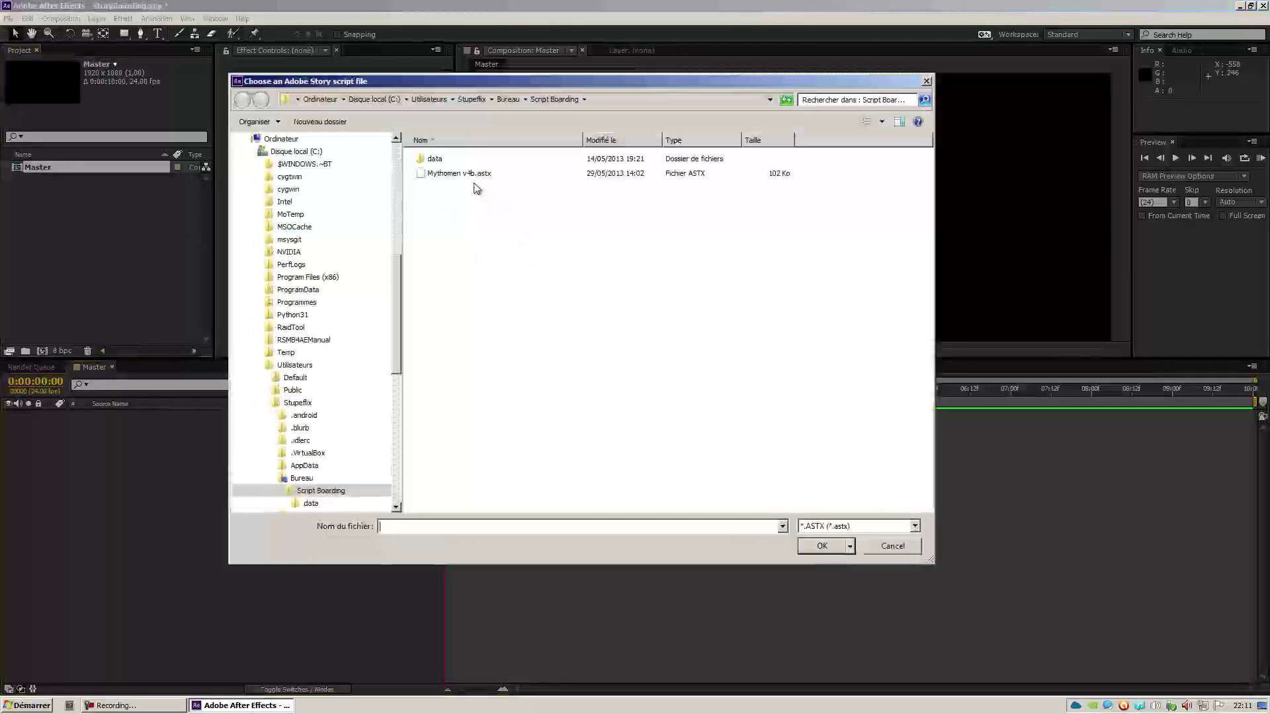
{"action": "left_click", "coordinate": [467, 177]}
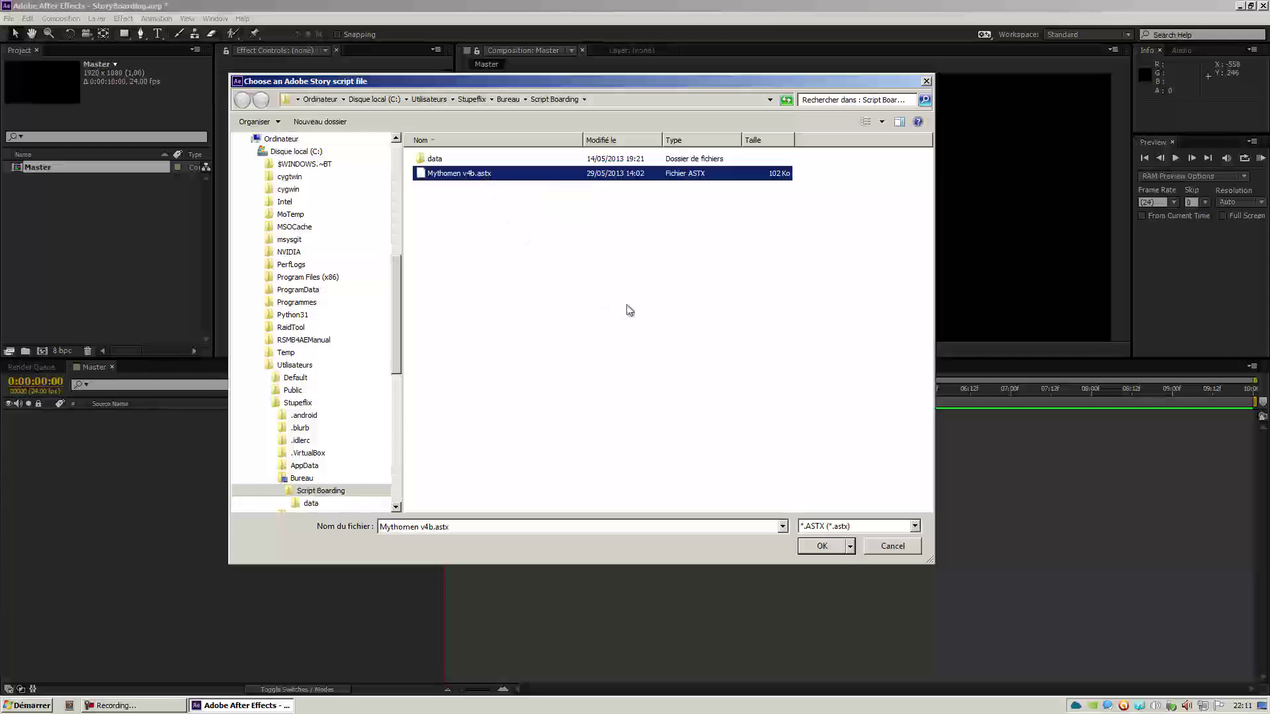
{"action": "left_click", "coordinate": [820, 547]}
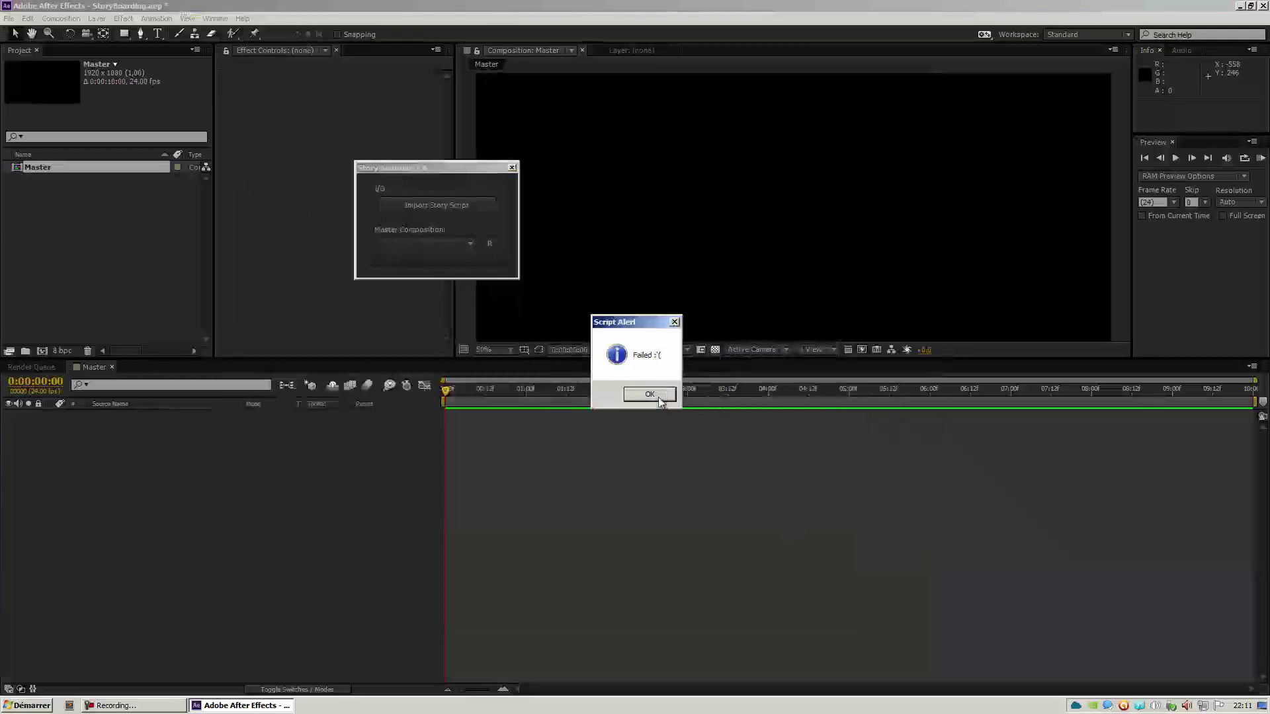
{"action": "left_click", "coordinate": [686, 395]}
Step: Refresh the master composition list, choose Master, and import the Story script Mythomen v4b.astx
{"action": "left_click", "coordinate": [492, 244]}
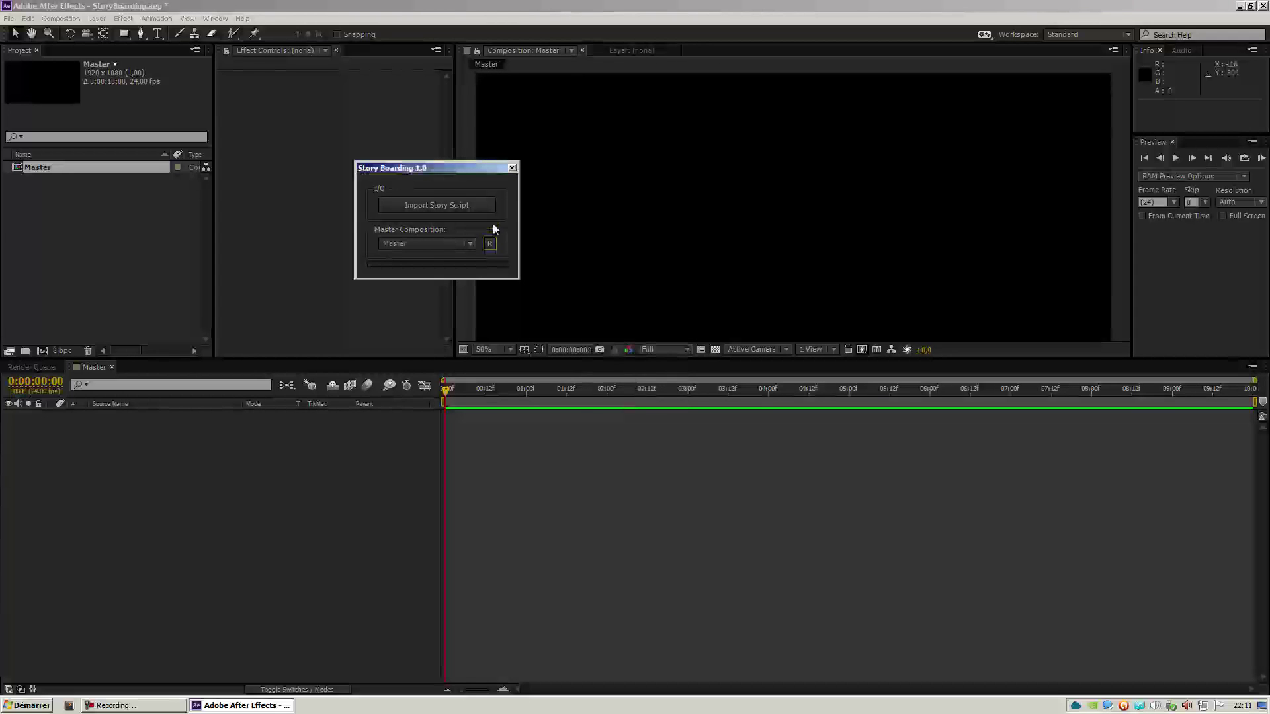
{"action": "left_click", "coordinate": [418, 242]}
{"action": "left_click", "coordinate": [412, 260]}
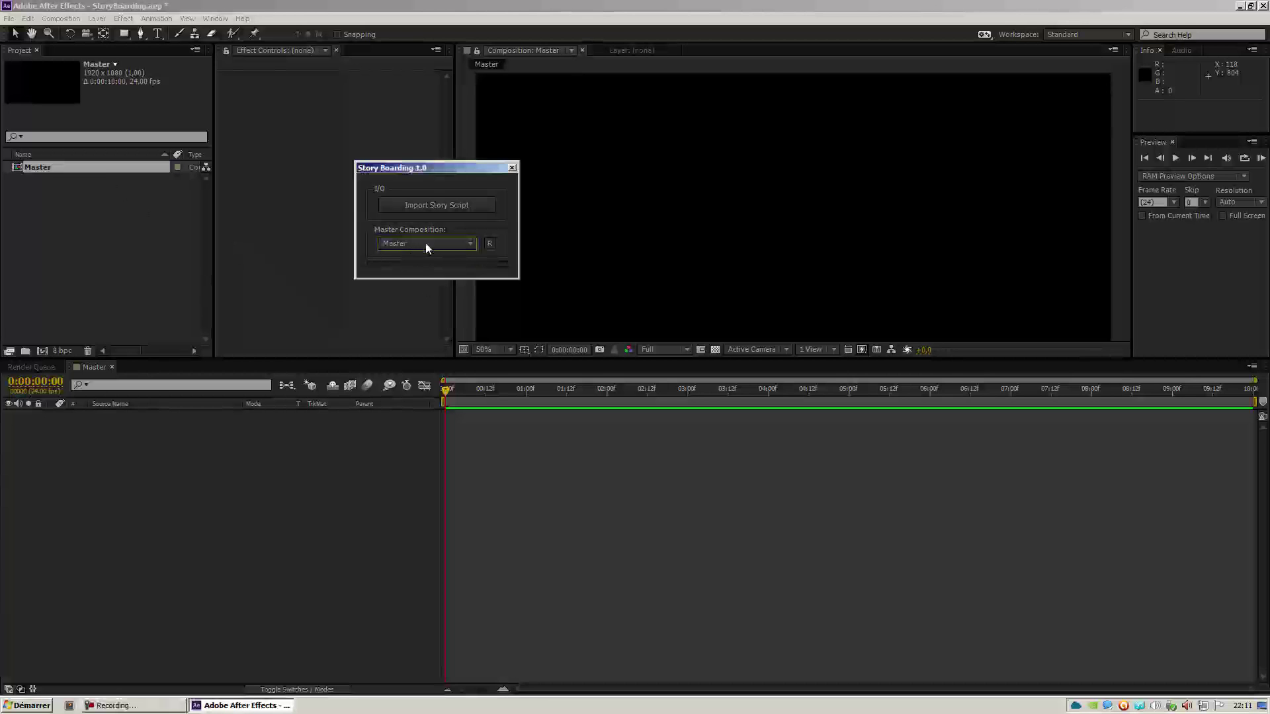
{"action": "left_click", "coordinate": [452, 206]}
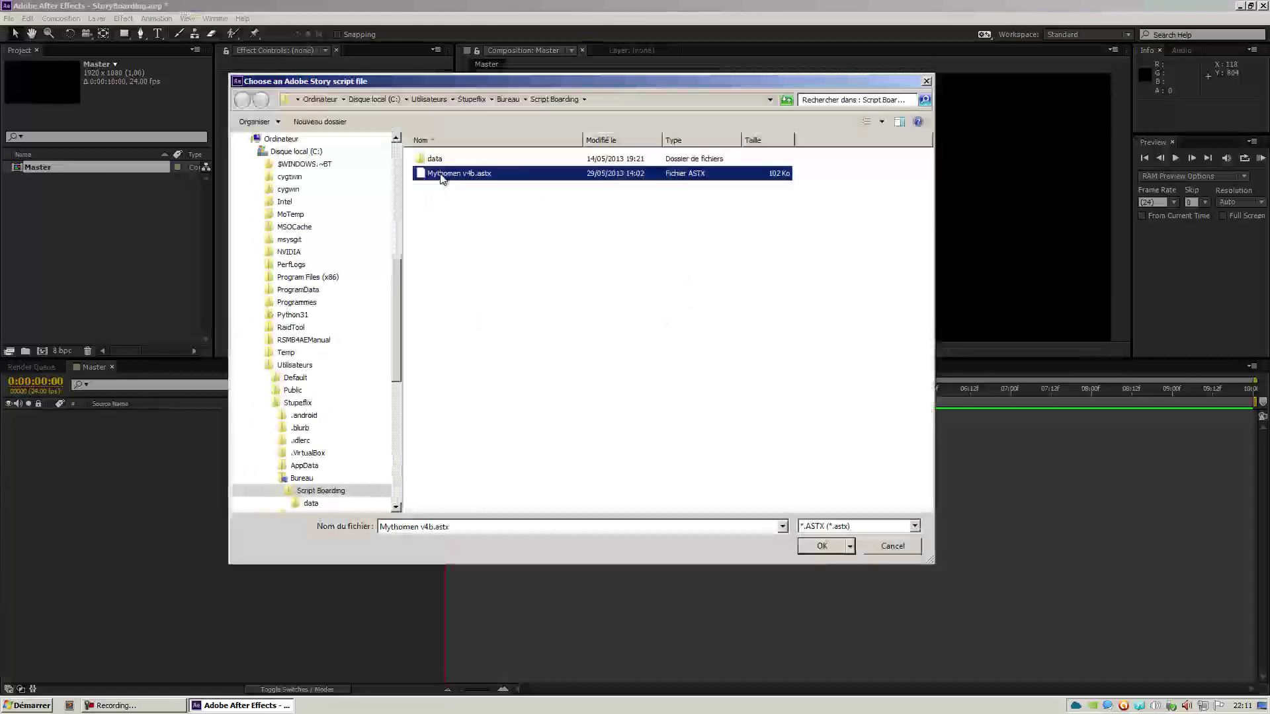
{"action": "double_click", "coordinate": [439, 174]}
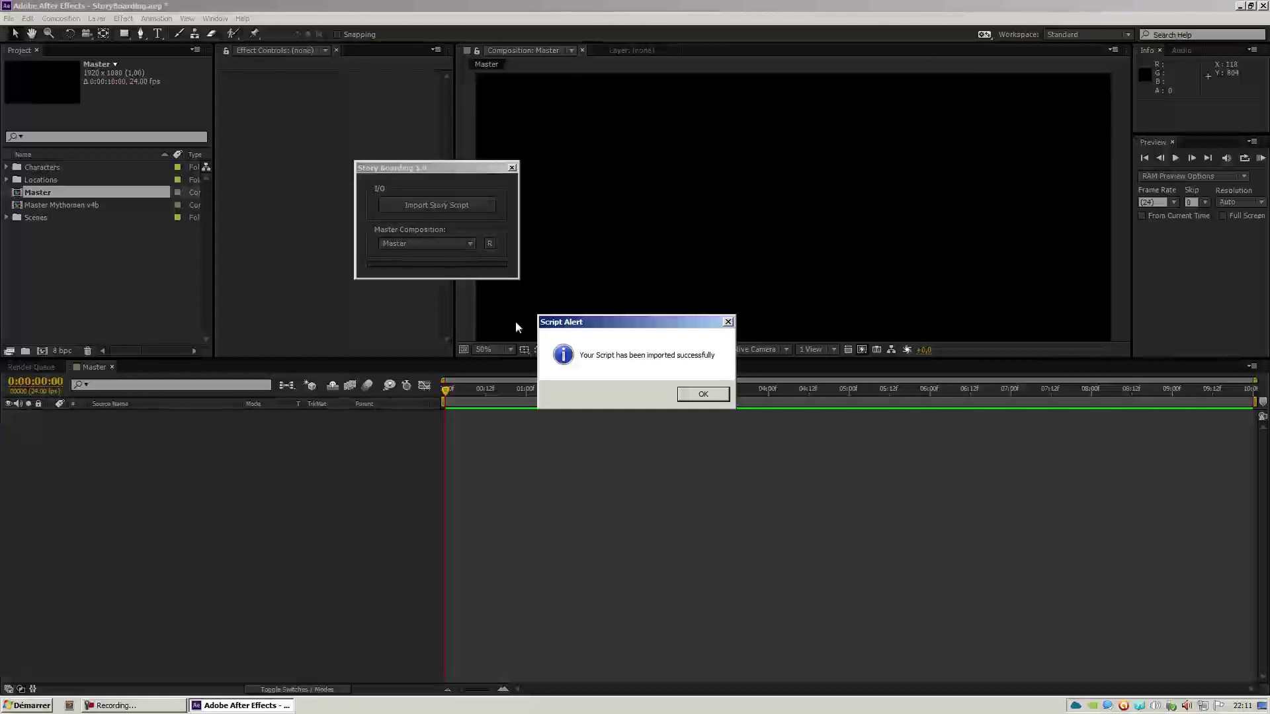
{"action": "left_click", "coordinate": [703, 394]}
Step: Open the Master Mythomen v4b composition and examine the scene layers along its whole timeline
{"action": "double_click", "coordinate": [66, 205]}
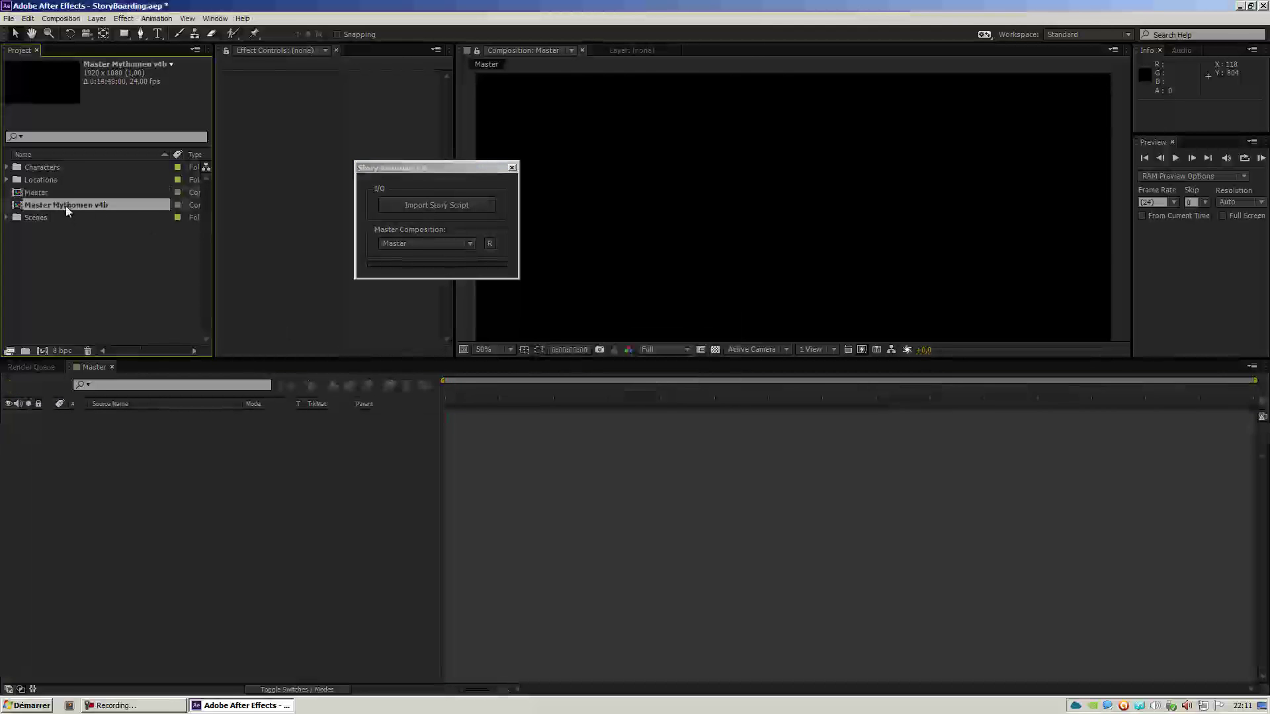
{"action": "left_click_drag", "start_coordinate": [457, 694], "coordinate": [447, 693]}
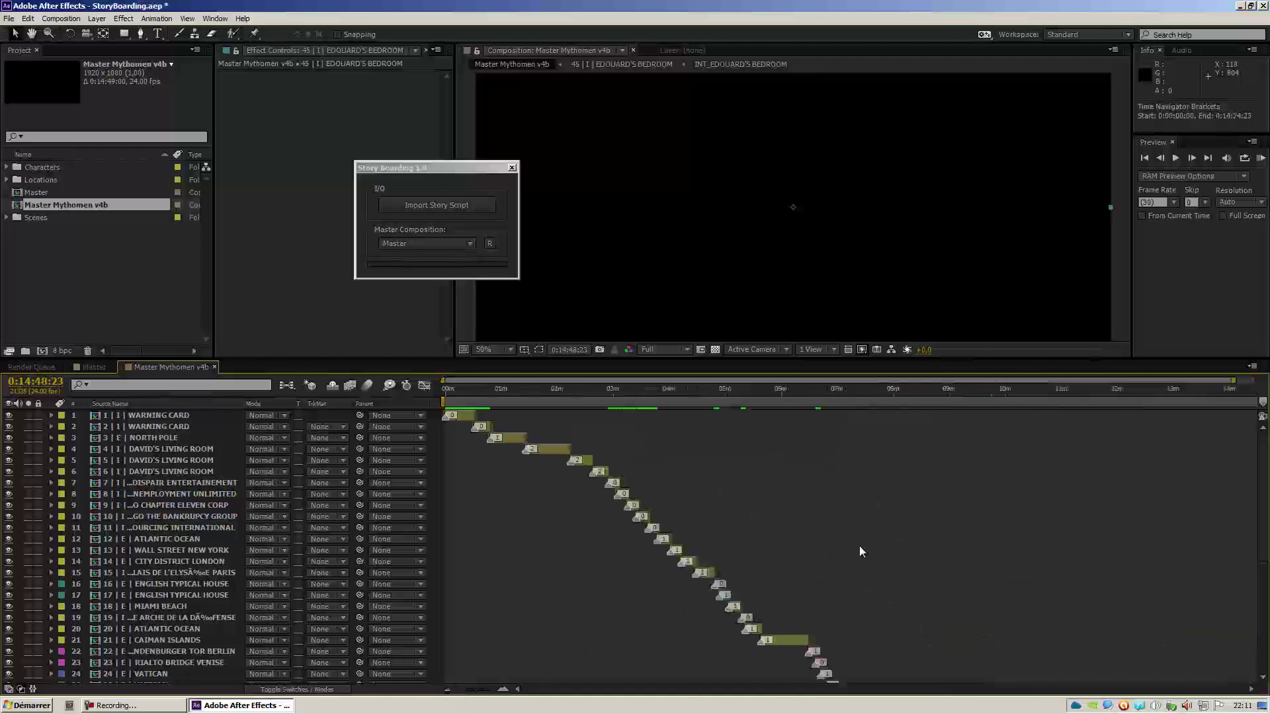
{"action": "scroll", "coordinate": [859, 542], "scroll_direction": "down", "scroll_amount": 4}
{"action": "left_click_drag", "start_coordinate": [1263, 521], "coordinate": [1261, 432]}
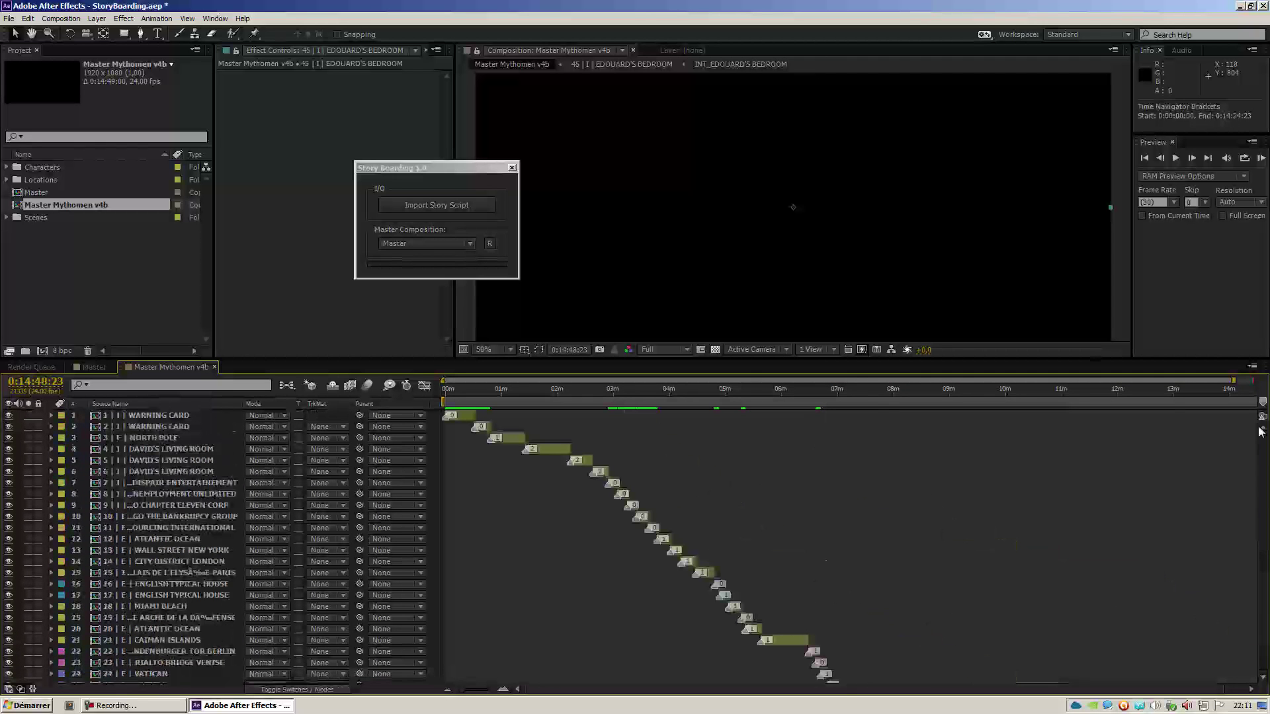
Step: Inspect the scene 4 composition's character and location layers, including the nested location composition, and return to the Master Mythomen v4b timeline
{"action": "left_click", "coordinate": [174, 449]}
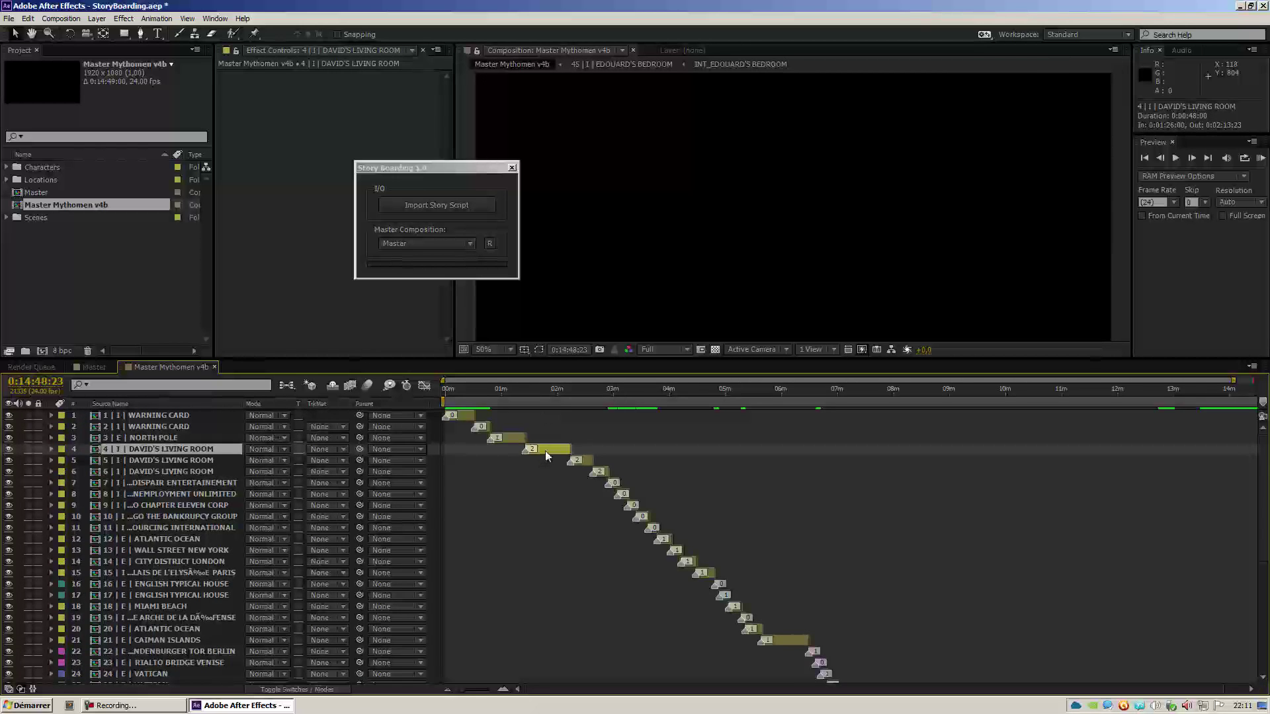
{"action": "double_click", "coordinate": [545, 451]}
{"action": "left_click", "coordinate": [329, 607]}
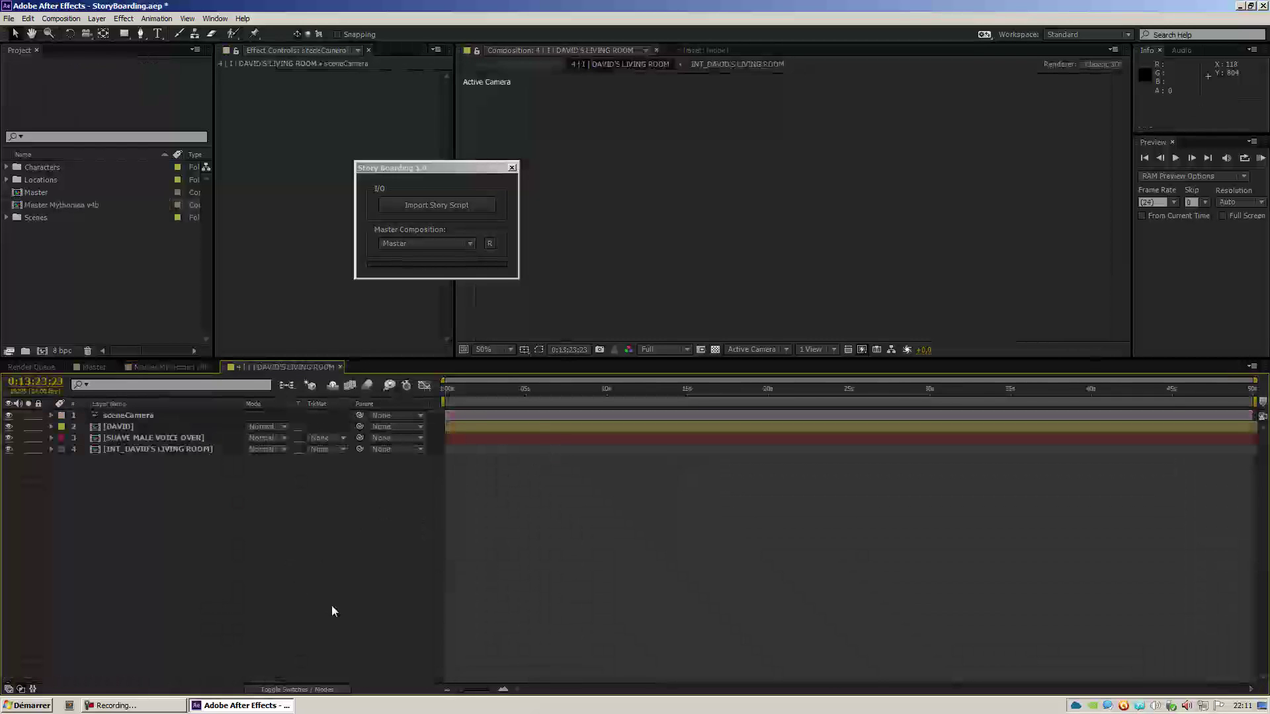
{"action": "left_click", "coordinate": [124, 427]}
{"action": "left_click", "coordinate": [132, 467]}
{"action": "left_click", "coordinate": [133, 453]}
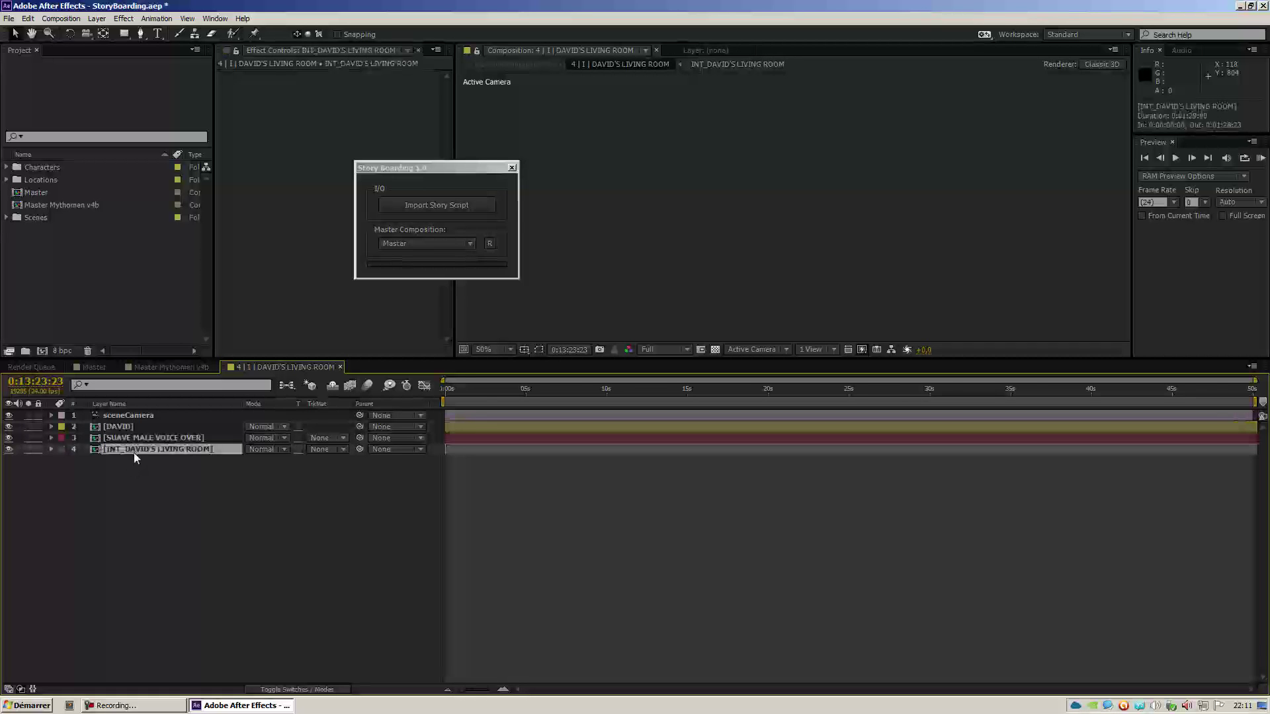
{"action": "double_click", "coordinate": [134, 452]}
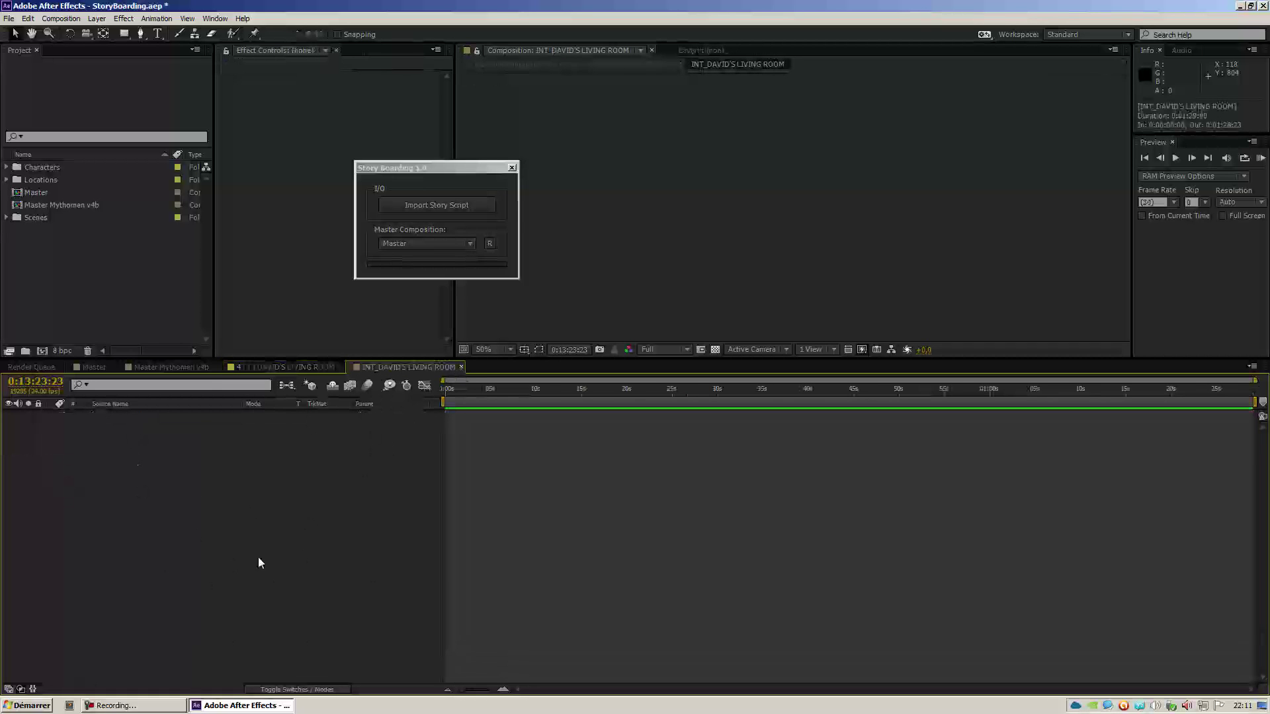
{"action": "left_click", "coordinate": [462, 367]}
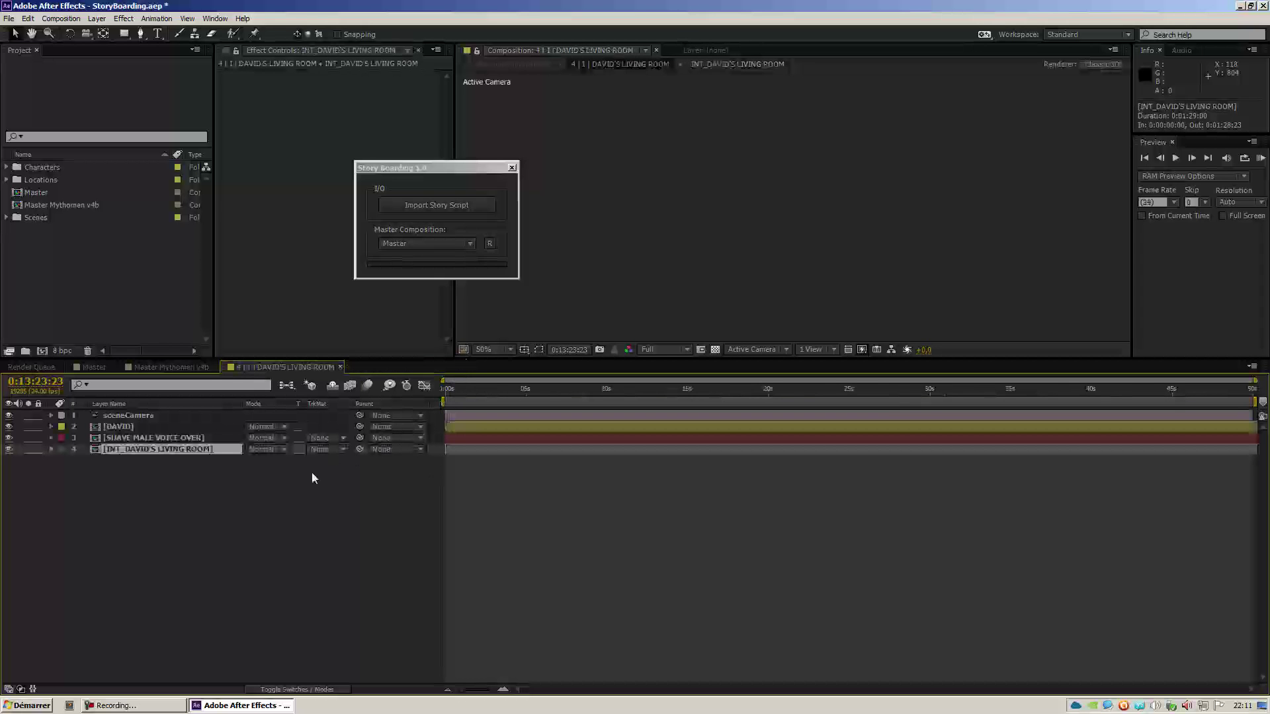
{"action": "left_click", "coordinate": [341, 368]}
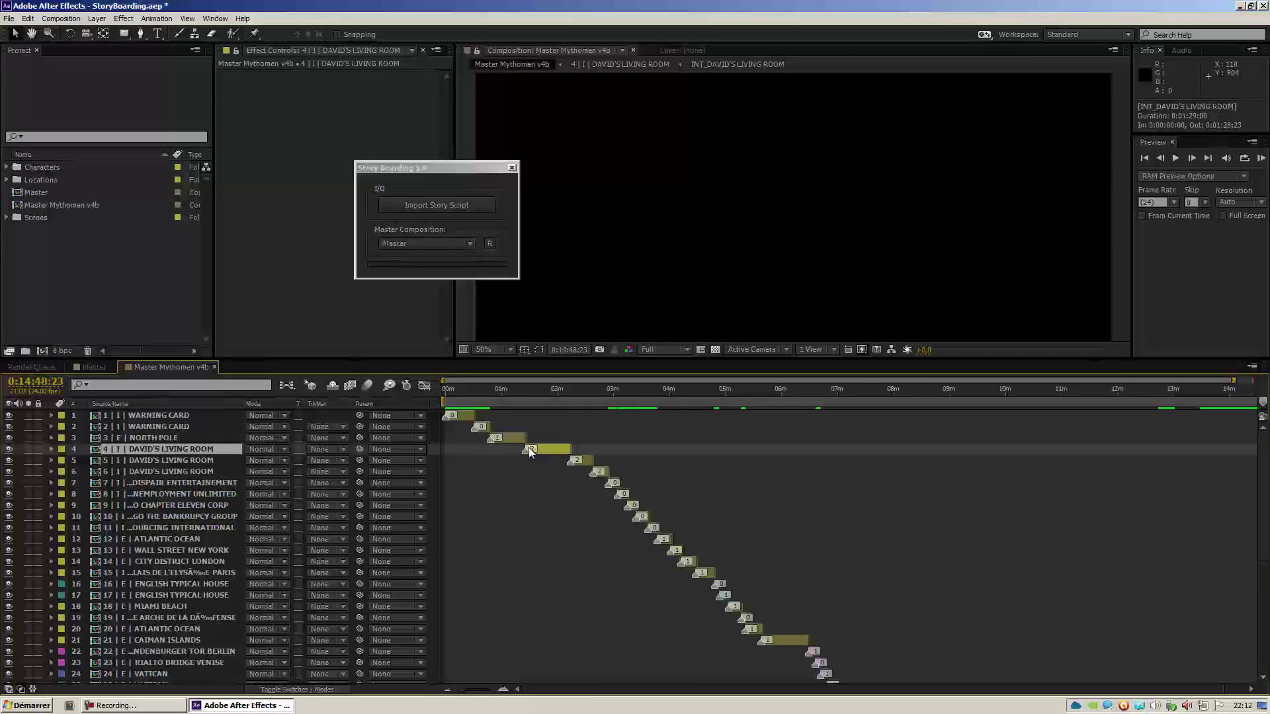
Step: Examine the contents of the Characters, Locations and Scenes folders in the project, collapsing each one again
{"action": "left_click", "coordinate": [6, 168]}
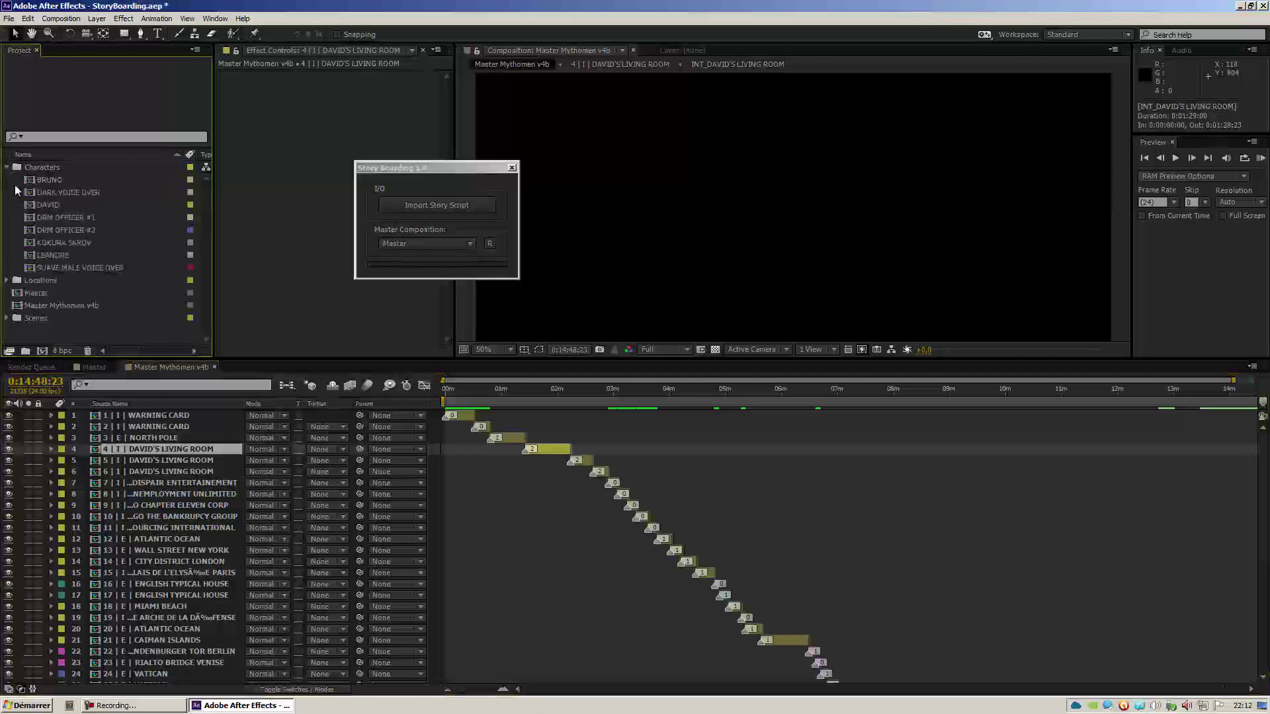
{"action": "left_click", "coordinate": [49, 180]}
{"action": "left_click", "coordinate": [6, 280]}
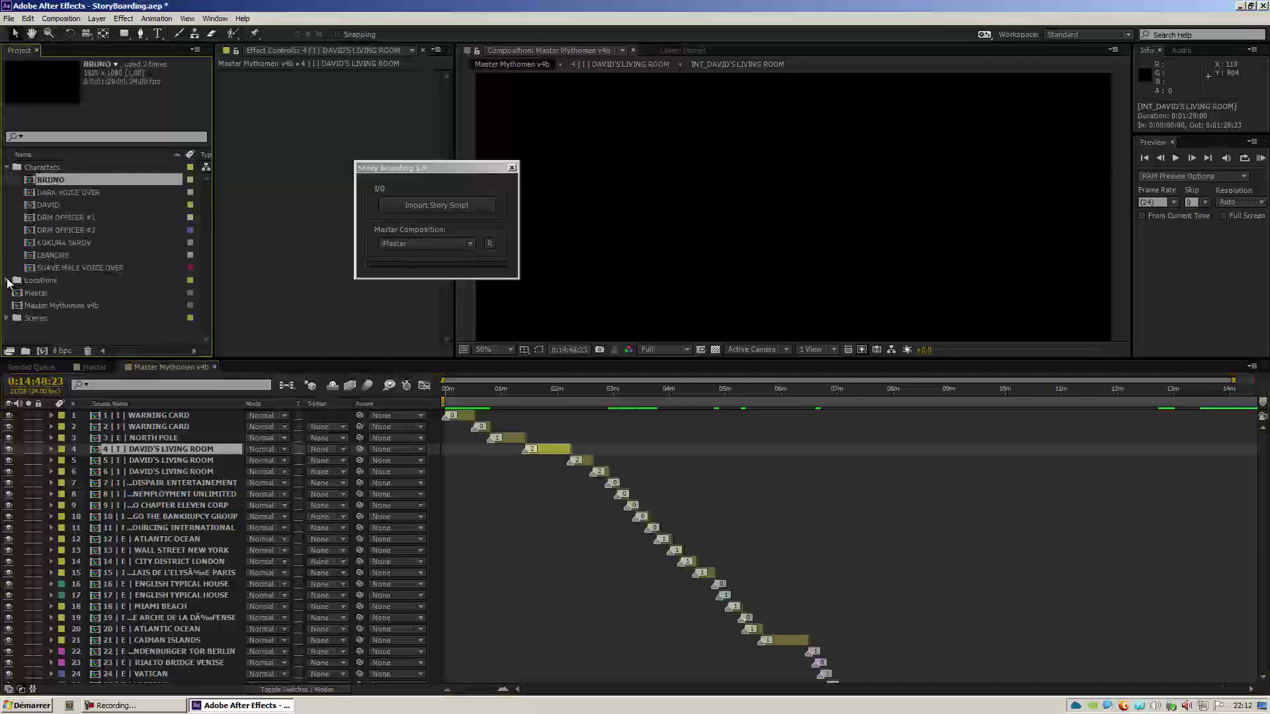
{"action": "scroll", "coordinate": [78, 250], "scroll_direction": "down", "scroll_amount": 4}
{"action": "scroll", "coordinate": [78, 296], "scroll_direction": "up", "scroll_amount": 5}
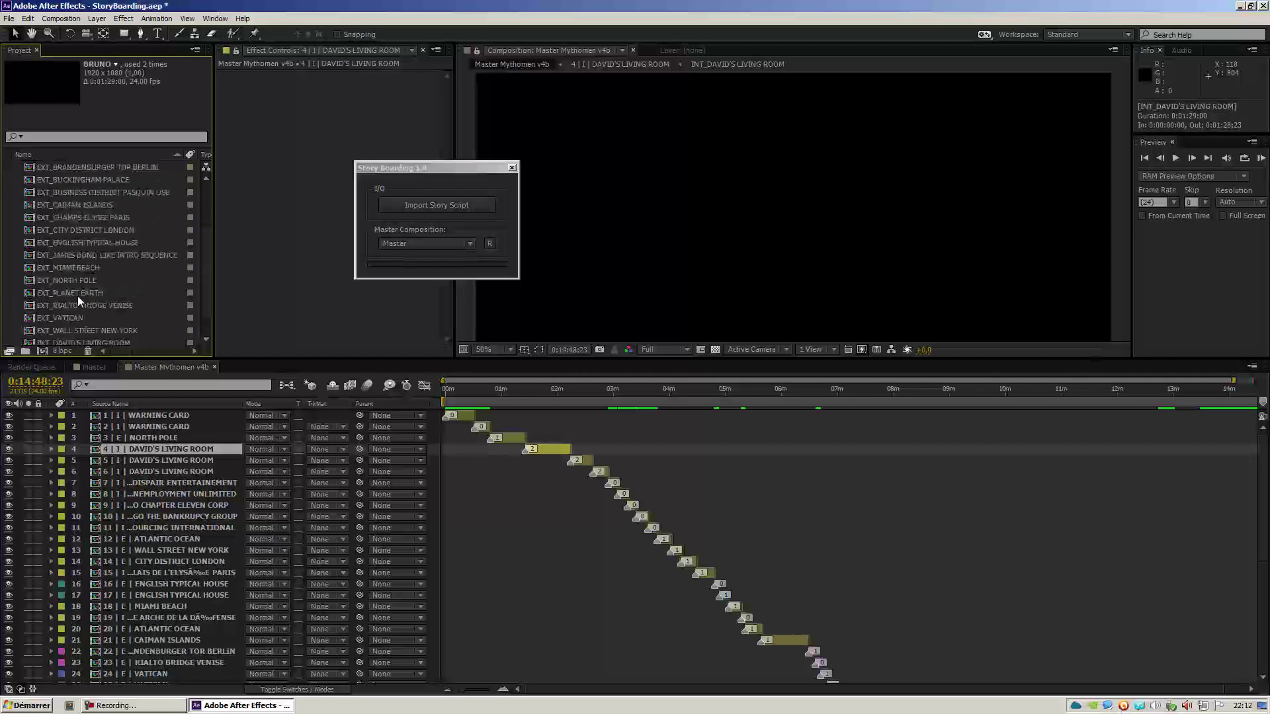
{"action": "left_click", "coordinate": [6, 281]}
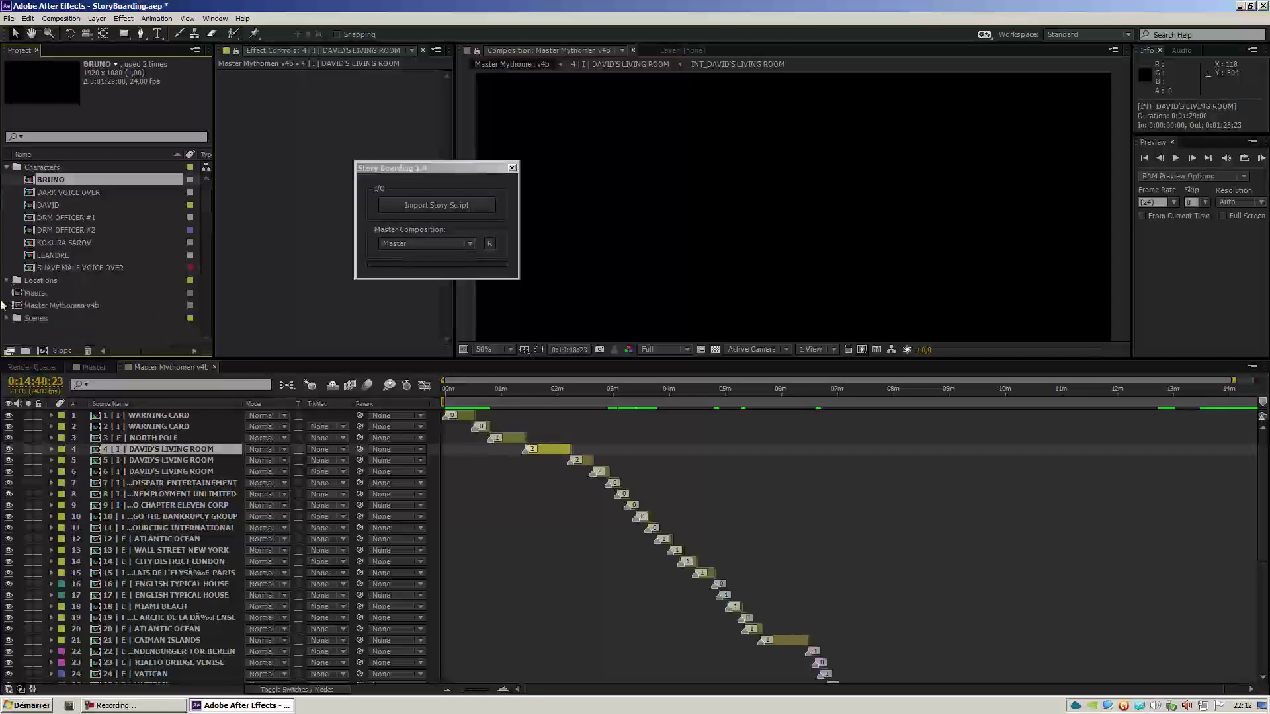
{"action": "left_click", "coordinate": [7, 168]}
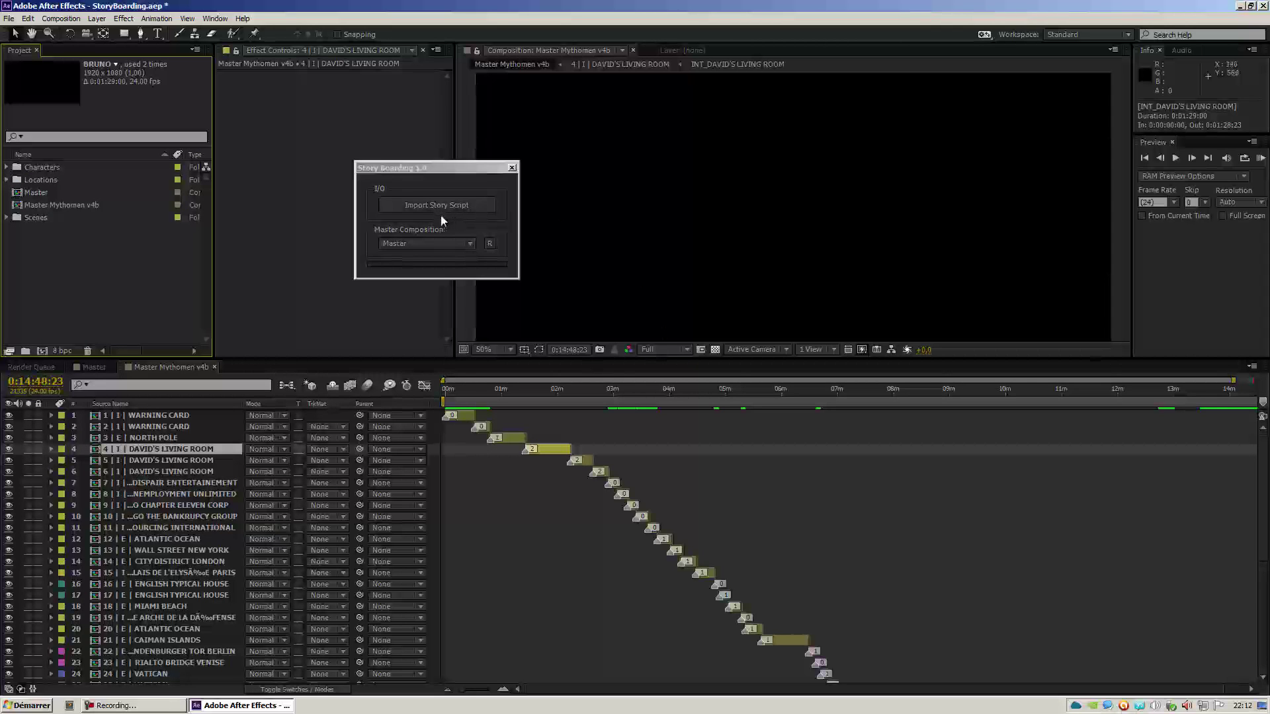
{"action": "left_click", "coordinate": [6, 218]}
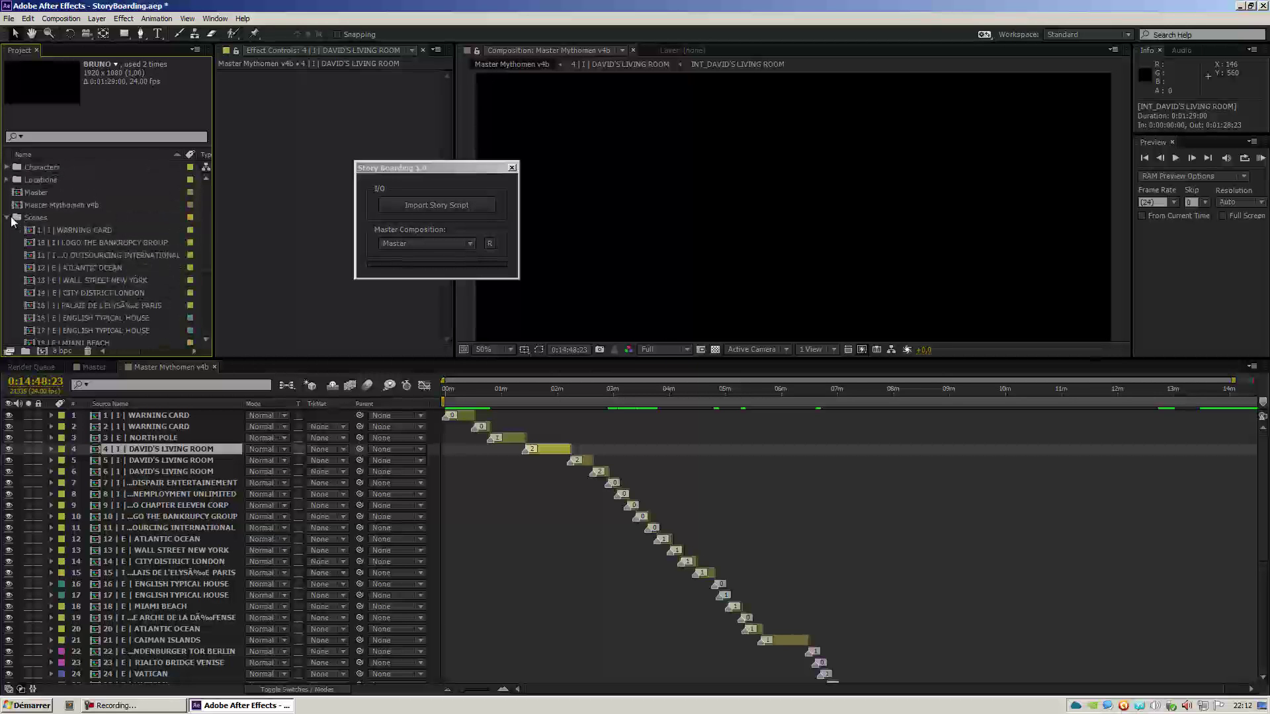
{"action": "left_click", "coordinate": [6, 218]}
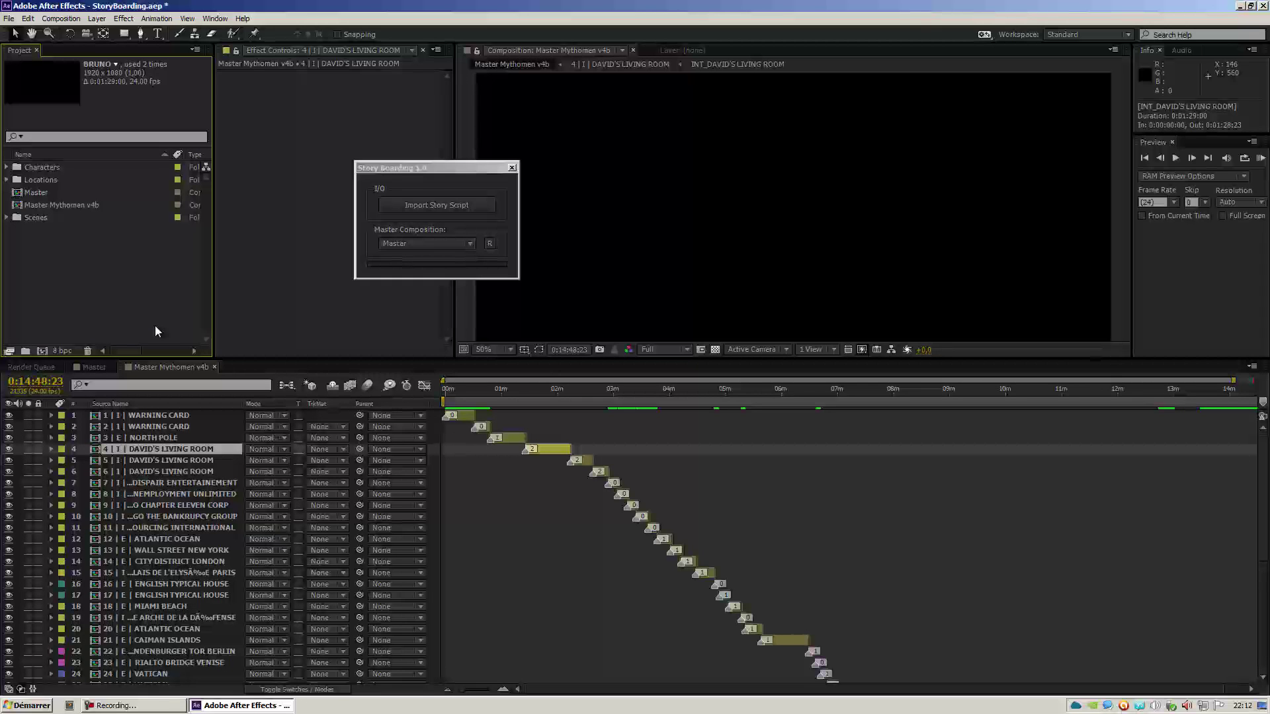
Step: Undo the Story script import and close the Story Boarding 1.0 window
{"action": "key", "text": "ctrl+z"}
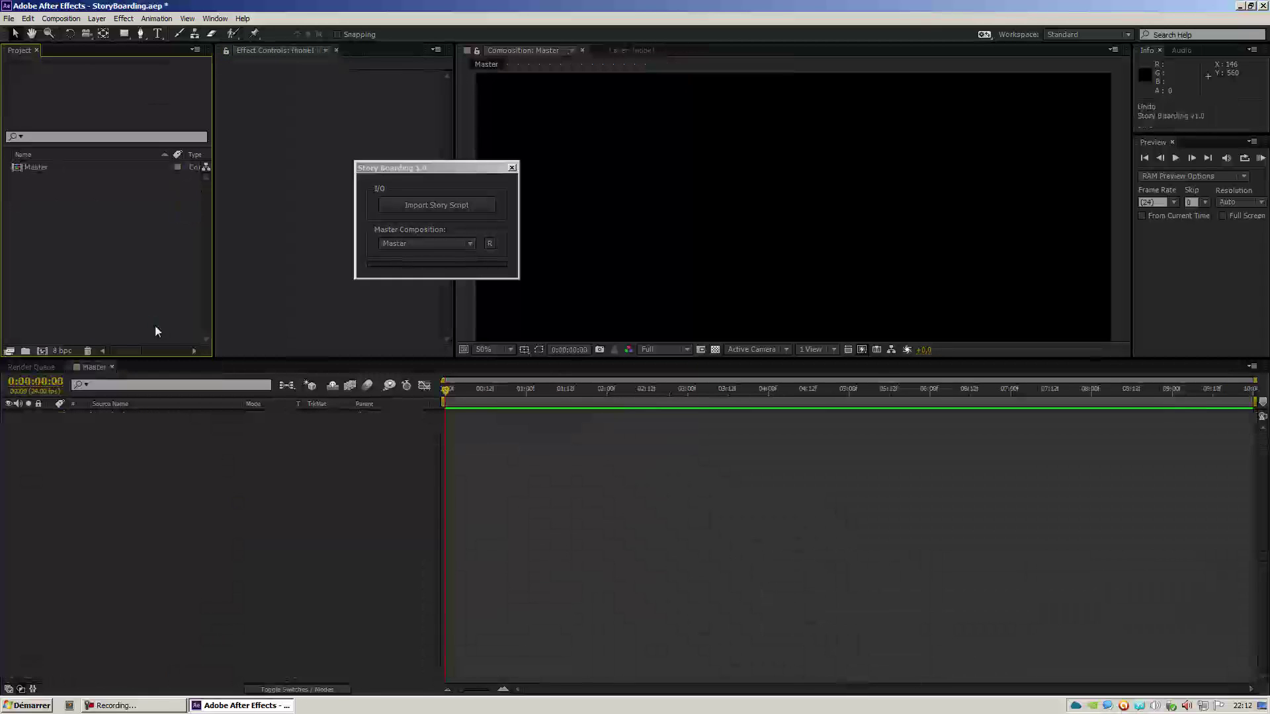
{"action": "left_click", "coordinate": [512, 168]}
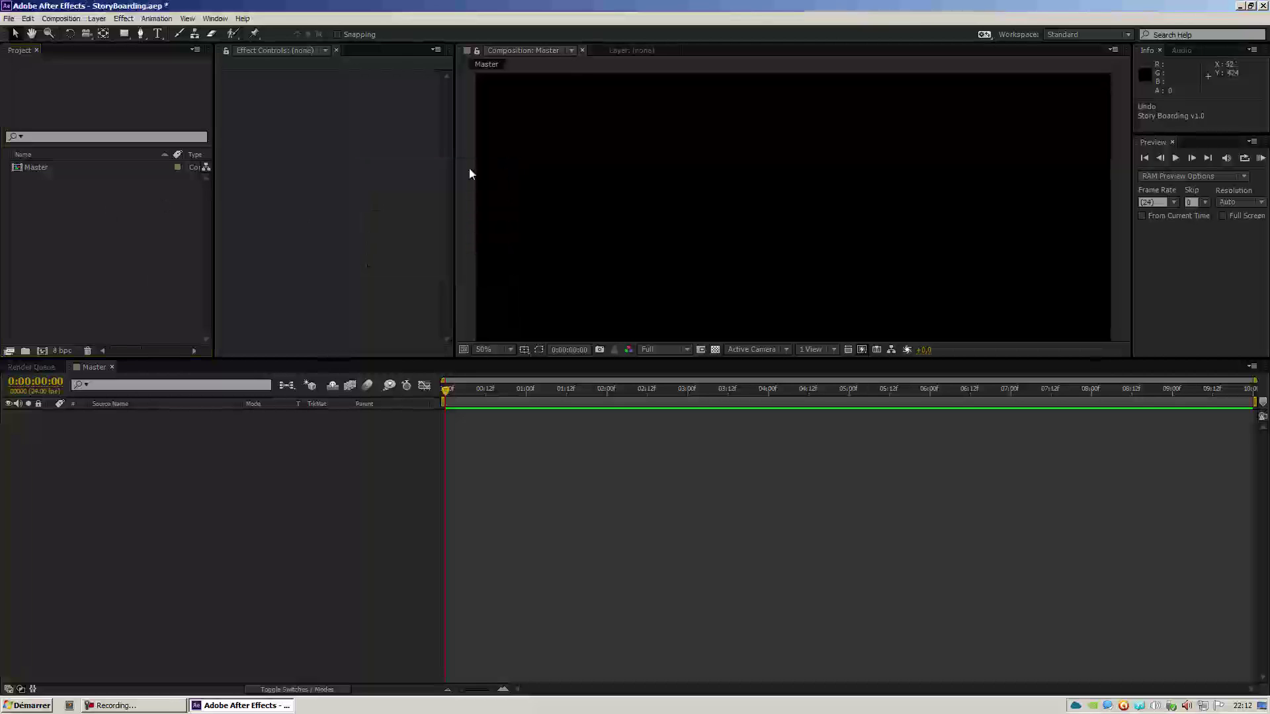
Step: Run the script file StoryBoarding_v1.3.jsxbin, using the Adobe JavaScript Binary file type, and move its window clear of the composition view
{"action": "left_click", "coordinate": [9, 19]}
{"action": "mouse_move", "coordinate": [27, 287]}
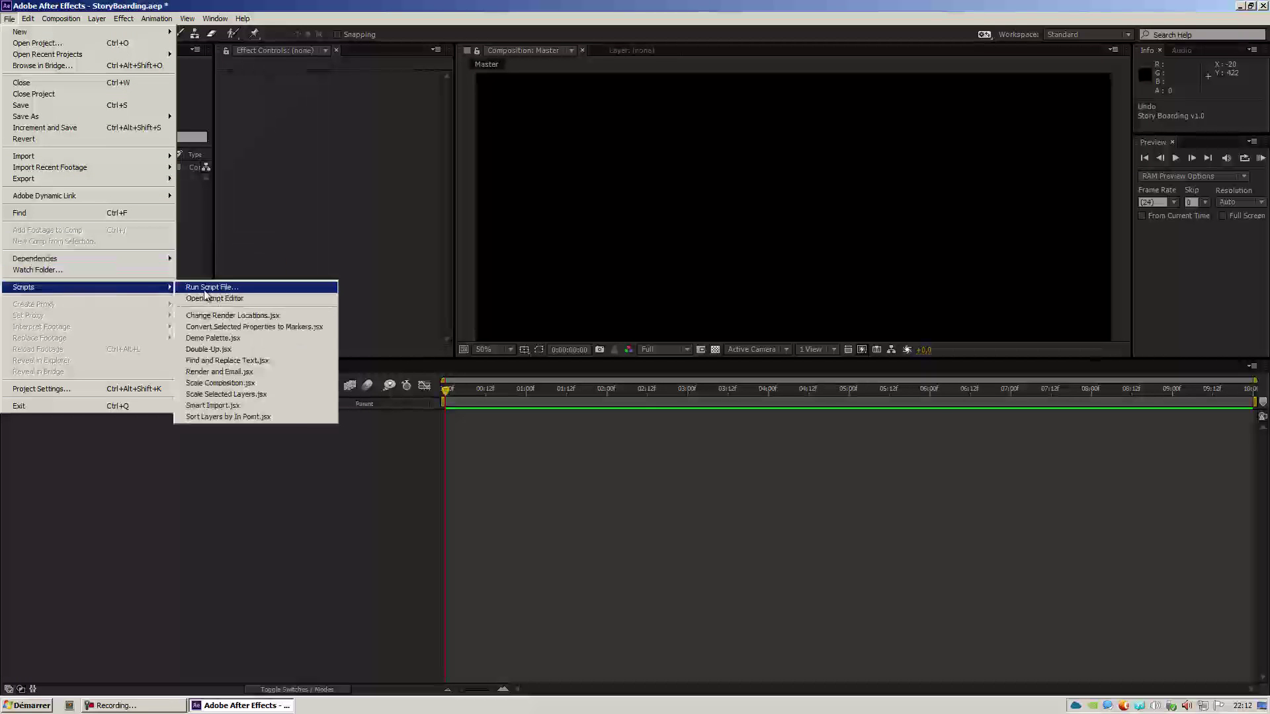
{"action": "left_click", "coordinate": [208, 286]}
{"action": "left_click", "coordinate": [860, 526]}
{"action": "left_click", "coordinate": [854, 548]}
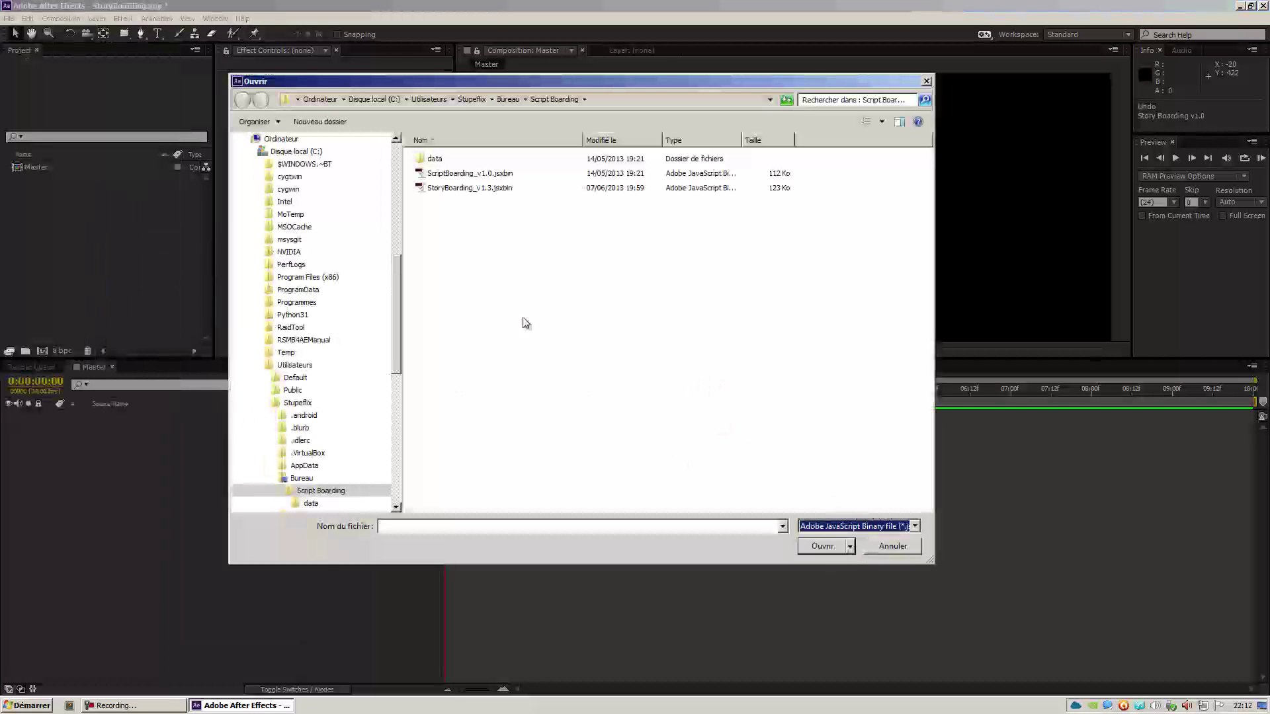
{"action": "left_click", "coordinate": [459, 190]}
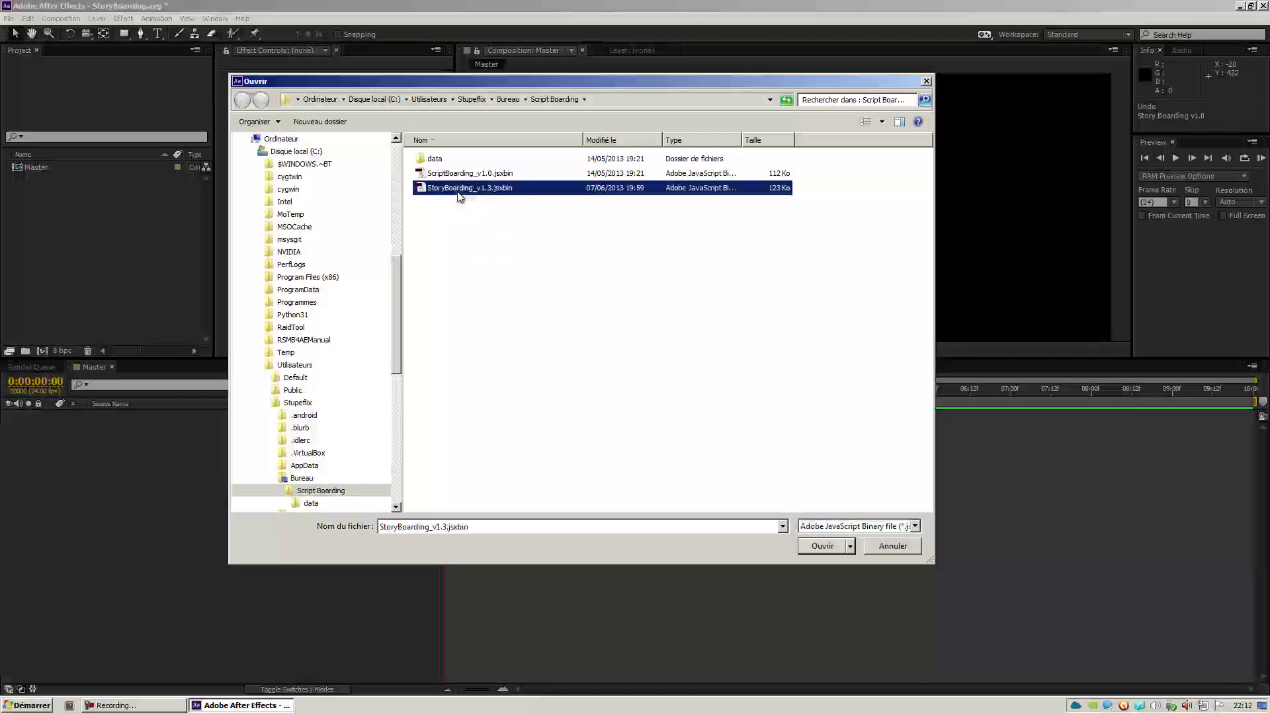
{"action": "left_click", "coordinate": [822, 546]}
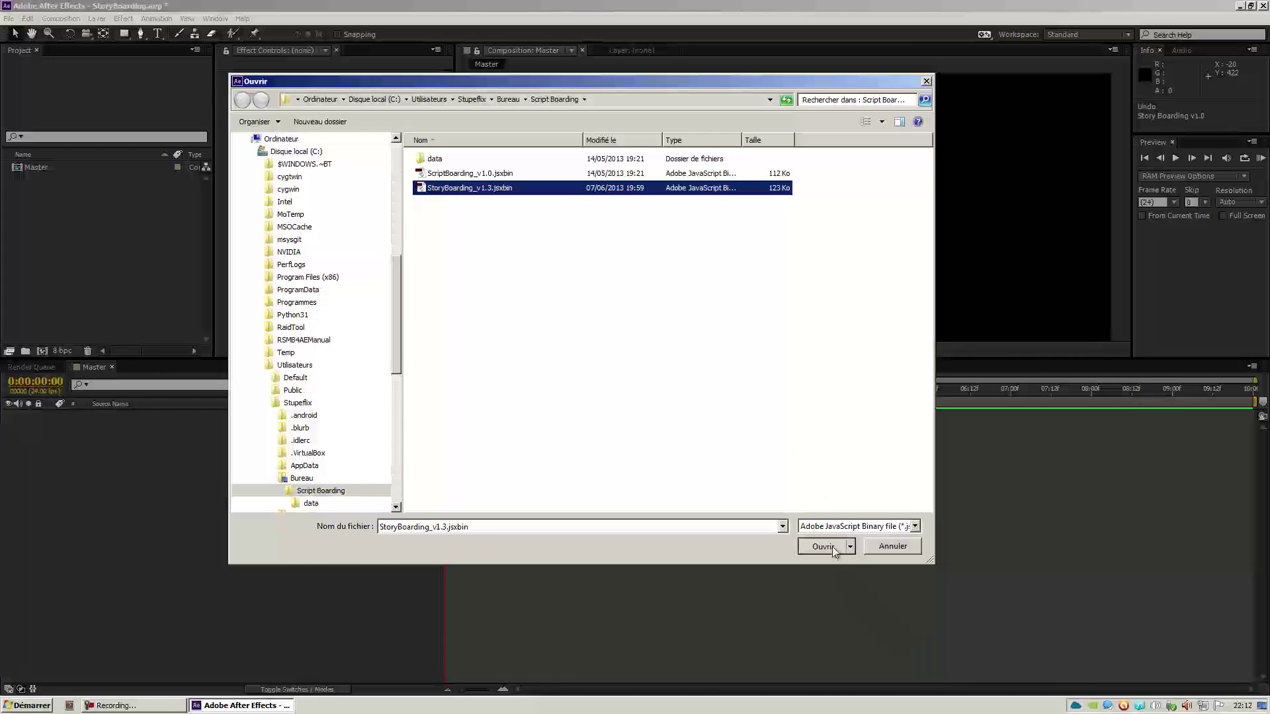
{"action": "mouse_move", "coordinate": [679, 292]}
{"action": "left_mouse_down"}
{"action": "mouse_move", "coordinate": [450, 173]}
{"action": "mouse_move", "coordinate": [468, 193]}
{"action": "left_mouse_up"}
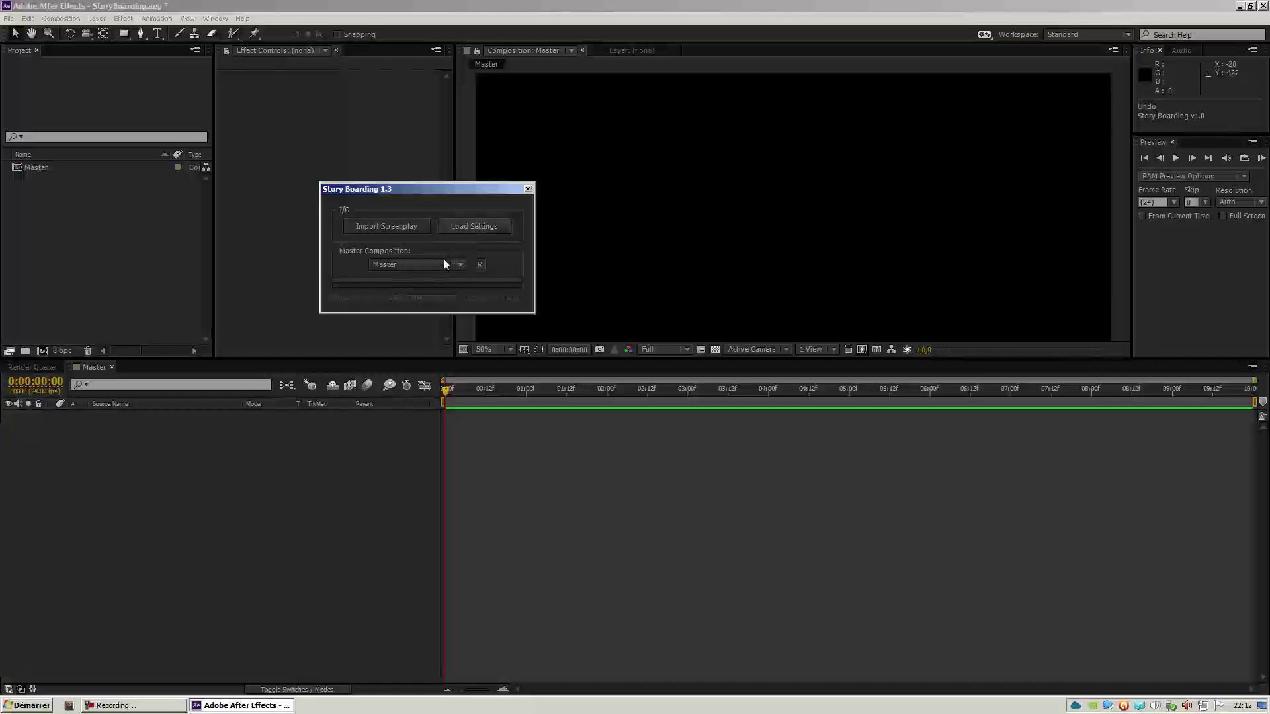
Step: Import the Final Draft screenplay Mythomen v4b.fdx, switching the file type to FDX, and dismiss the alert
{"action": "left_click", "coordinate": [386, 228]}
{"action": "left_click", "coordinate": [394, 229]}
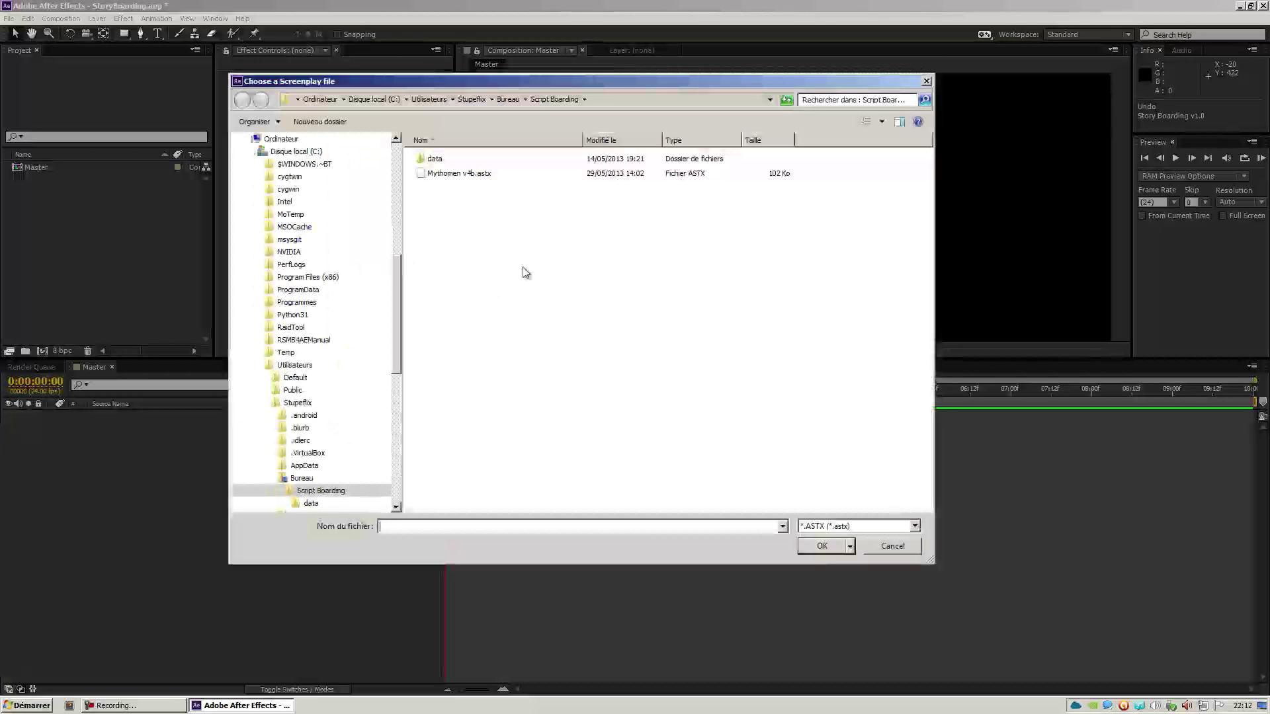
{"action": "left_click", "coordinate": [472, 175]}
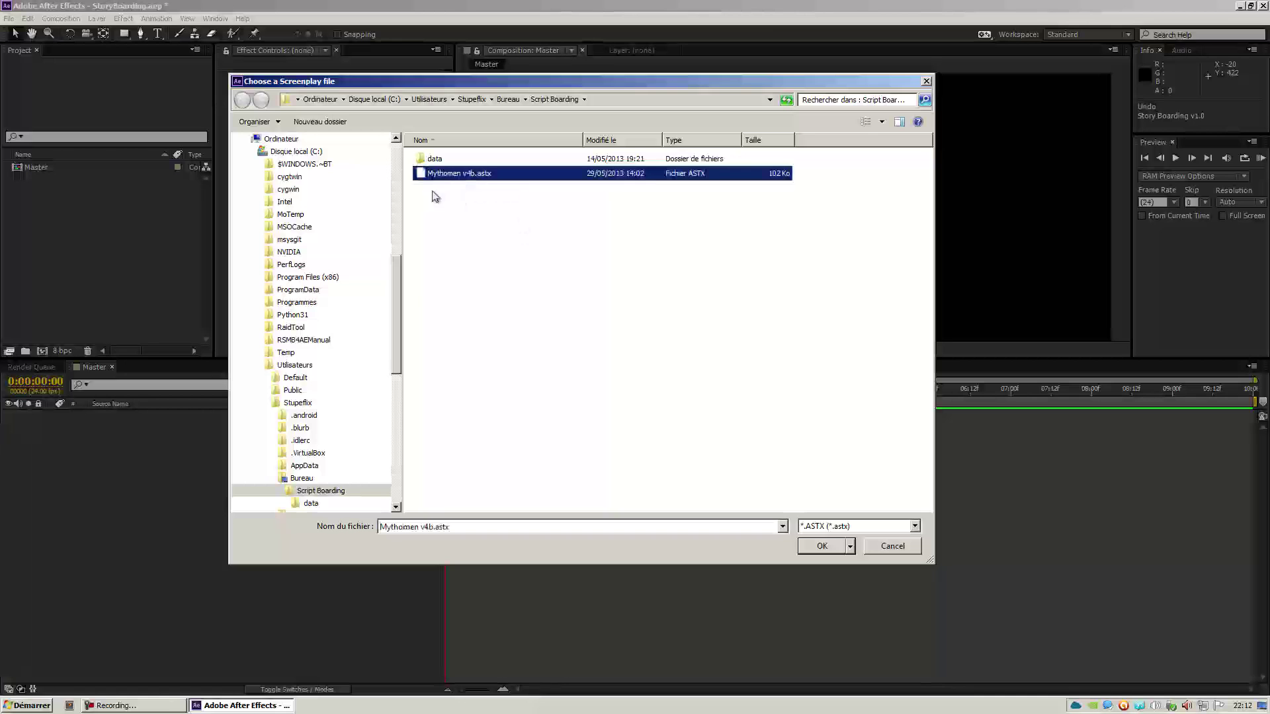
{"action": "left_click", "coordinate": [898, 526]}
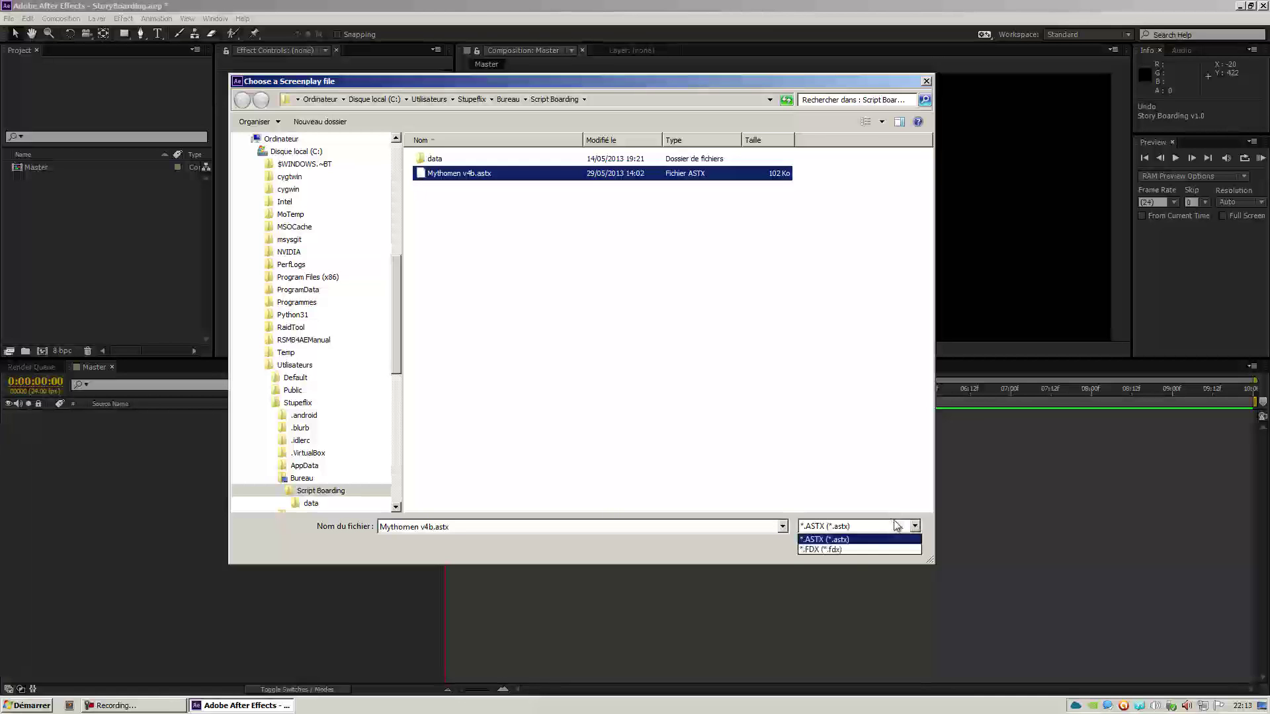
{"action": "left_click", "coordinate": [852, 550]}
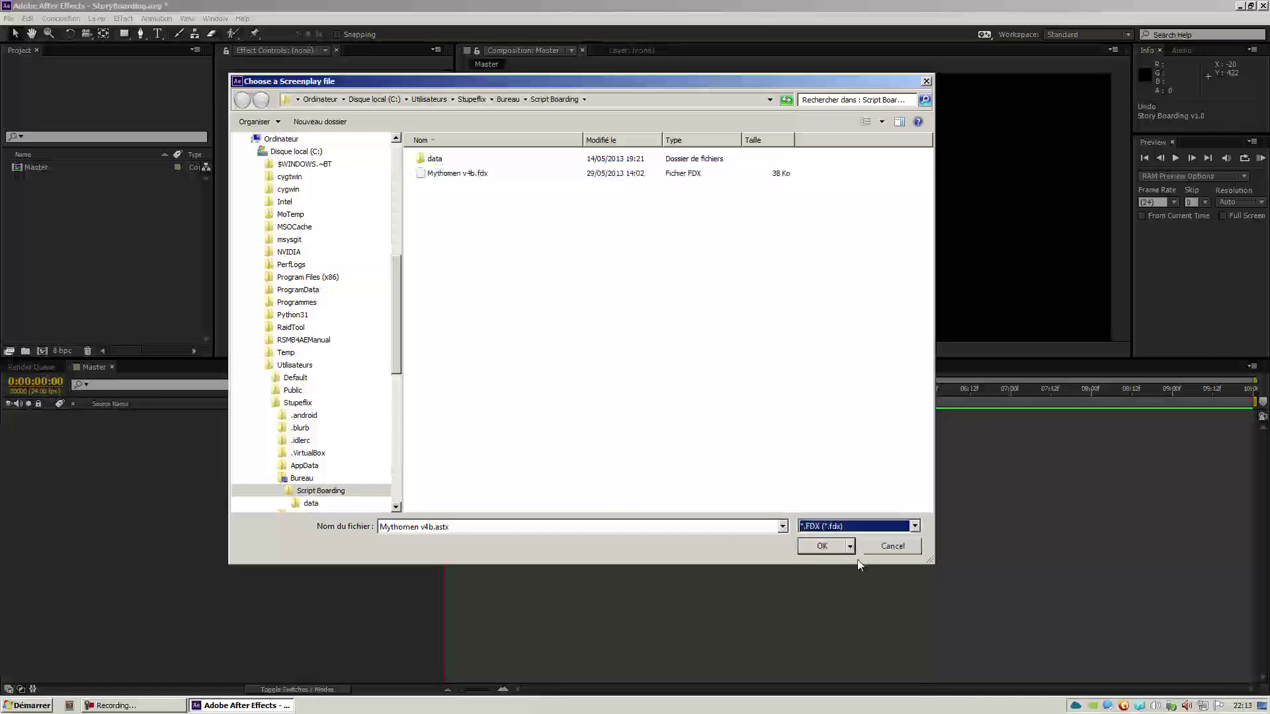
{"action": "left_click", "coordinate": [463, 176]}
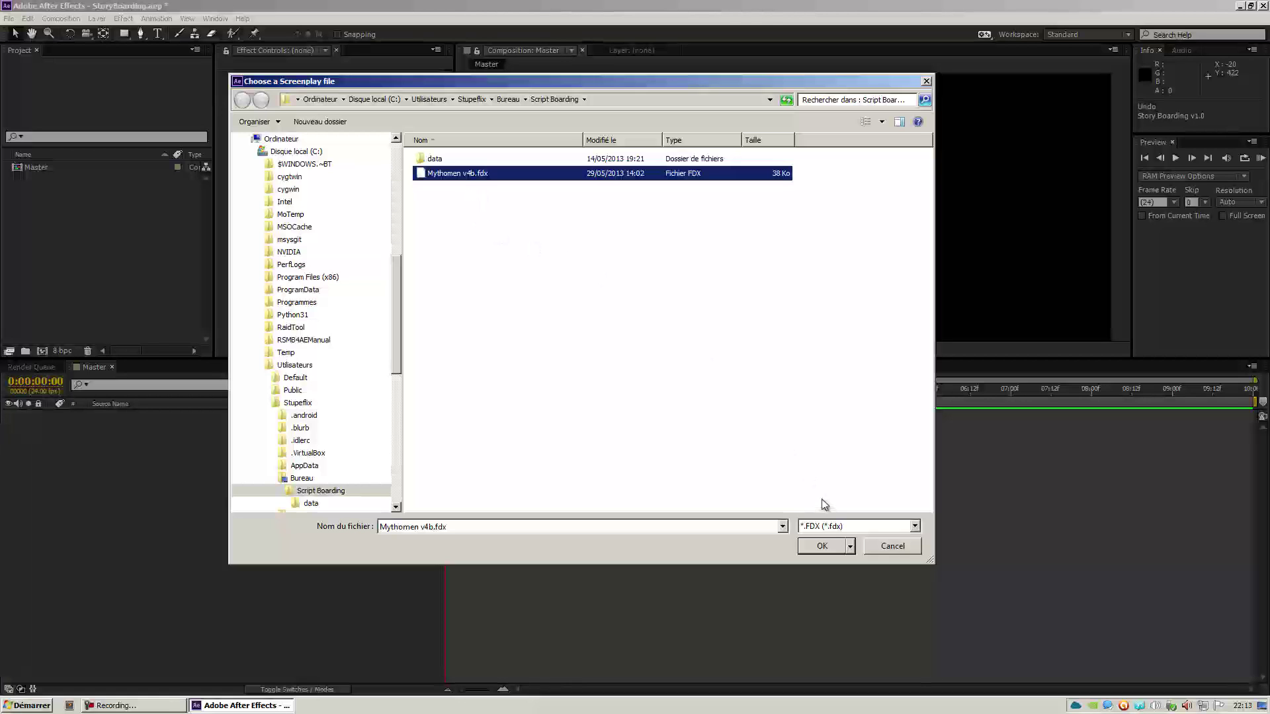
{"action": "left_click", "coordinate": [824, 546]}
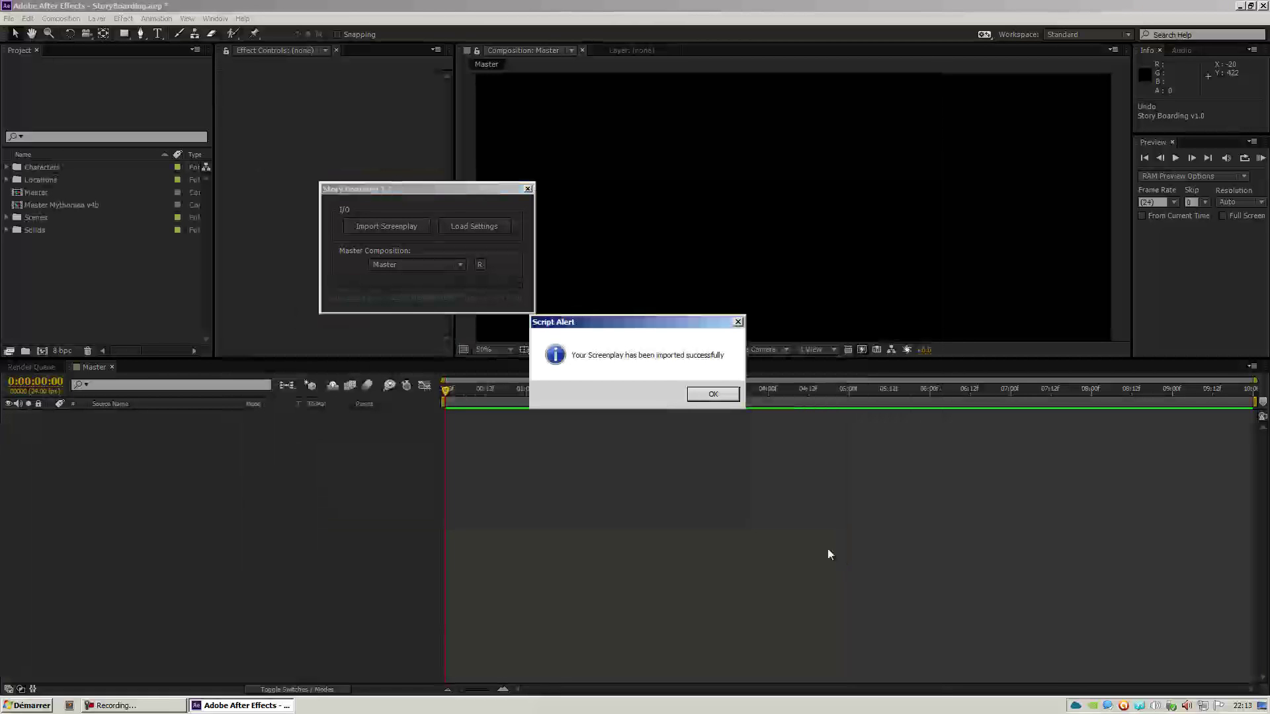
{"action": "left_click", "coordinate": [719, 394]}
Step: Examine the contents of the newly imported Characters, Locations and Scenes folders, collapsing each one again
{"action": "double_click", "coordinate": [58, 168]}
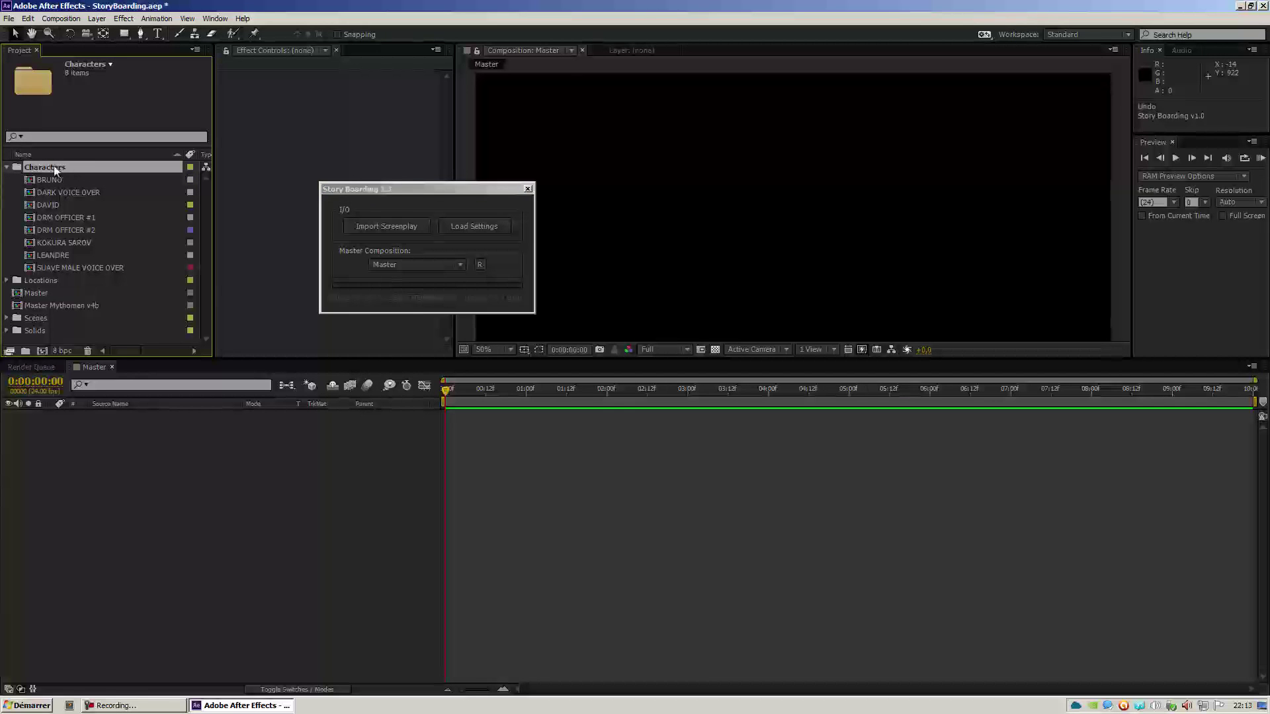
{"action": "double_click", "coordinate": [54, 169]}
{"action": "double_click", "coordinate": [49, 181]}
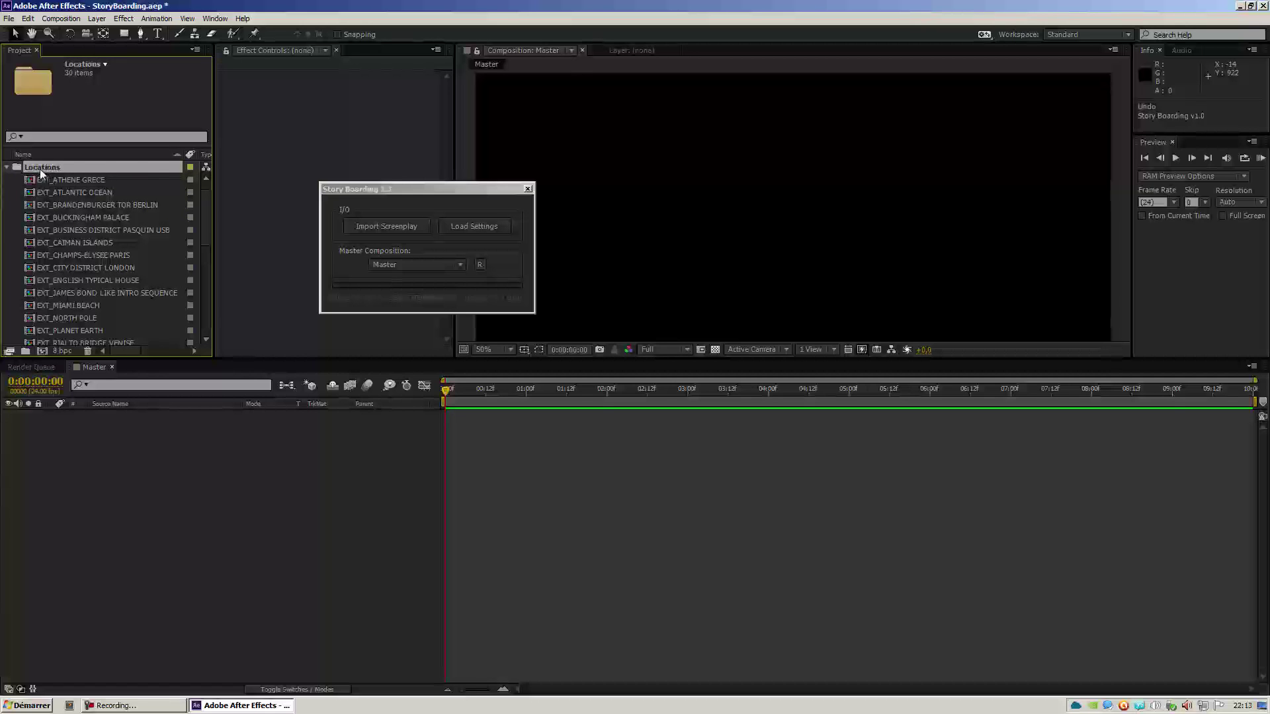
{"action": "double_click", "coordinate": [41, 168]}
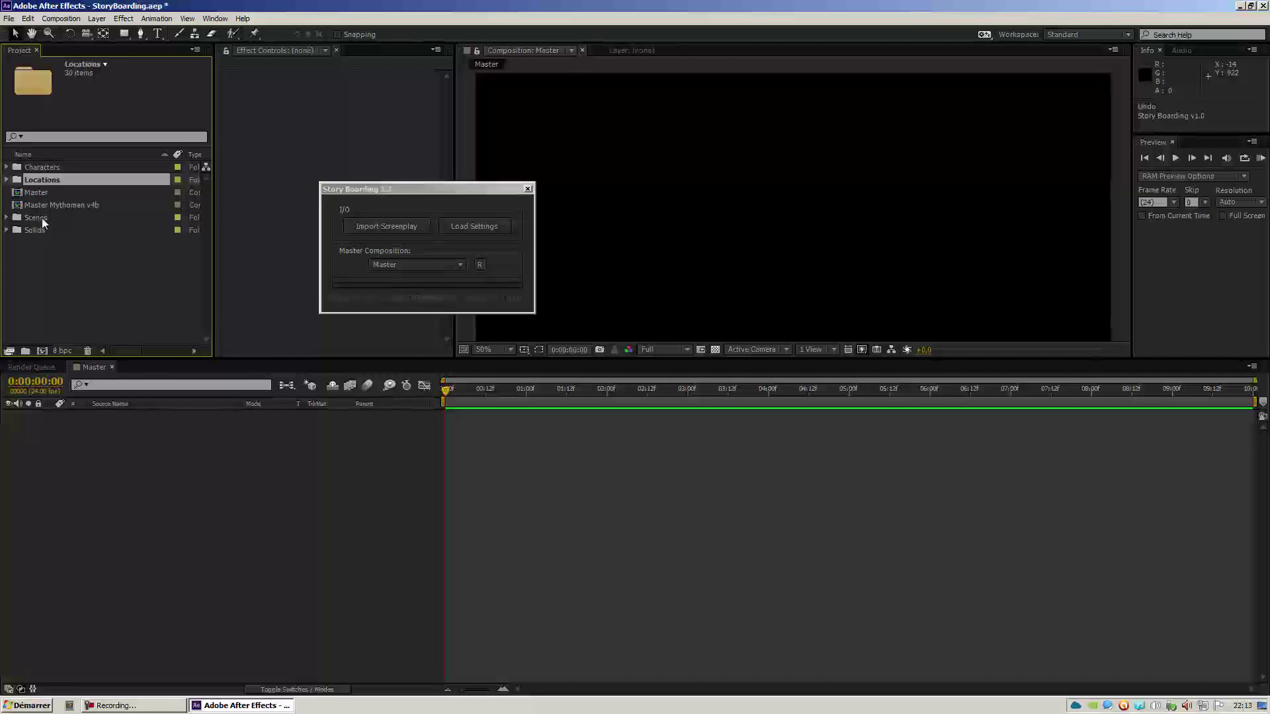
{"action": "double_click", "coordinate": [41, 220]}
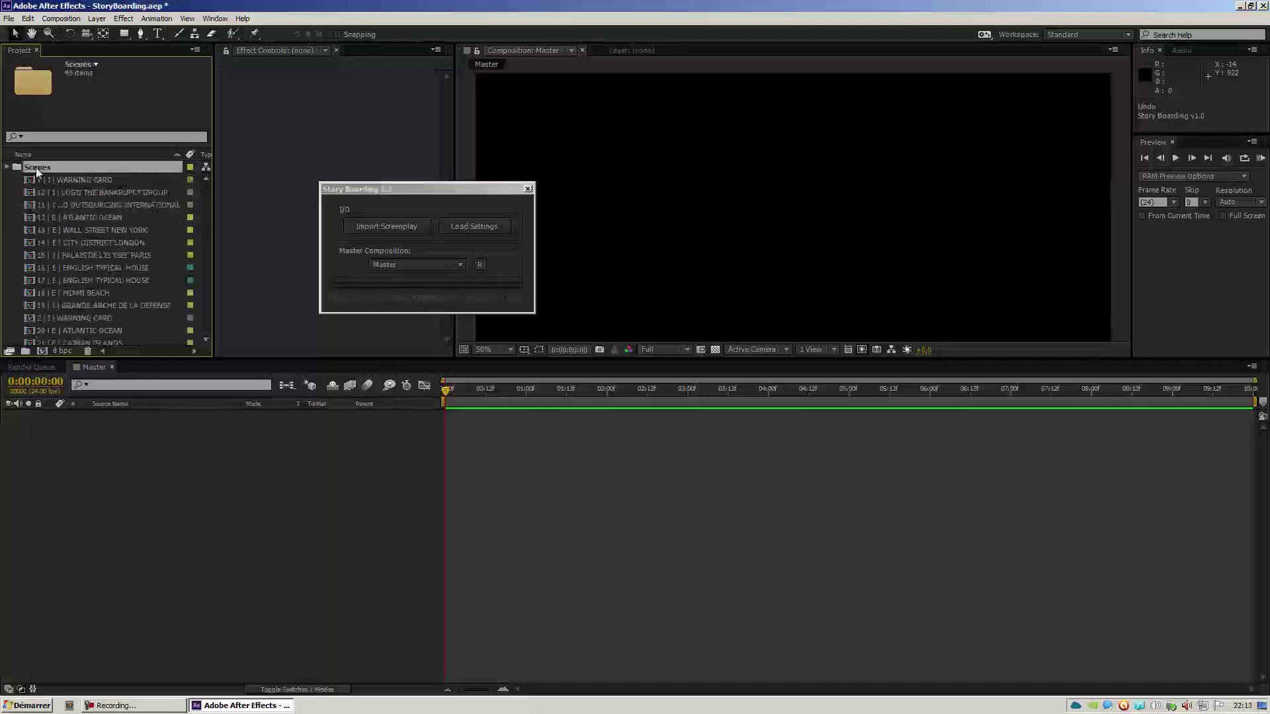
{"action": "double_click", "coordinate": [36, 168]}
Step: Open the Master Mythomen v4b composition from the FDX import and examine its scene layers over the full timeline and at its start
{"action": "double_click", "coordinate": [57, 205]}
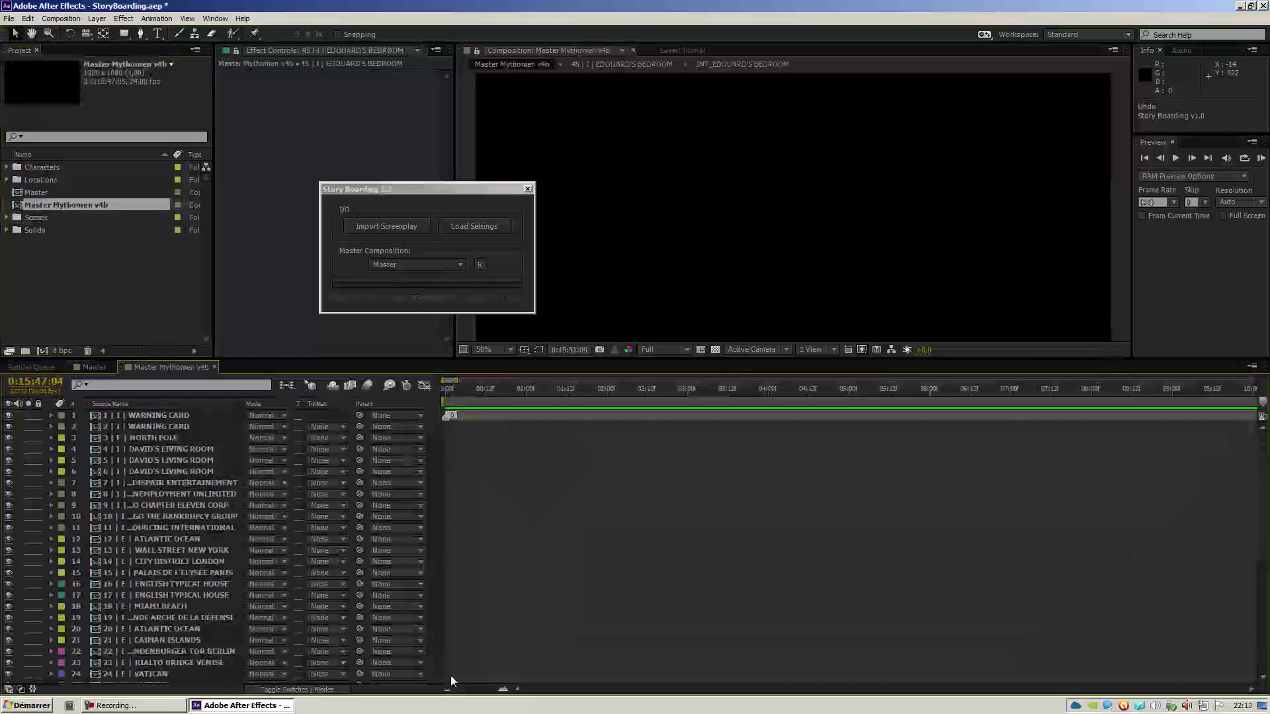
{"action": "left_click", "coordinate": [450, 690]}
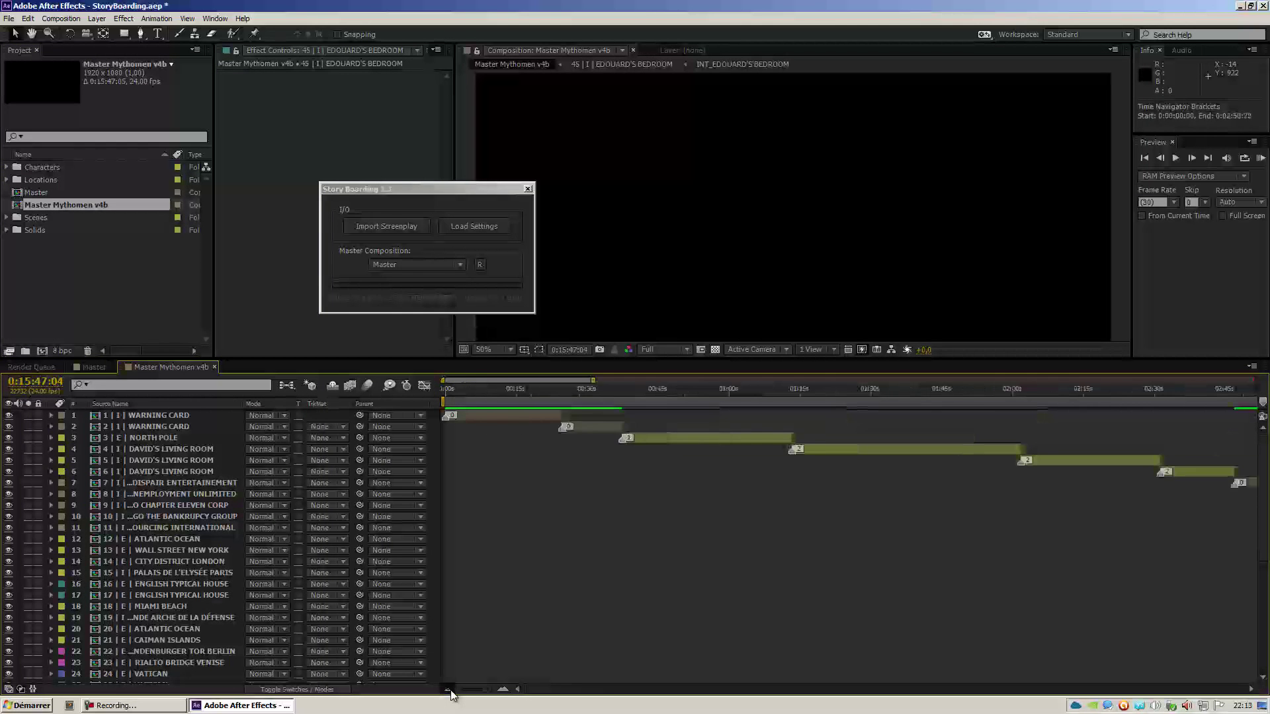
{"action": "left_click", "coordinate": [448, 690]}
{"action": "left_click", "coordinate": [448, 690]}
{"action": "scroll", "coordinate": [786, 557], "scroll_direction": "down", "scroll_amount": 4}
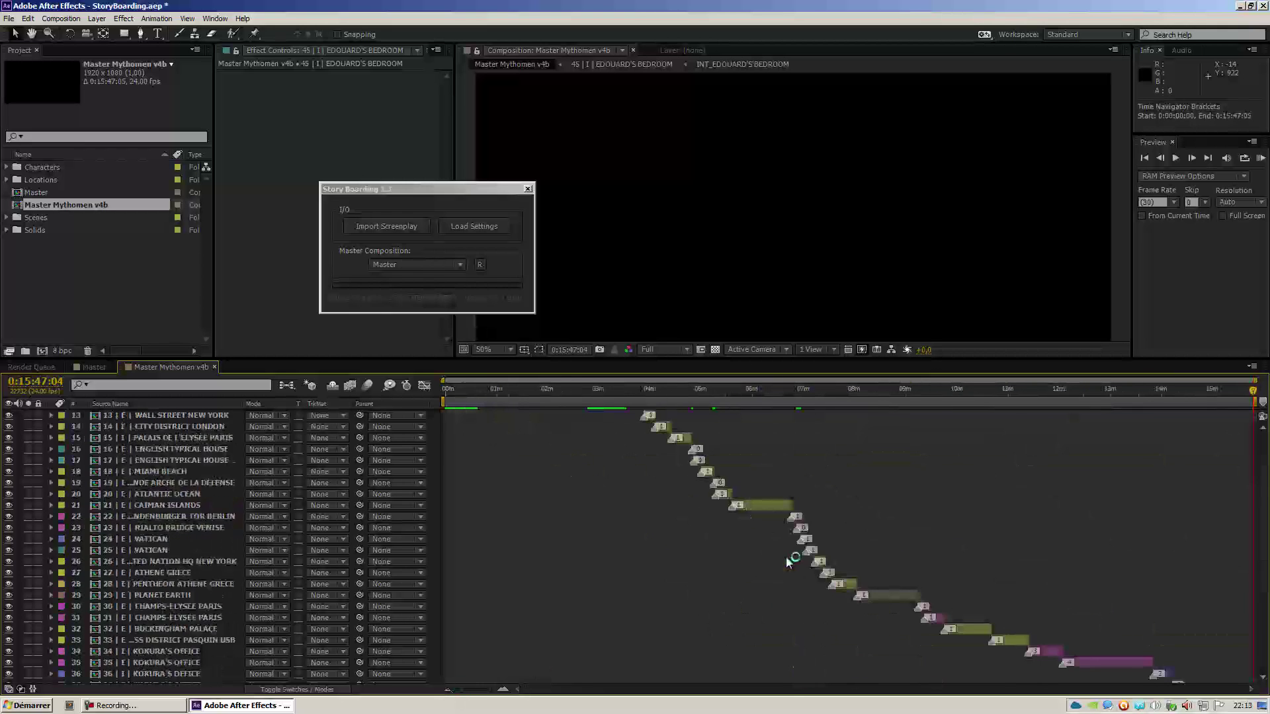
{"action": "scroll", "coordinate": [786, 557], "scroll_direction": "up", "scroll_amount": 6}
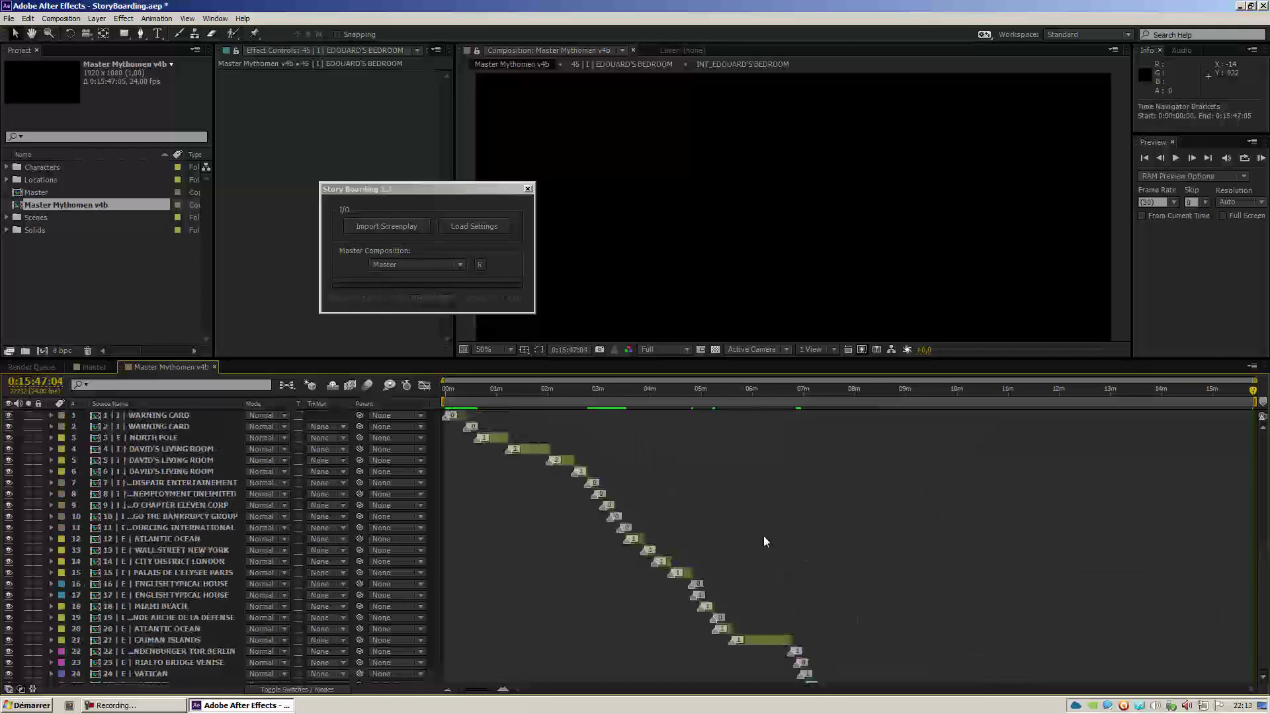
{"action": "left_click", "coordinate": [504, 690]}
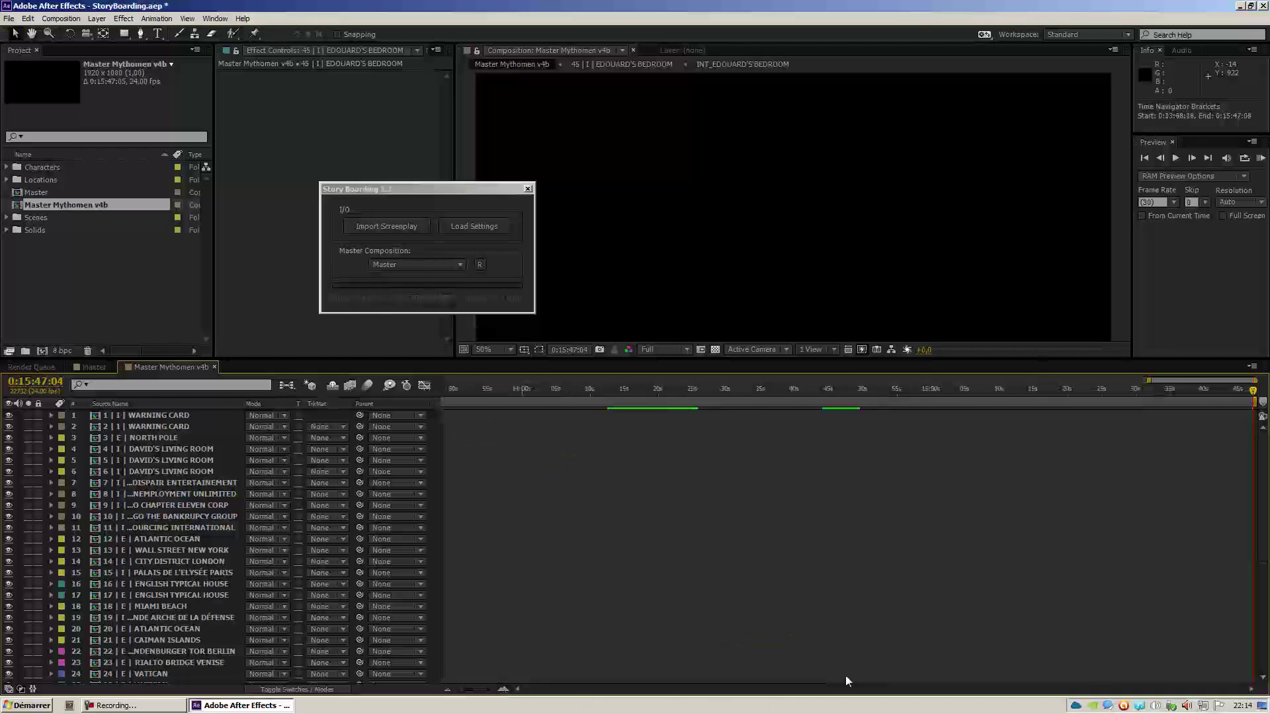
{"action": "left_click_drag", "start_coordinate": [1149, 381], "coordinate": [442, 381]}
{"action": "left_click_drag", "start_coordinate": [1255, 380], "coordinate": [549, 380]}
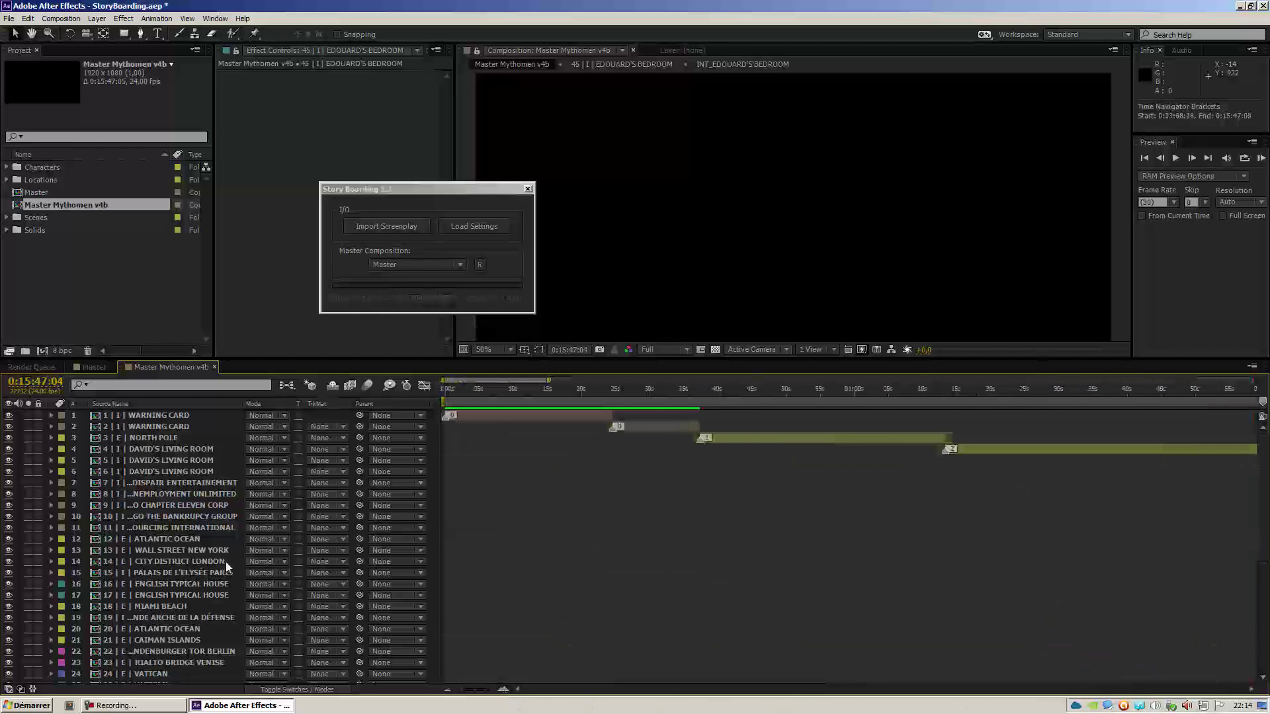
Step: Open the scene 4 living room composition from the master timeline and select its Actions layer
{"action": "left_click", "coordinate": [149, 449]}
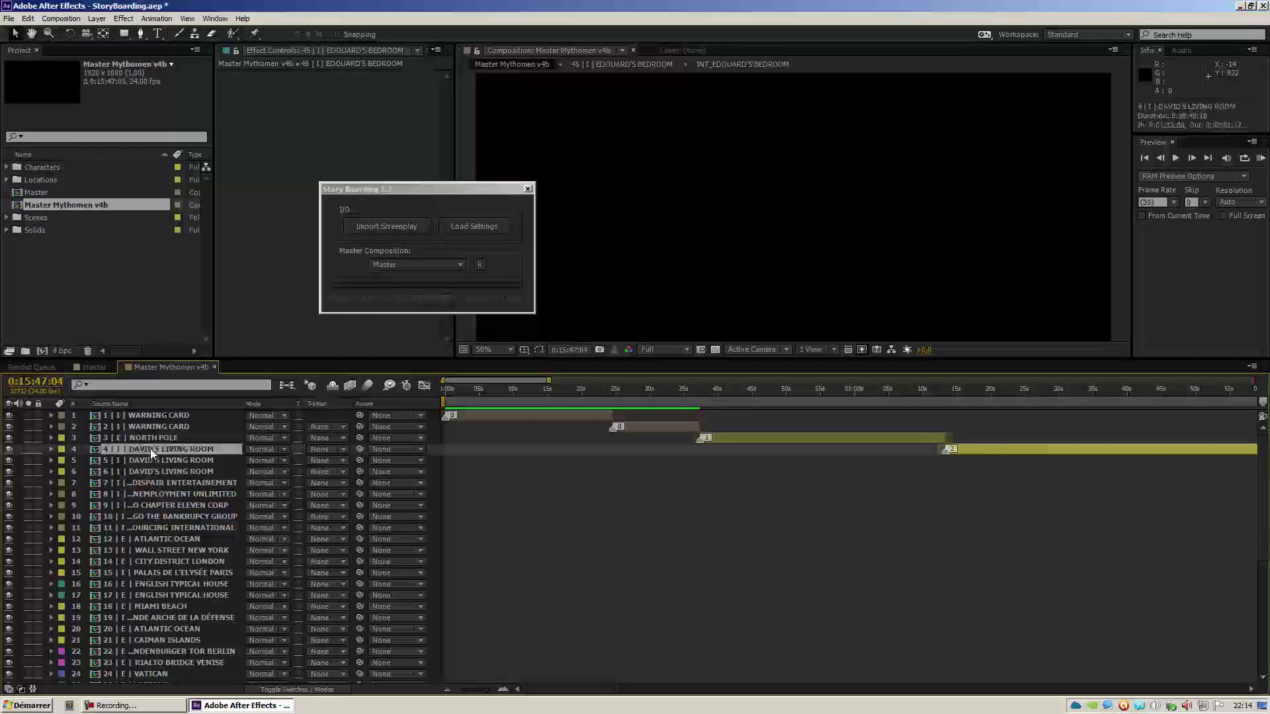
{"action": "double_click", "coordinate": [997, 448]}
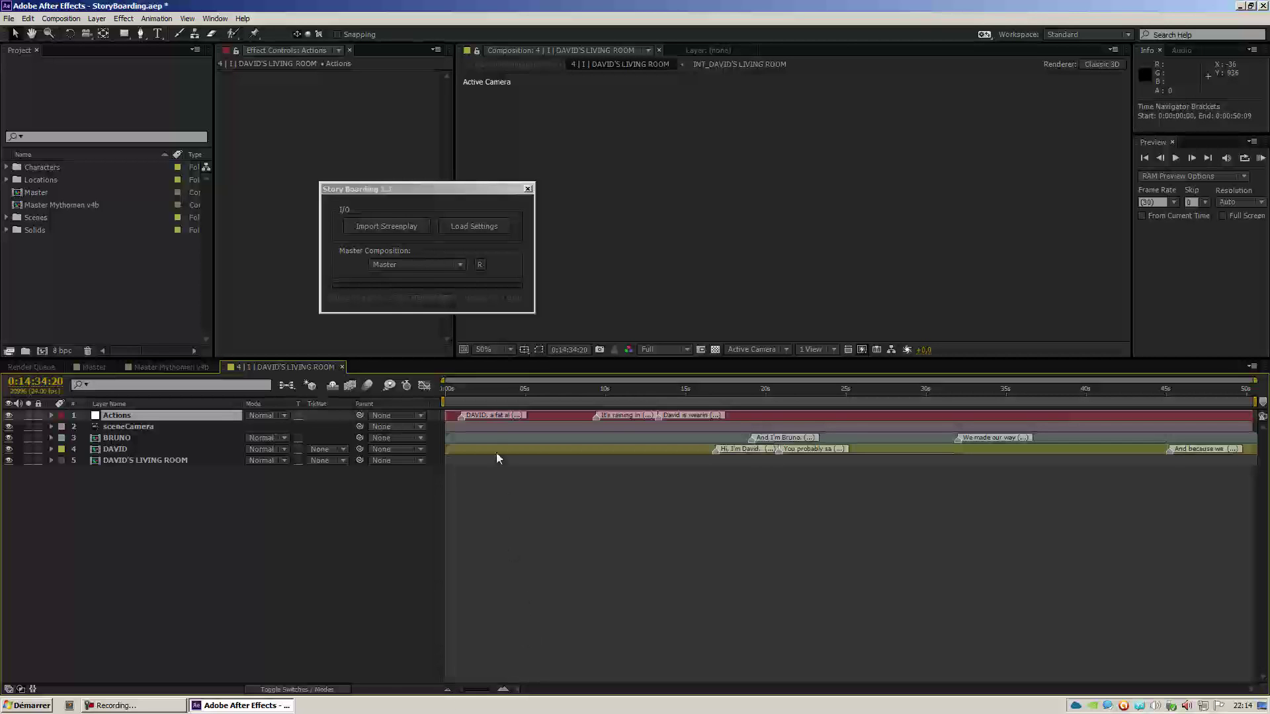
{"action": "left_click", "coordinate": [200, 539]}
{"action": "left_click", "coordinate": [121, 418]}
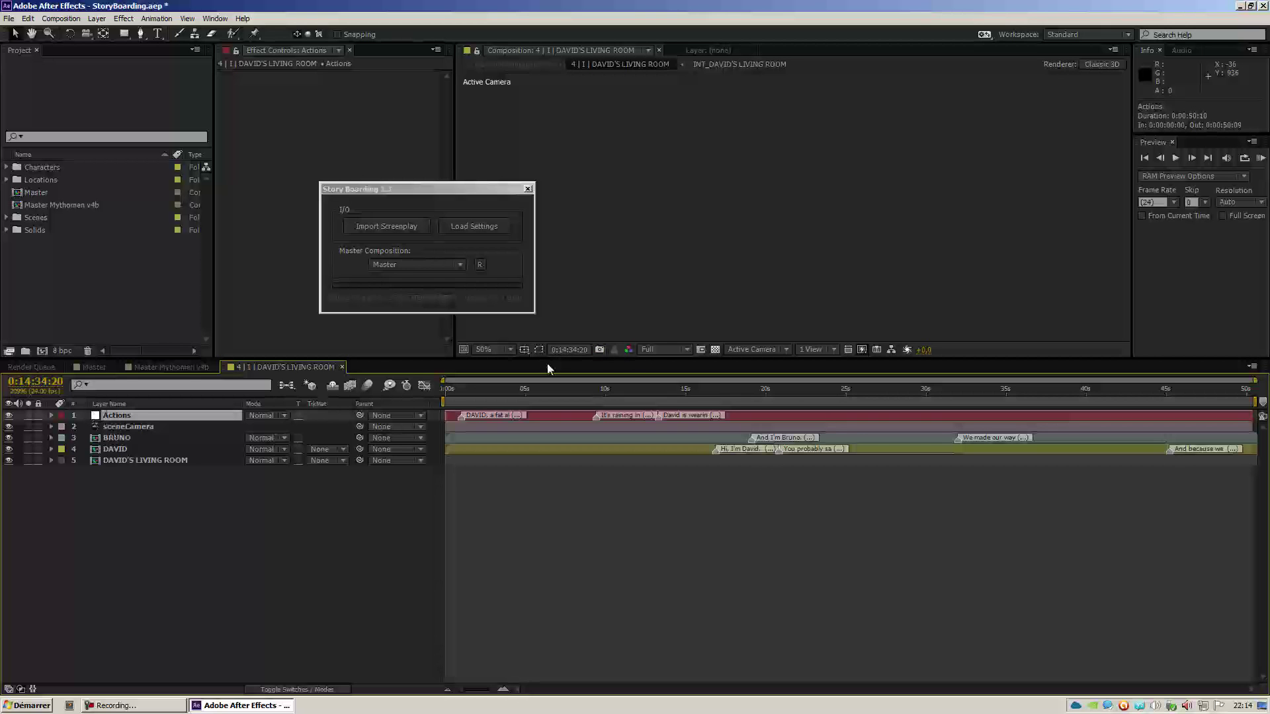
Step: Enlarge the composition view, move the current time to 0:00:05:21 and examine the first marker on the Actions layer
{"action": "left_click_drag", "start_coordinate": [547, 358], "coordinate": [547, 454]}
{"action": "left_click", "coordinate": [523, 485]}
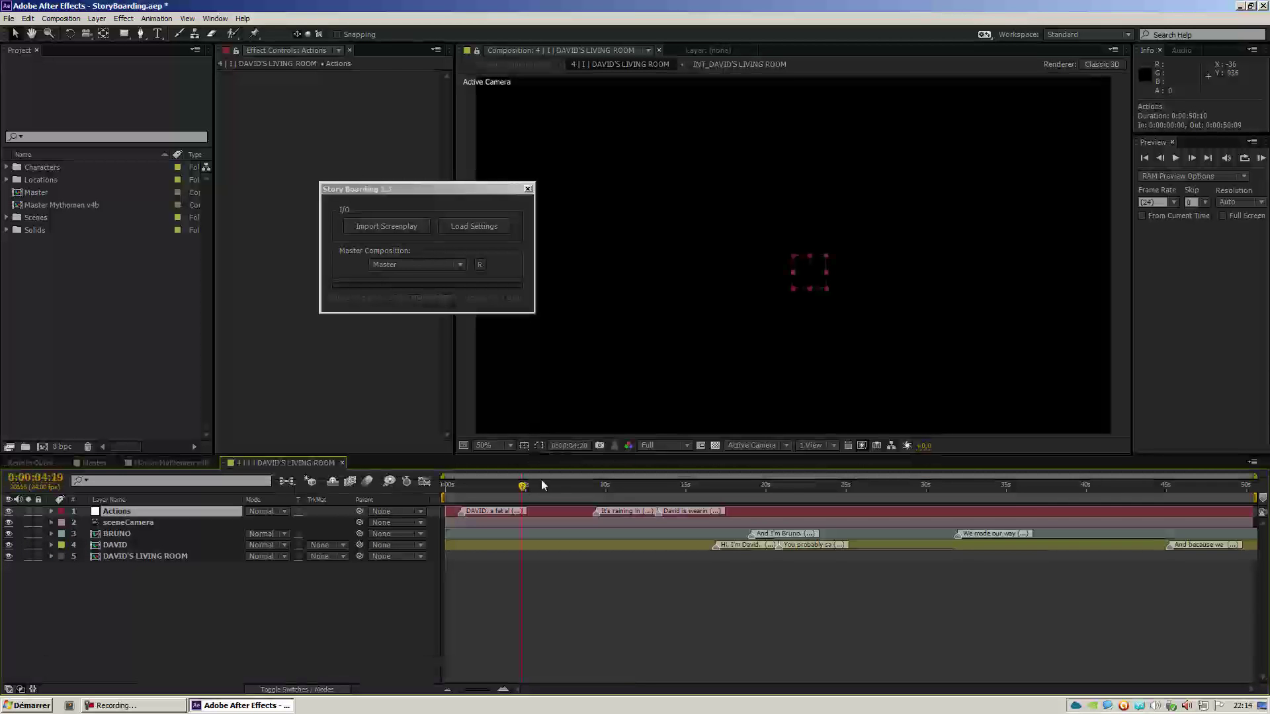
{"action": "left_click", "coordinate": [525, 486]}
{"action": "left_click_drag", "start_coordinate": [526, 487], "coordinate": [541, 487]}
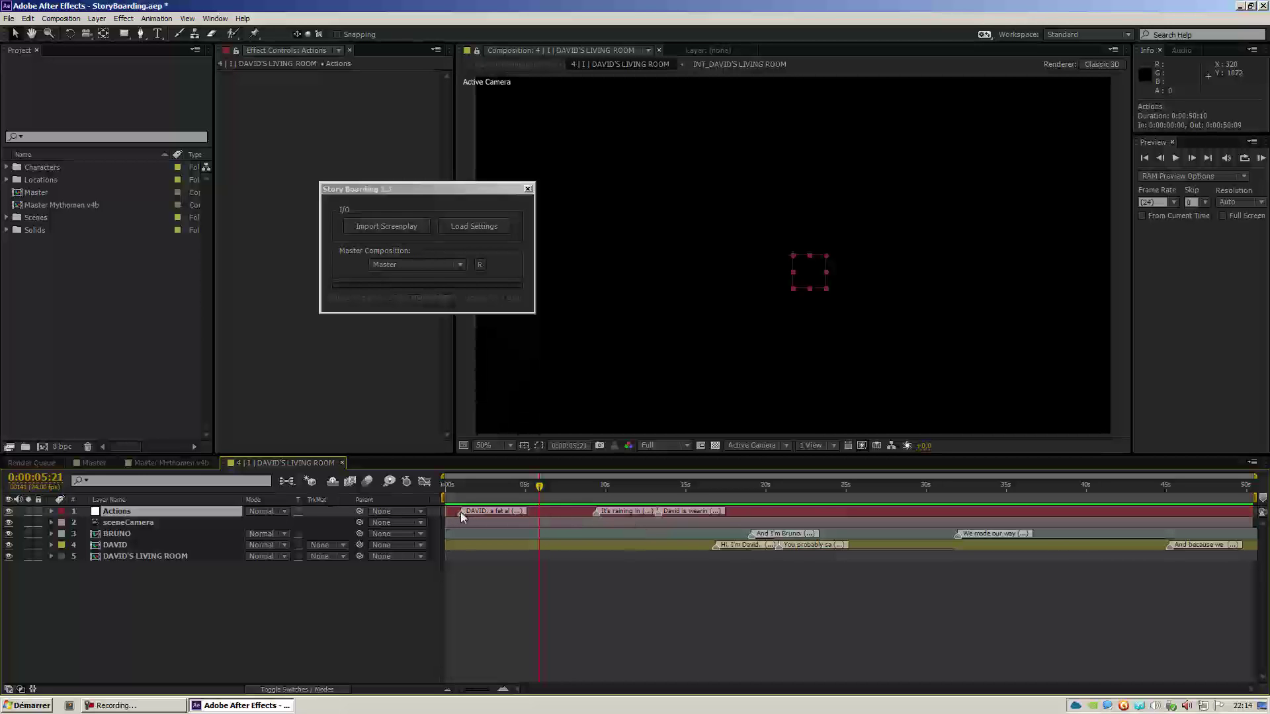
{"action": "mouse_move", "coordinate": [461, 515]}
{"action": "left_click", "coordinate": [638, 603]}
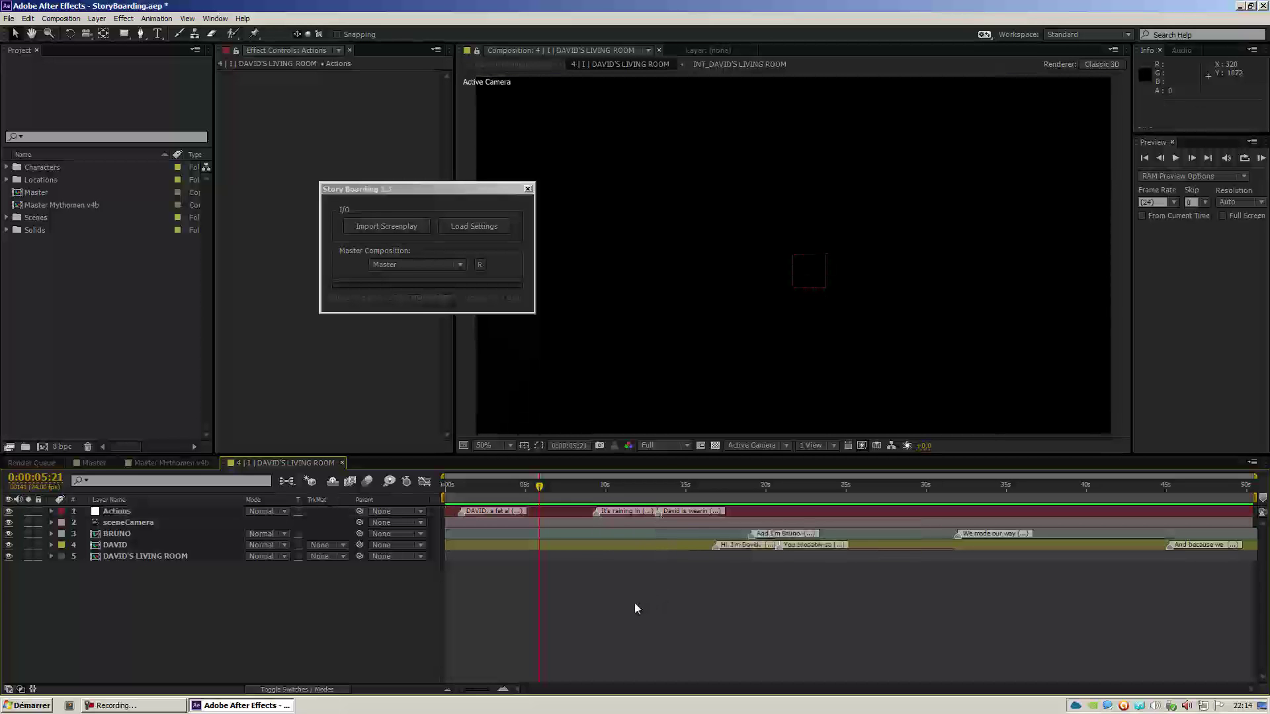
Step: Inspect the two character layers and the comment and duration of layer 4's first dialogue marker, leaving the marker settings unchanged
{"action": "left_click", "coordinate": [117, 534]}
{"action": "left_click", "coordinate": [124, 547], "text": "shift"}
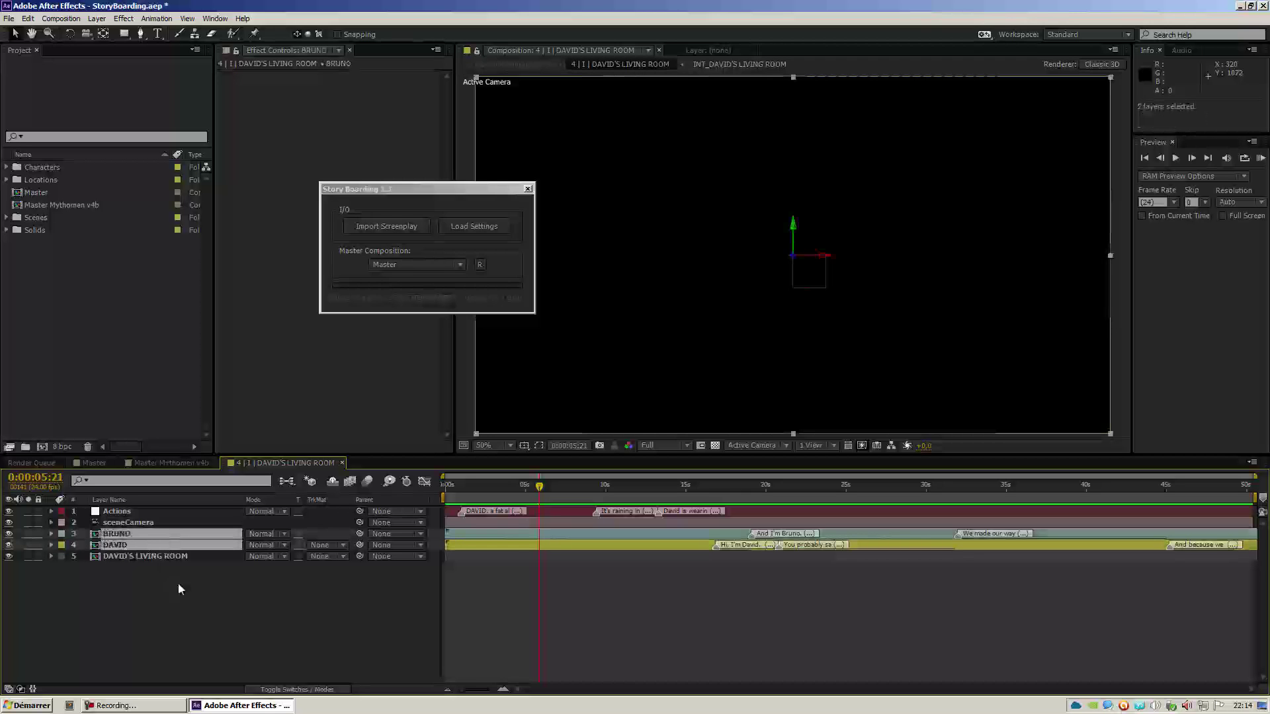
{"action": "left_click", "coordinate": [650, 627]}
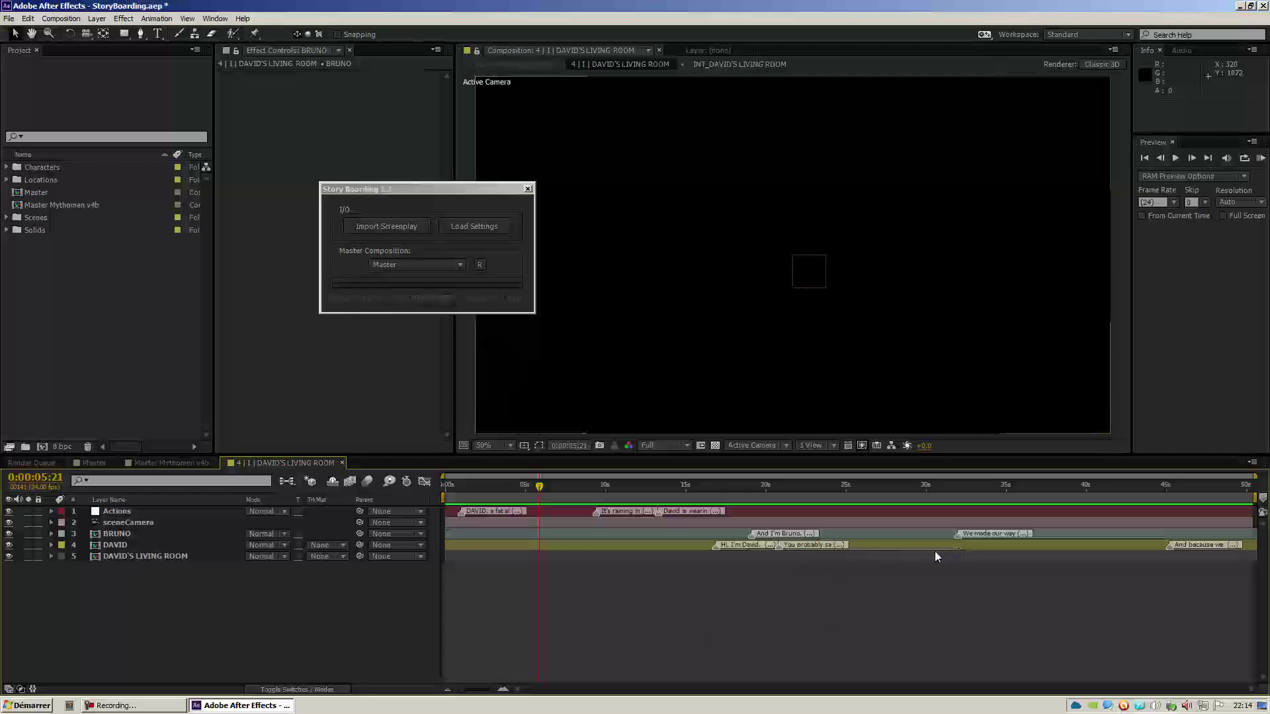
{"action": "double_click", "coordinate": [716, 546]}
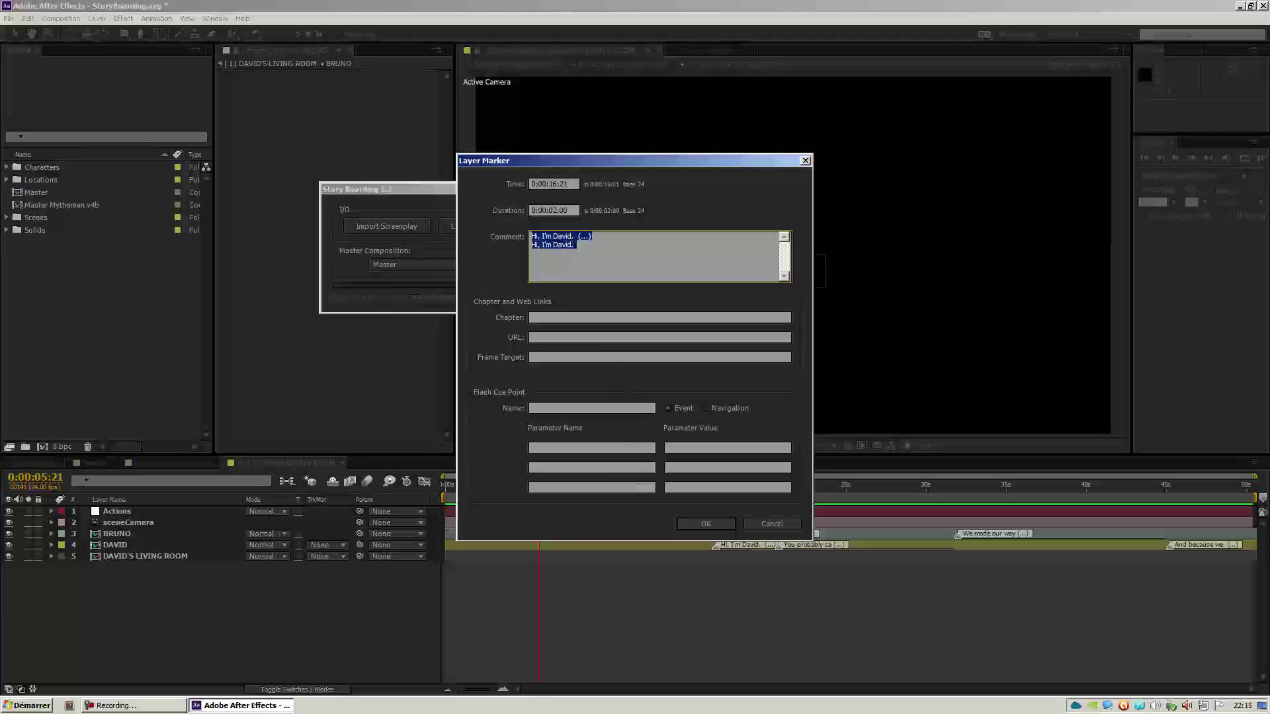
{"action": "left_click_drag", "start_coordinate": [577, 245], "coordinate": [532, 245]}
{"action": "left_click_drag", "start_coordinate": [568, 210], "coordinate": [554, 210]}
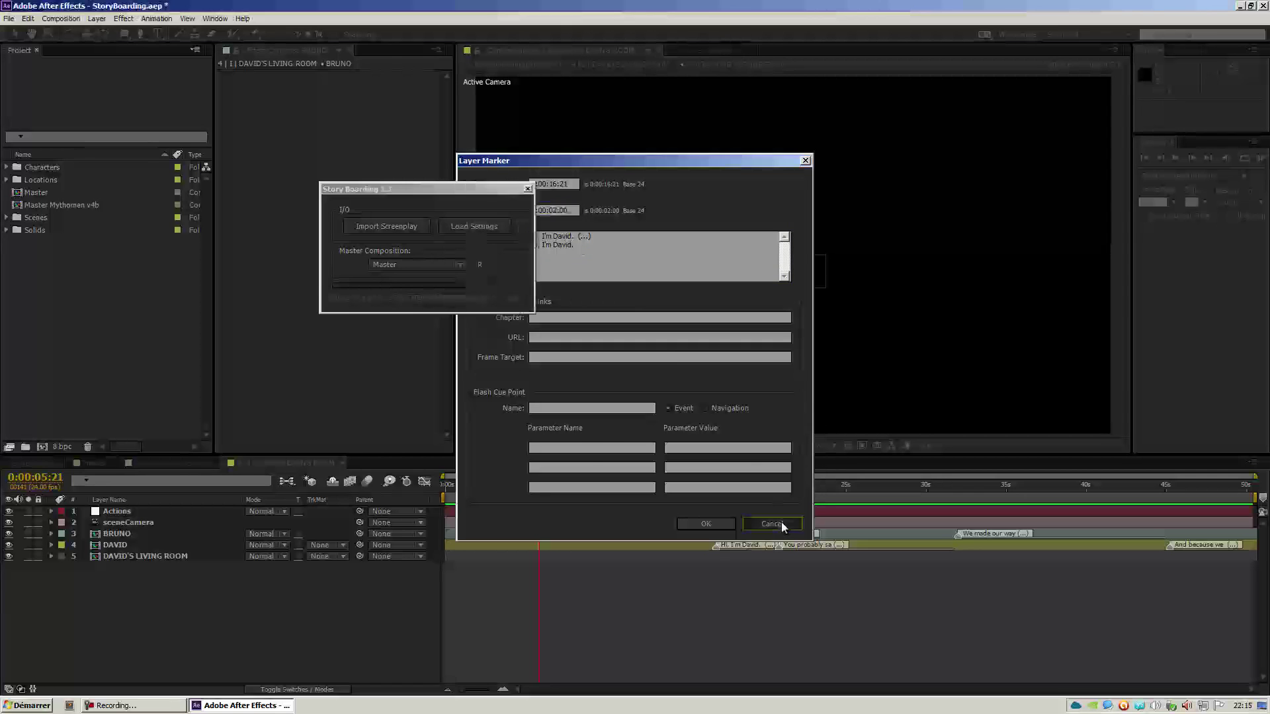
{"action": "left_click", "coordinate": [775, 522]}
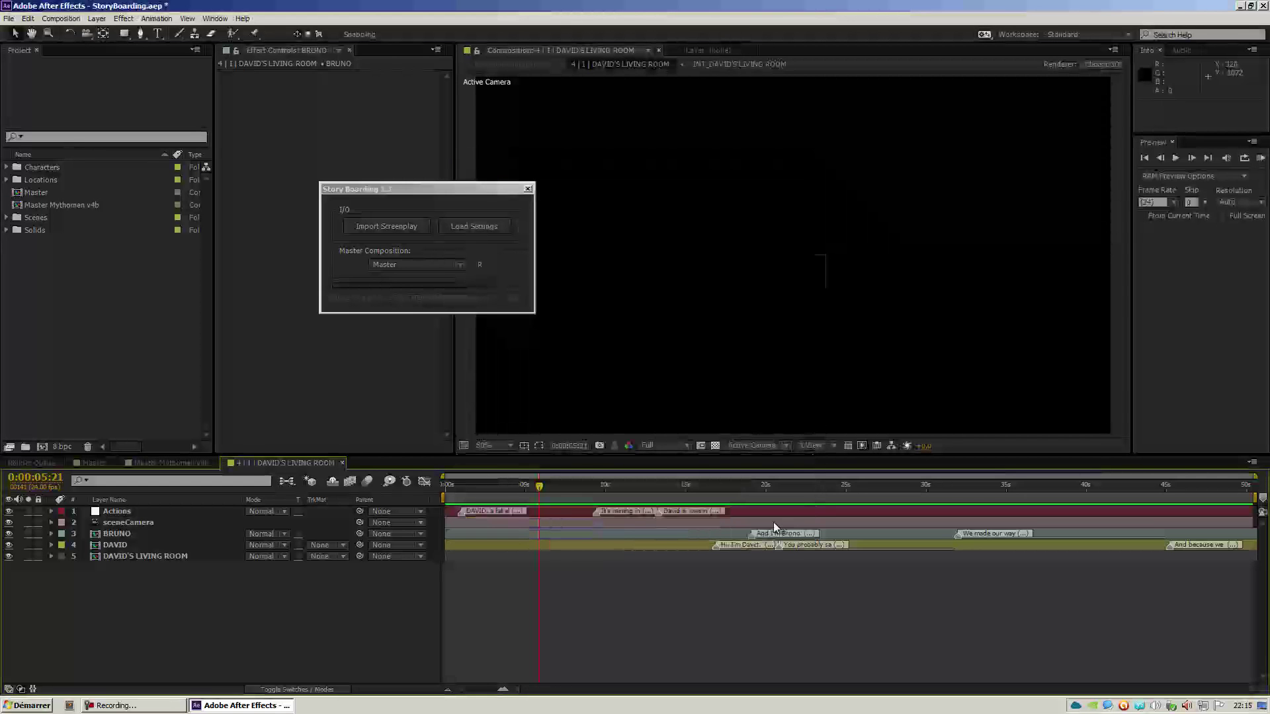
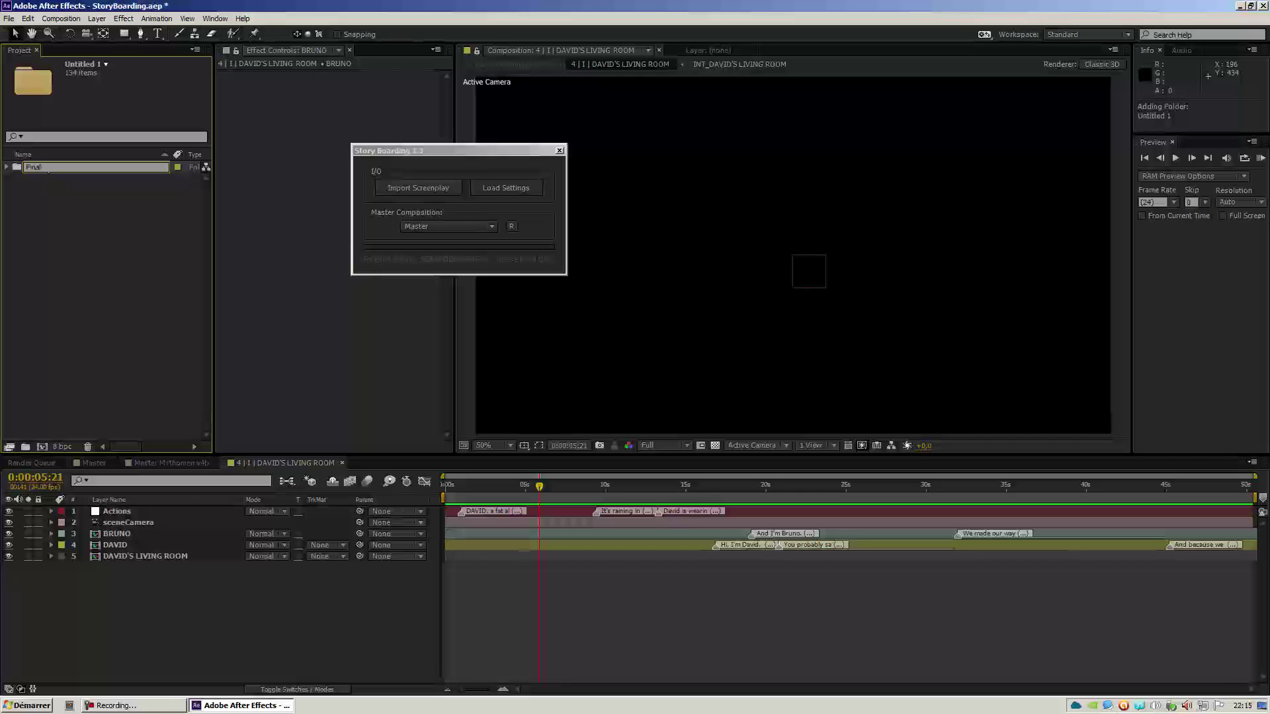
Step: Name the new project folder Final Draft and expand it
{"action": "type", "text": "Draft"}
{"action": "key", "text": "Return"}
{"action": "double_click", "coordinate": [39, 168]}
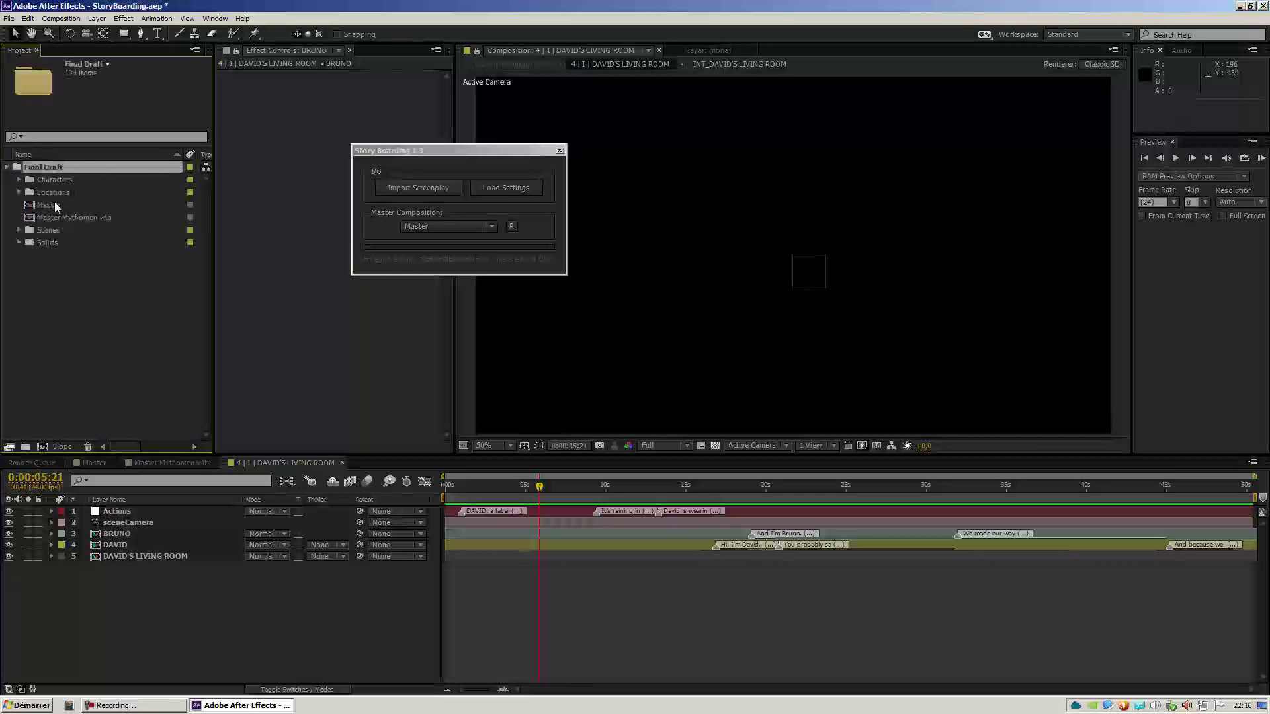
Step: Duplicate the Master composition inside the Final Draft folder and move the copy out to the project's top level
{"action": "left_click", "coordinate": [57, 207]}
{"action": "key", "text": "ctrl+d"}
{"action": "left_click_drag", "start_coordinate": [88, 444], "coordinate": [11, 174]}
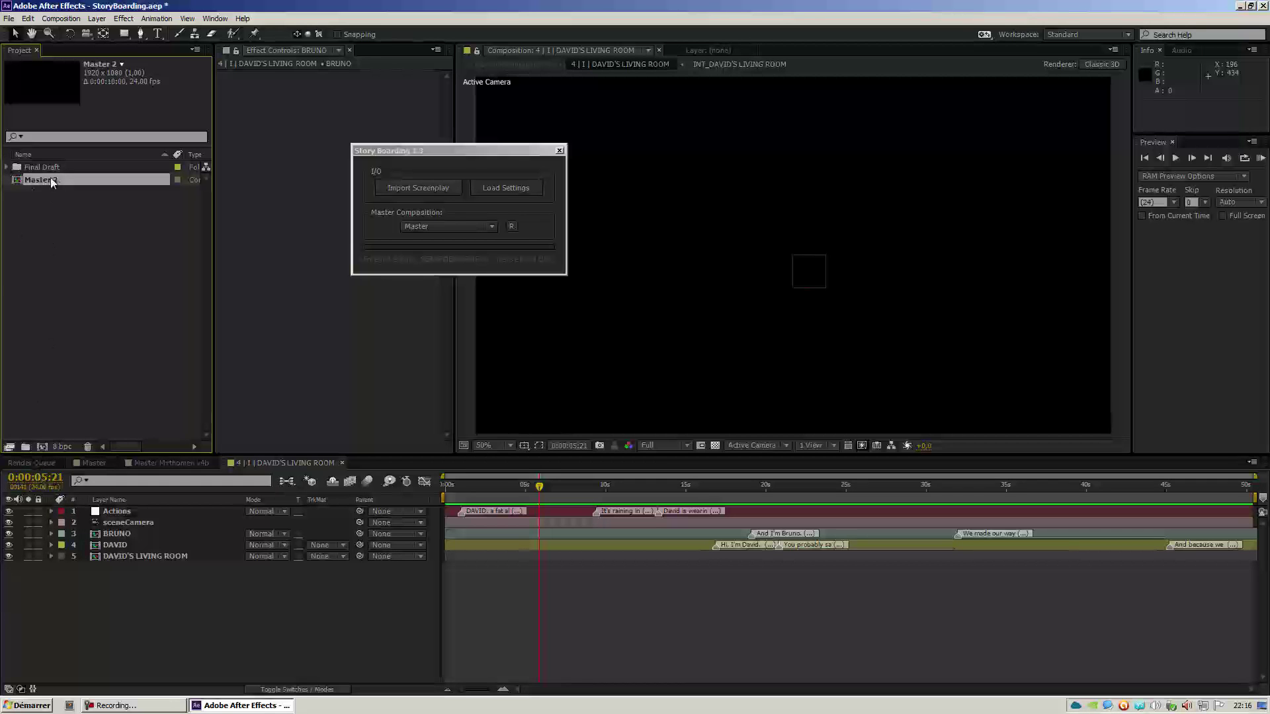
Step: Place the copied master composition in a new project folder named Adobe Story
{"action": "left_click", "coordinate": [25, 447]}
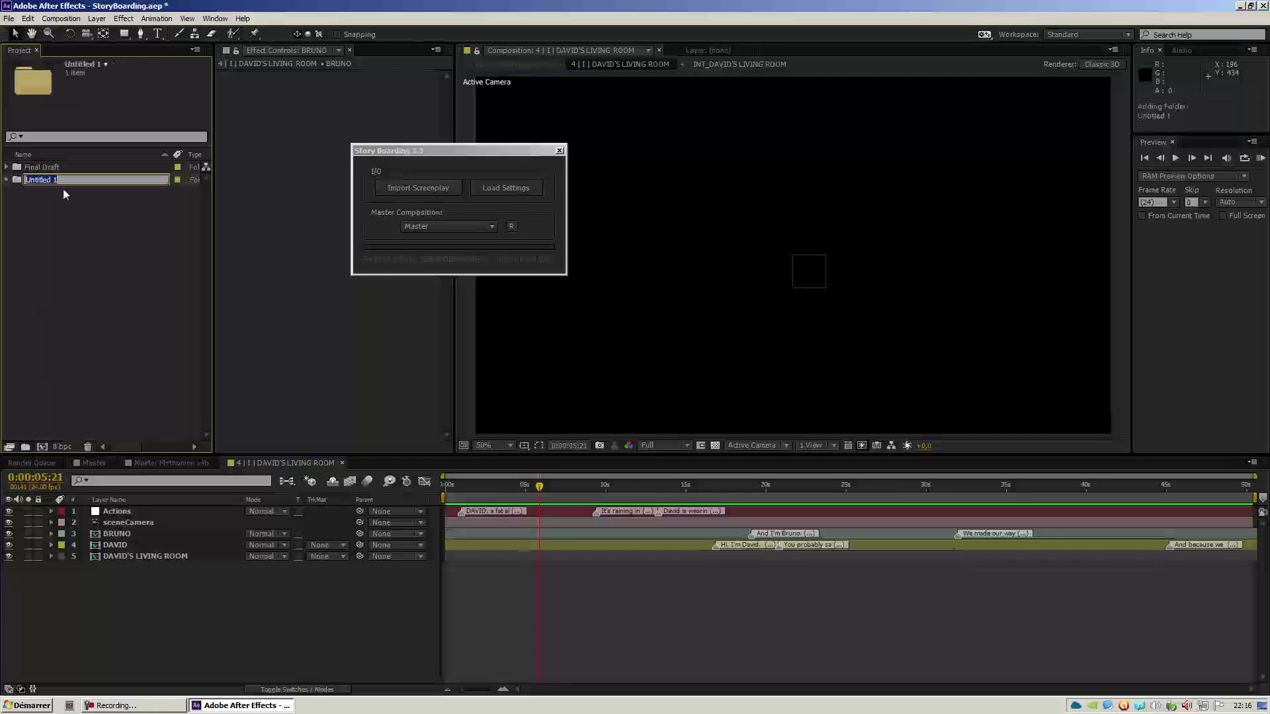
{"action": "type", "text": "Adogbe Story"}
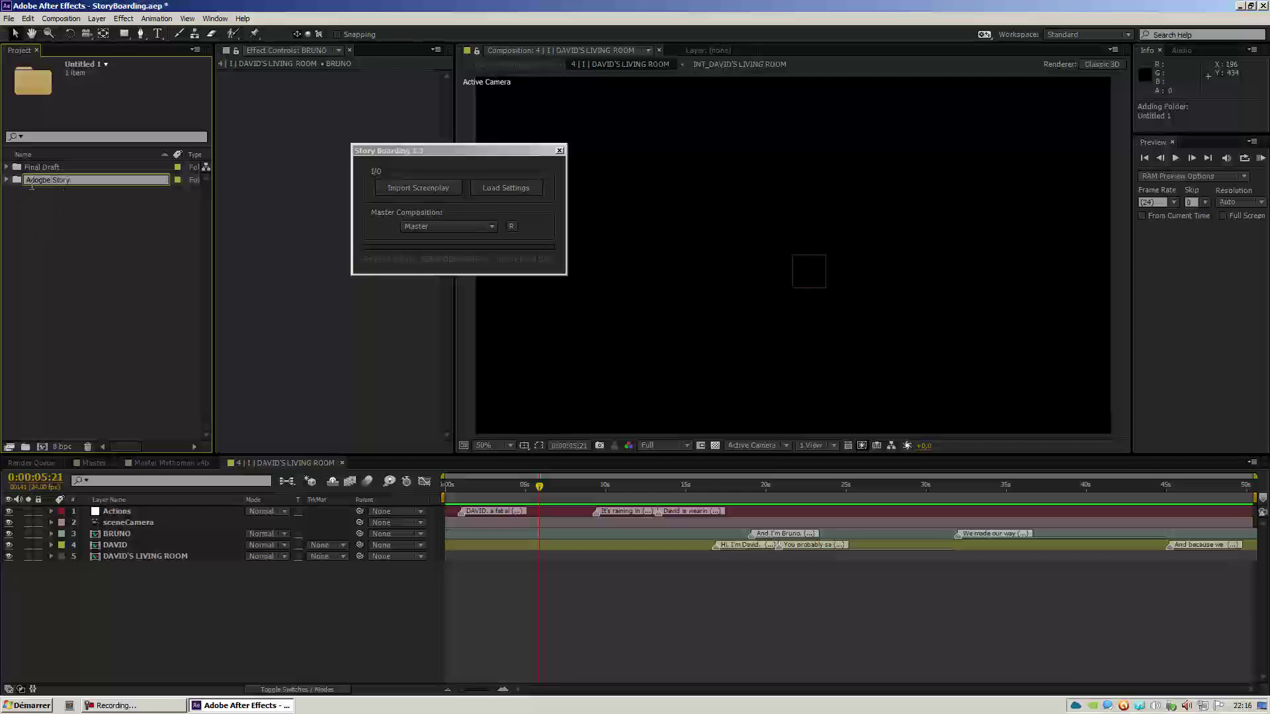
{"action": "left_click", "coordinate": [50, 232]}
{"action": "left_click", "coordinate": [49, 170]}
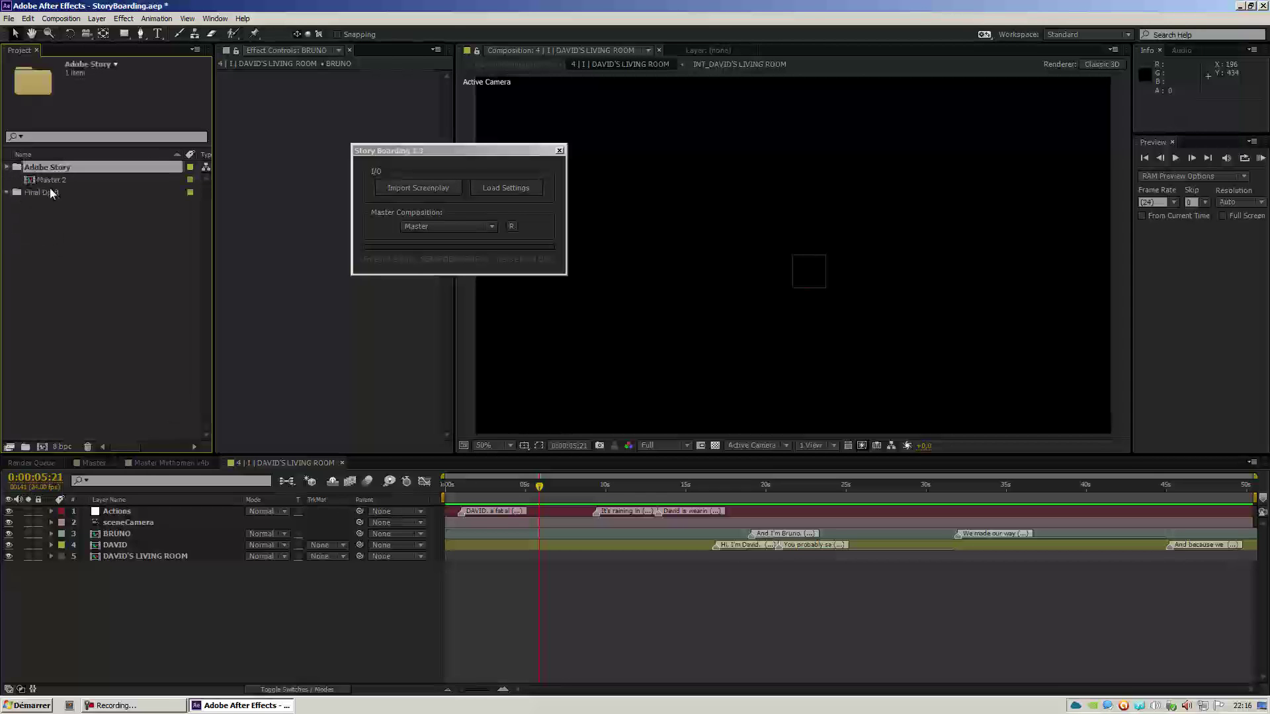
Step: Rename the copied composition inside the Adobe Story folder as MasterStory
{"action": "left_click", "coordinate": [61, 180]}
{"action": "key", "text": "Return"}
{"action": "type", "text": "Master"}
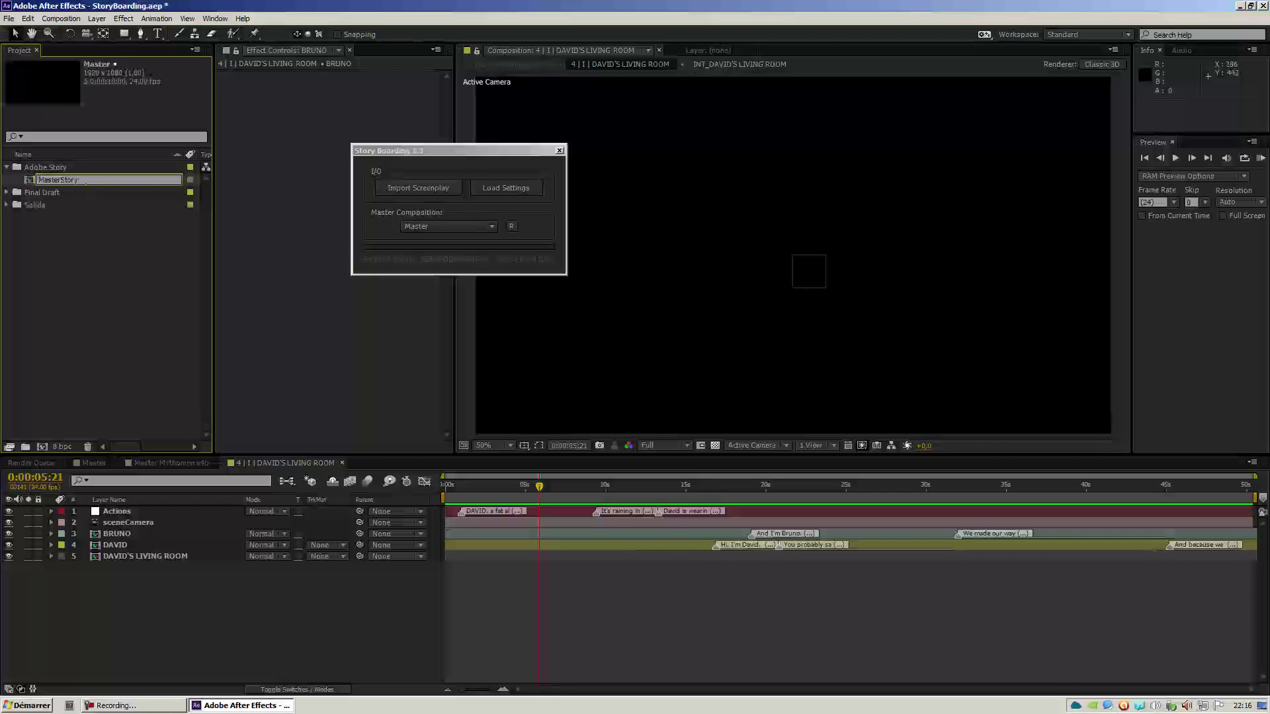
{"action": "key", "text": "Return"}
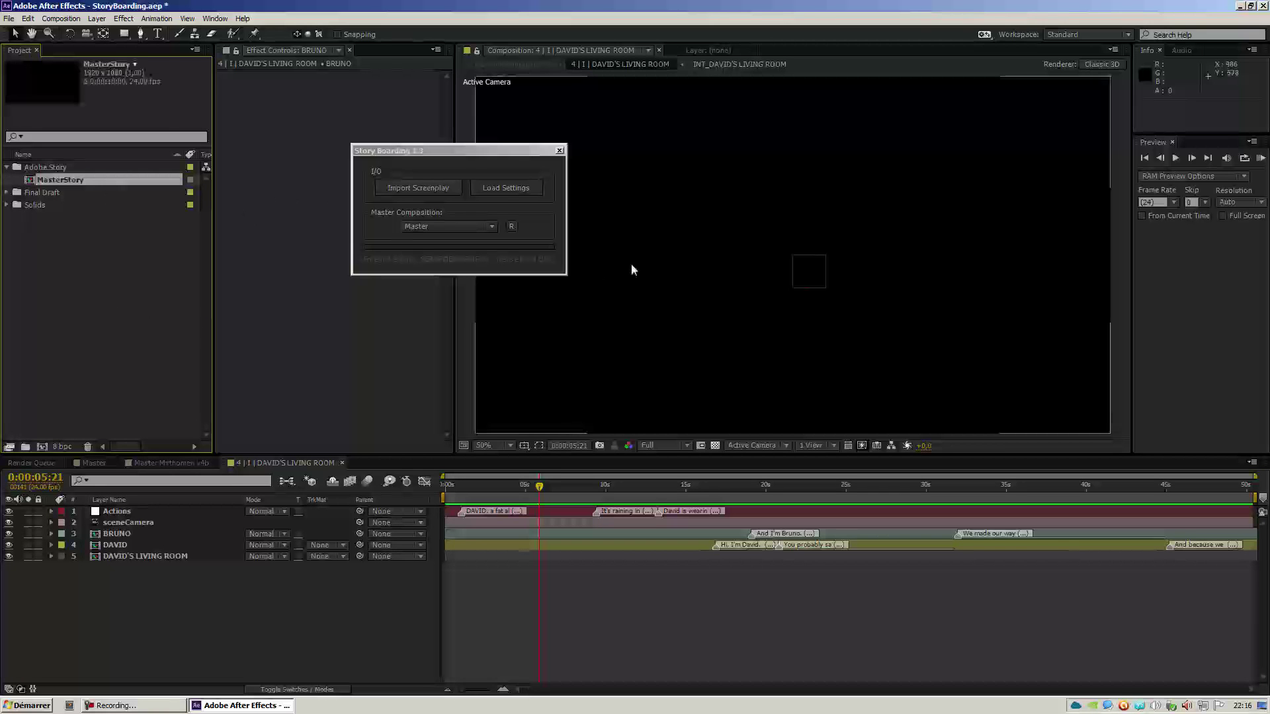
Step: Refresh the Story Boarding composition list, set MasterStory as the master composition and import the screenplay Mythomen v4b.astx
{"action": "left_click", "coordinate": [512, 226]}
{"action": "left_click", "coordinate": [463, 226]}
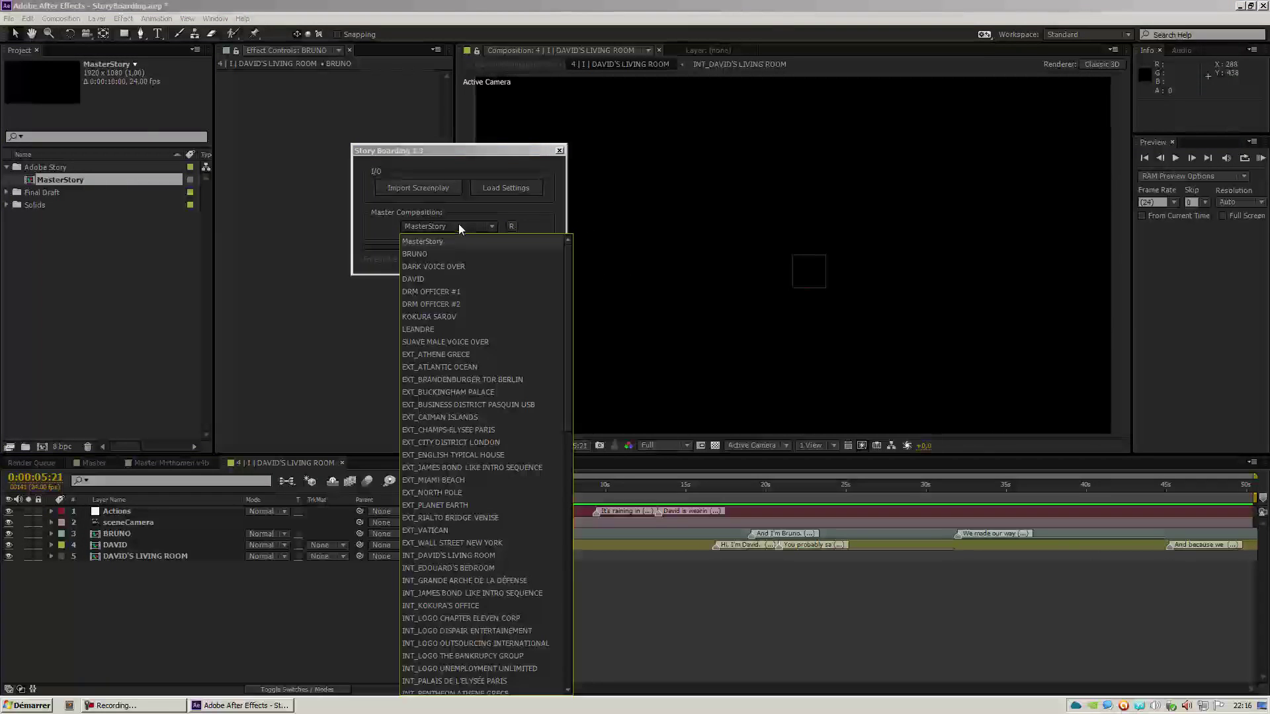
{"action": "left_click", "coordinate": [452, 239]}
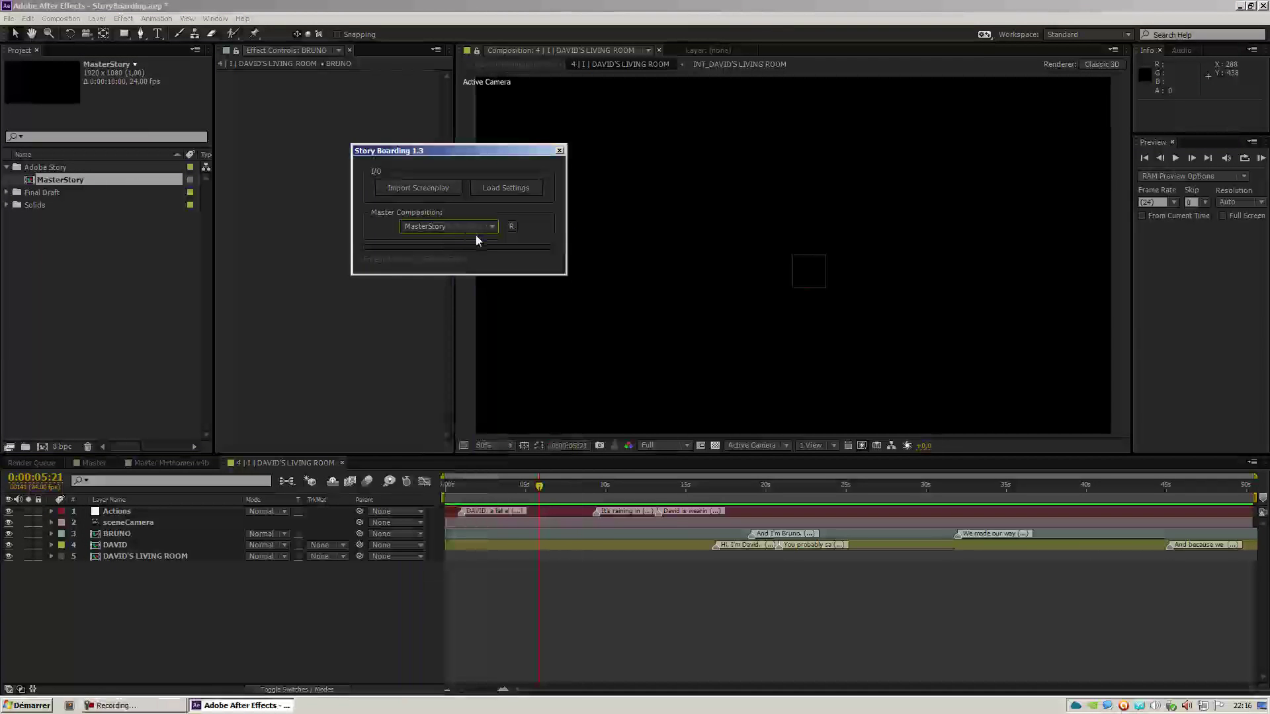
{"action": "left_click", "coordinate": [417, 188]}
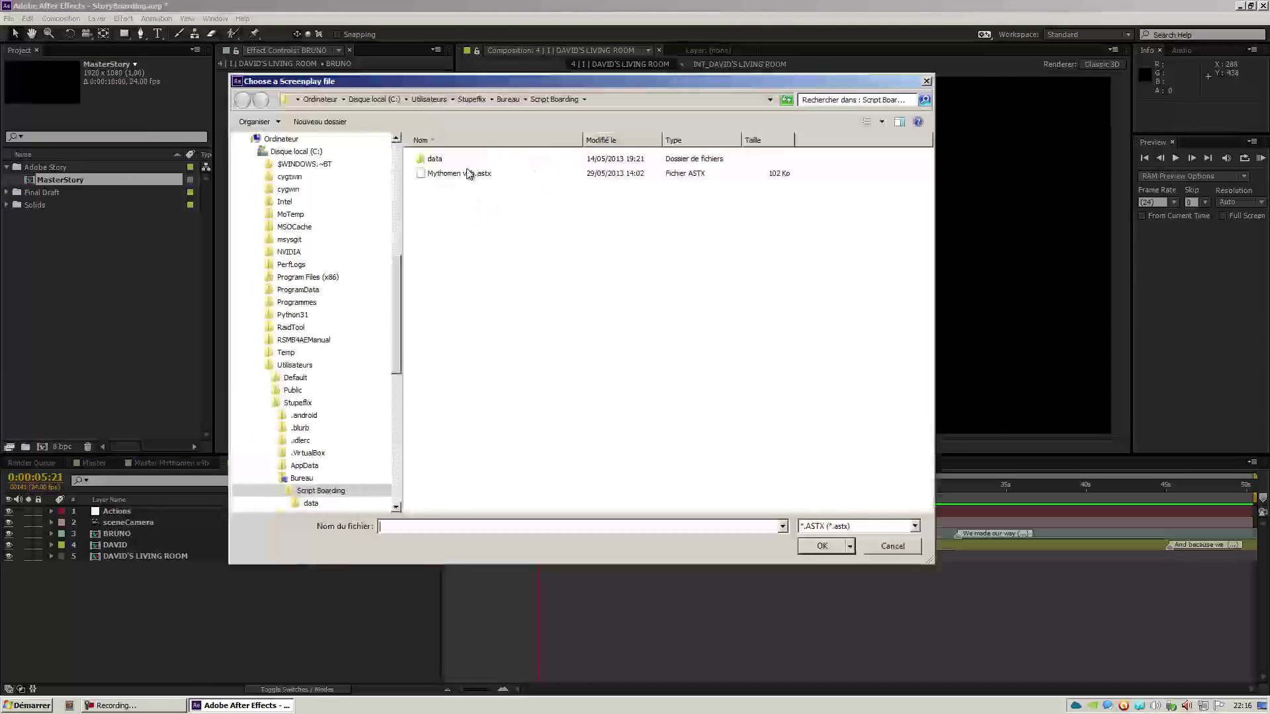
{"action": "double_click", "coordinate": [471, 173]}
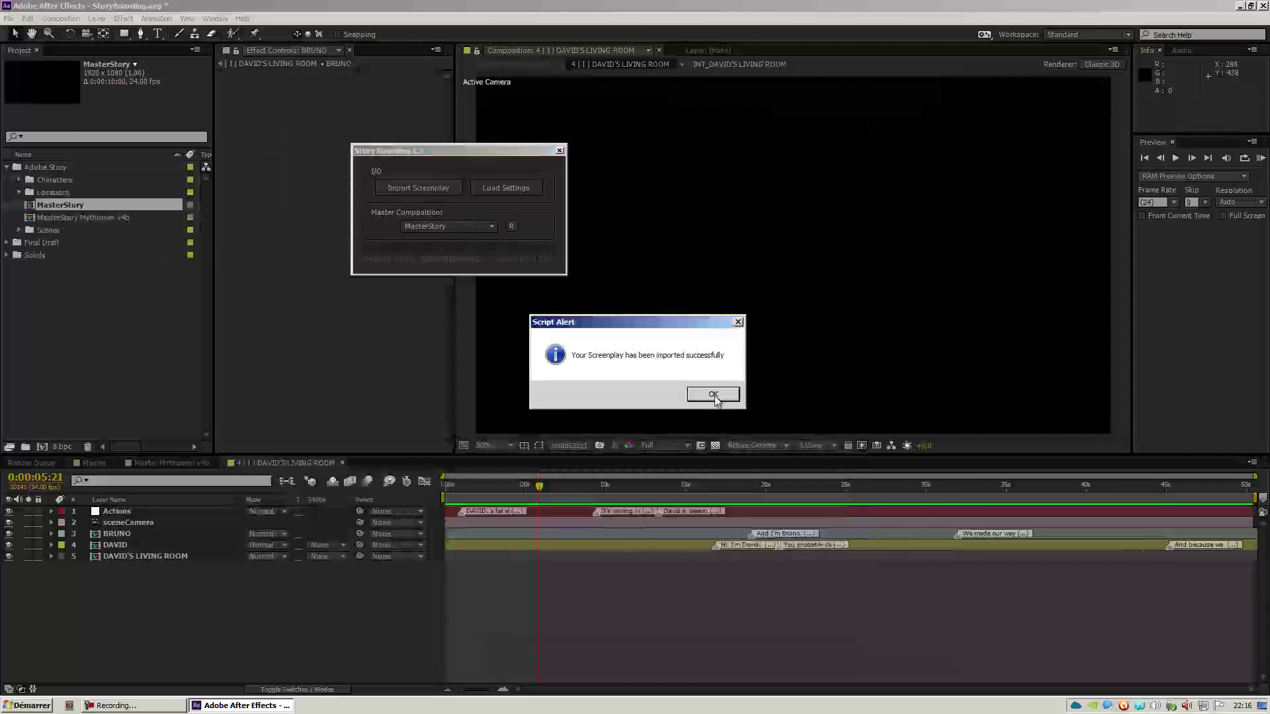
{"action": "left_click", "coordinate": [714, 397]}
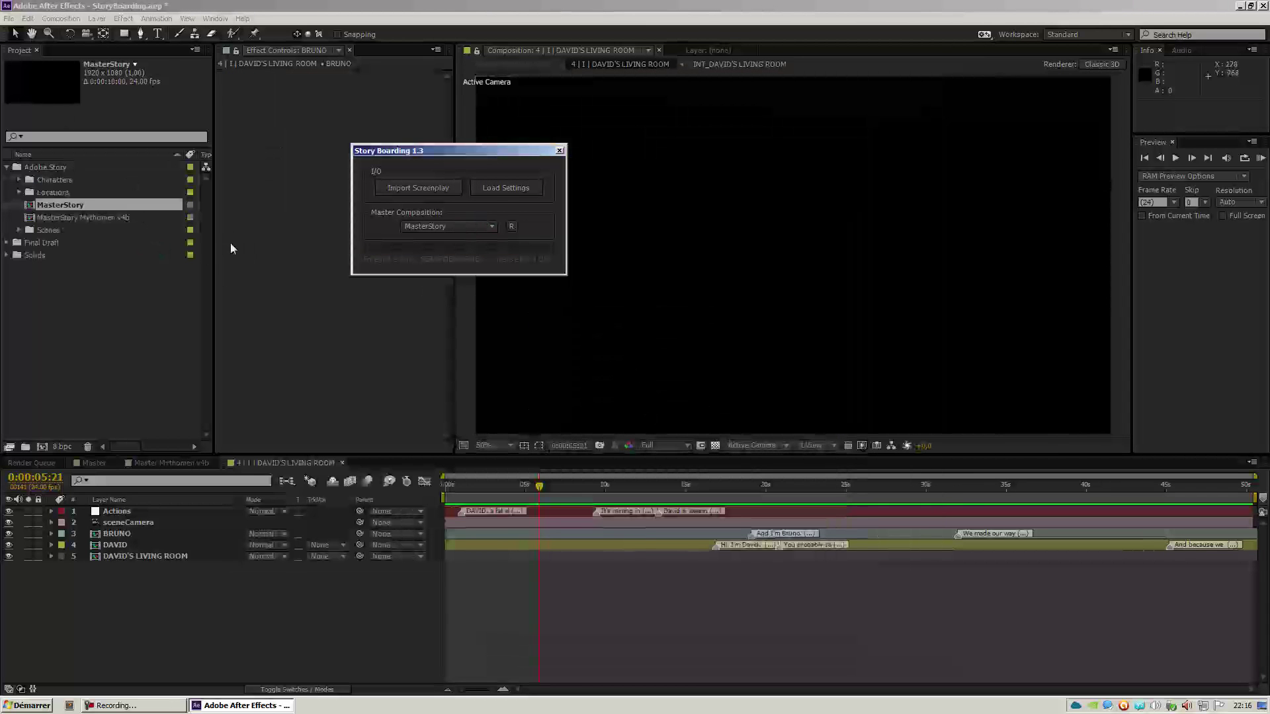
Step: Open scene 4 from the MasterStory Mythomen v4b composition, move the current time to 0:00:19:01 and examine its action, character and location layers
{"action": "double_click", "coordinate": [85, 219]}
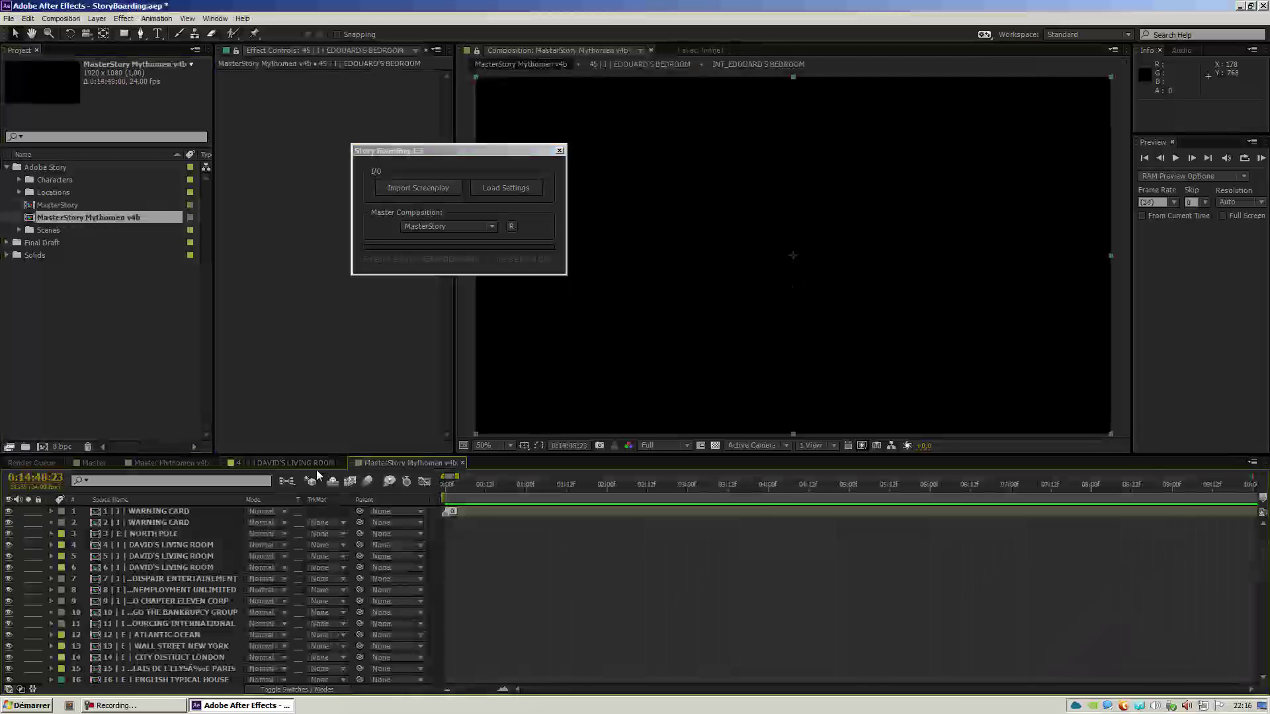
{"action": "double_click", "coordinate": [175, 546]}
{"action": "left_click_drag", "start_coordinate": [506, 487], "coordinate": [753, 490]}
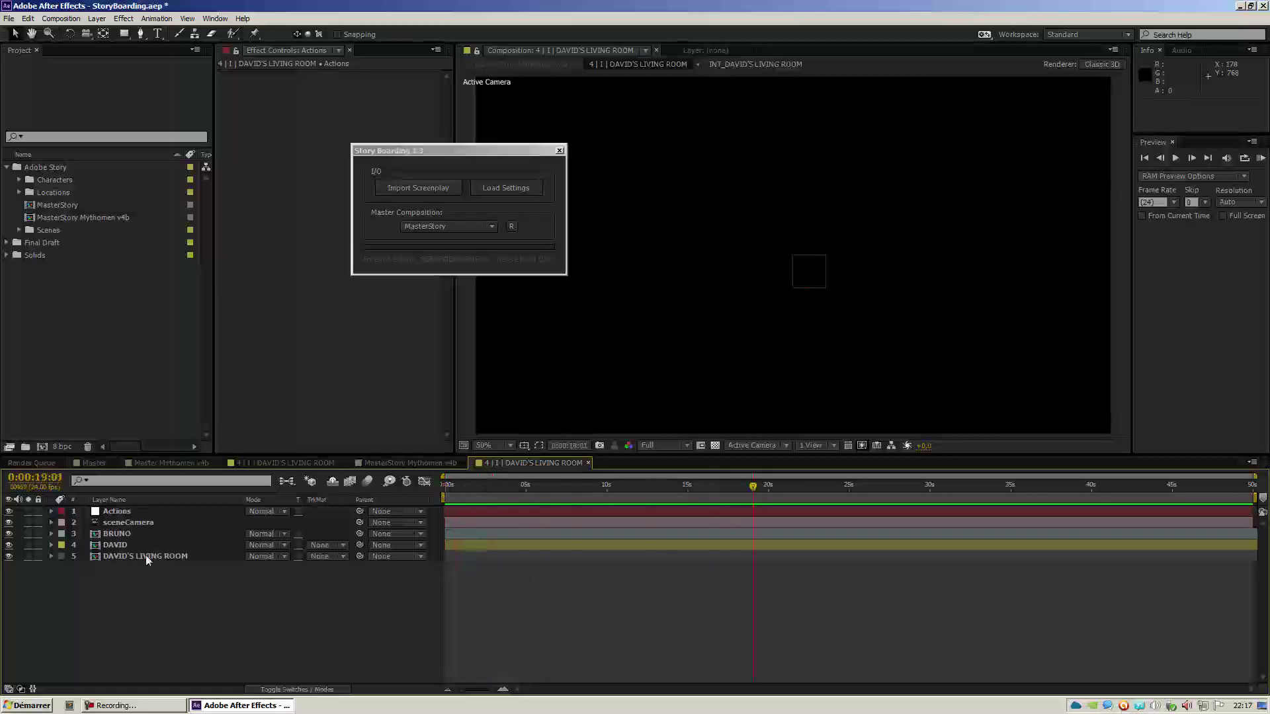
{"action": "left_click", "coordinate": [123, 514]}
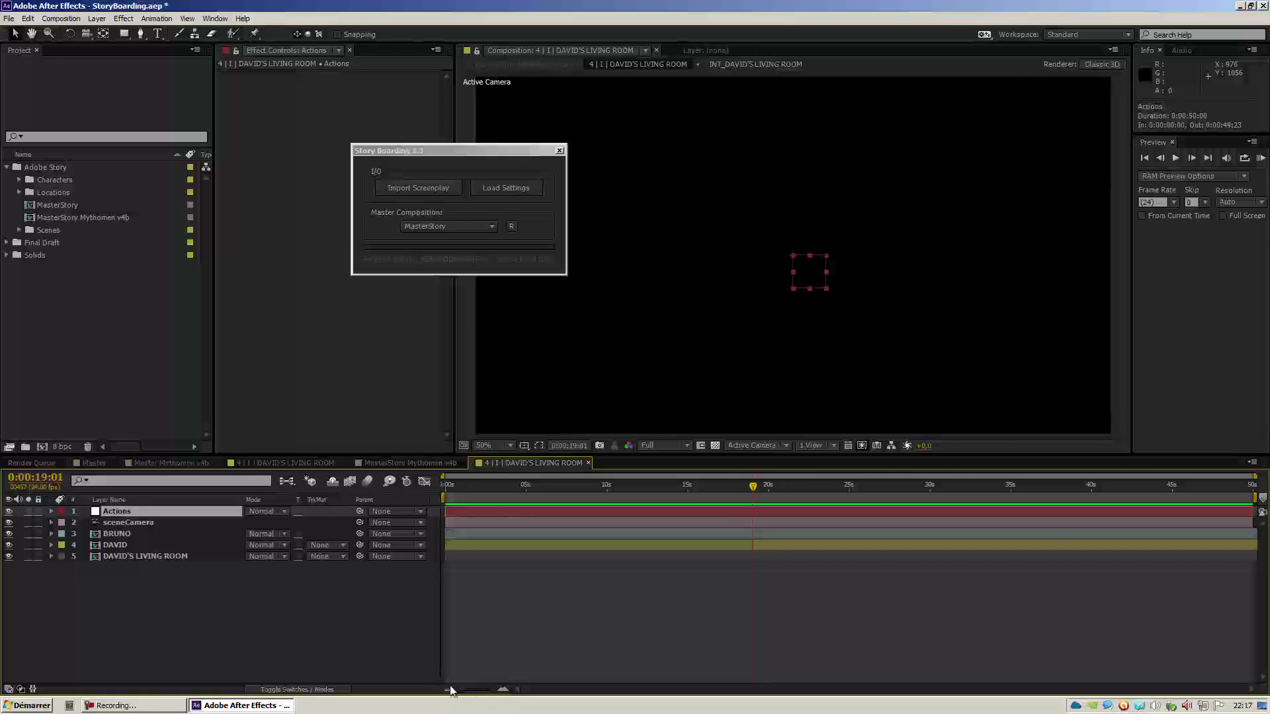
{"action": "left_click_drag", "start_coordinate": [181, 583], "coordinate": [126, 536]}
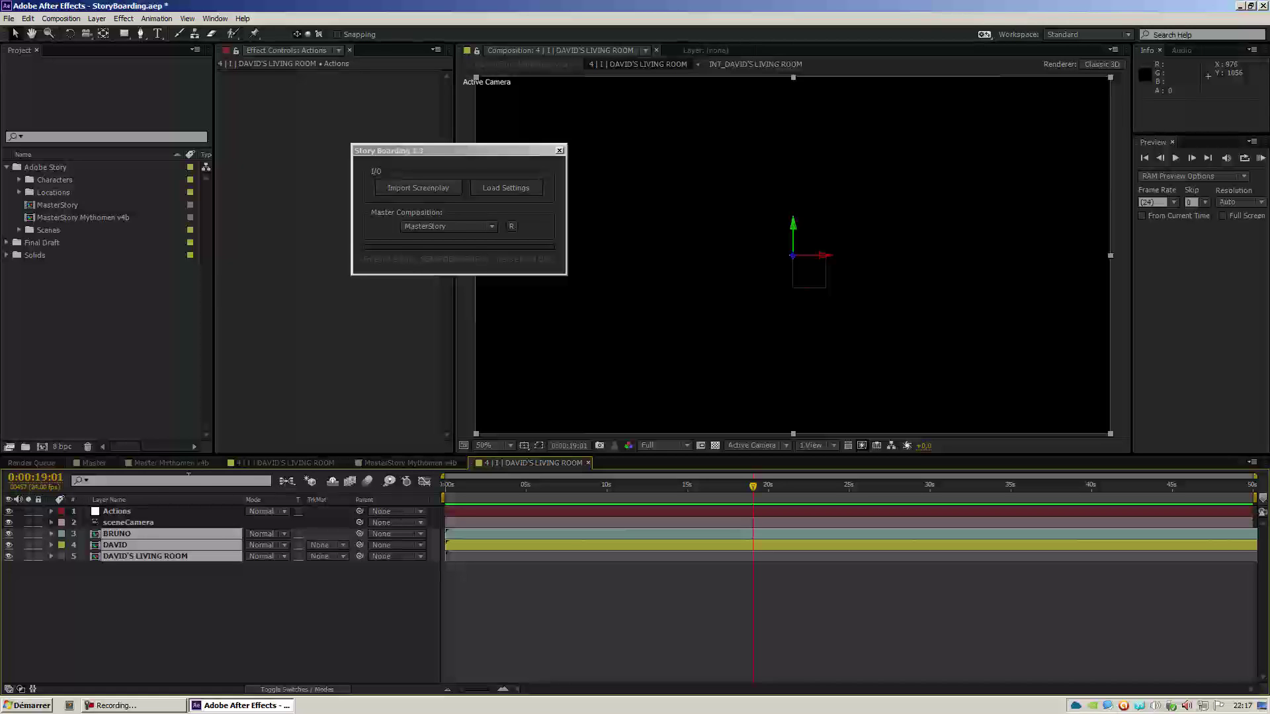
Step: Compare with the Final Draft version of scene 4, then expand the Final Draft folder and open its Master Mythomen v4b composition
{"action": "left_click", "coordinate": [244, 462]}
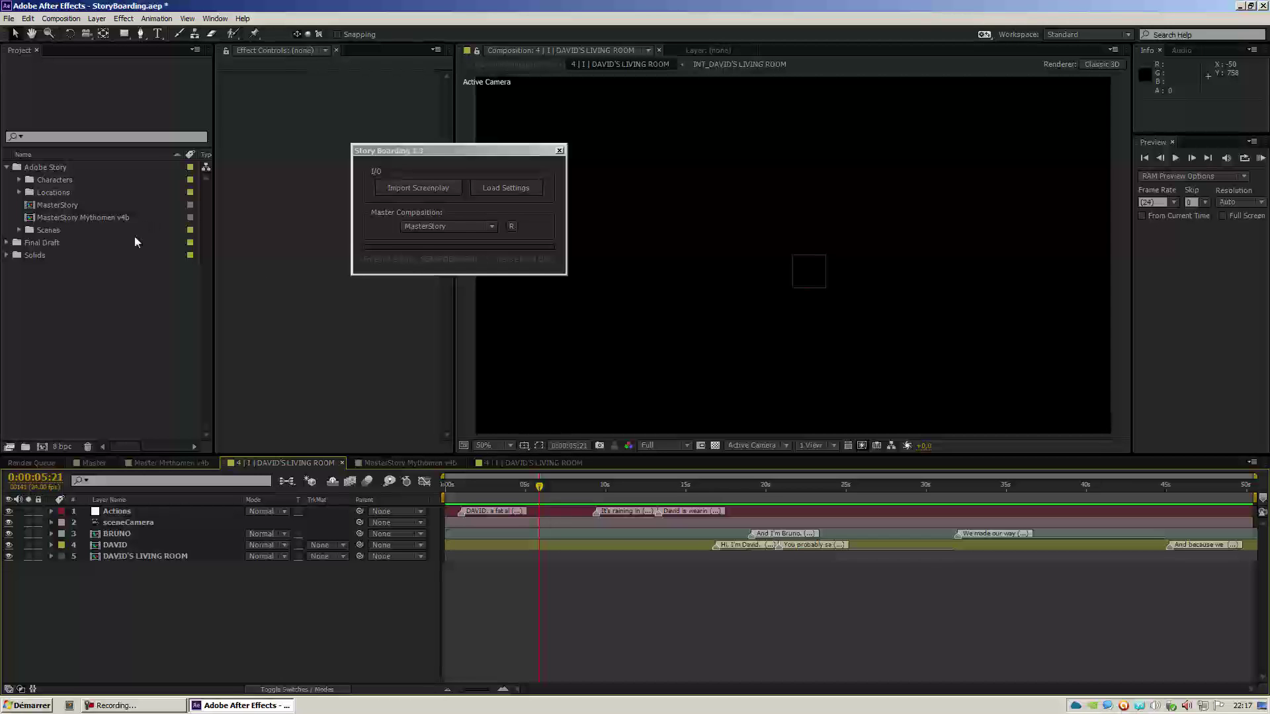
{"action": "double_click", "coordinate": [46, 244]}
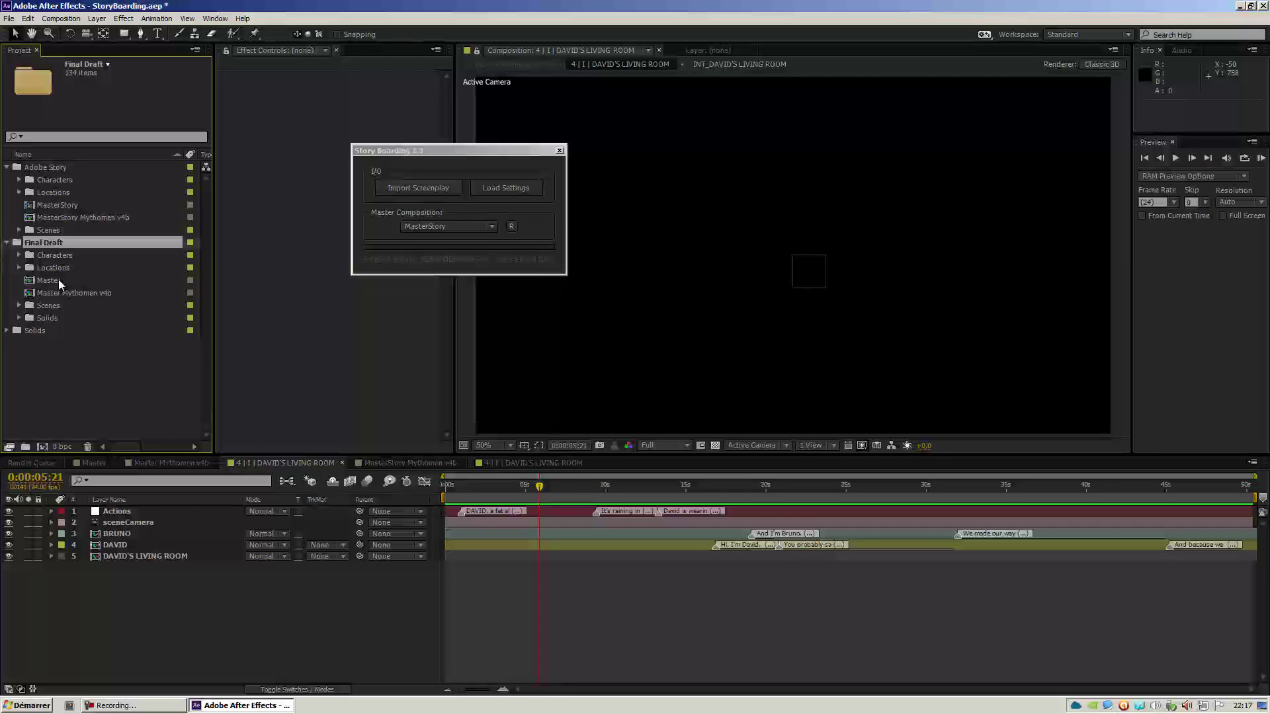
{"action": "double_click", "coordinate": [53, 293]}
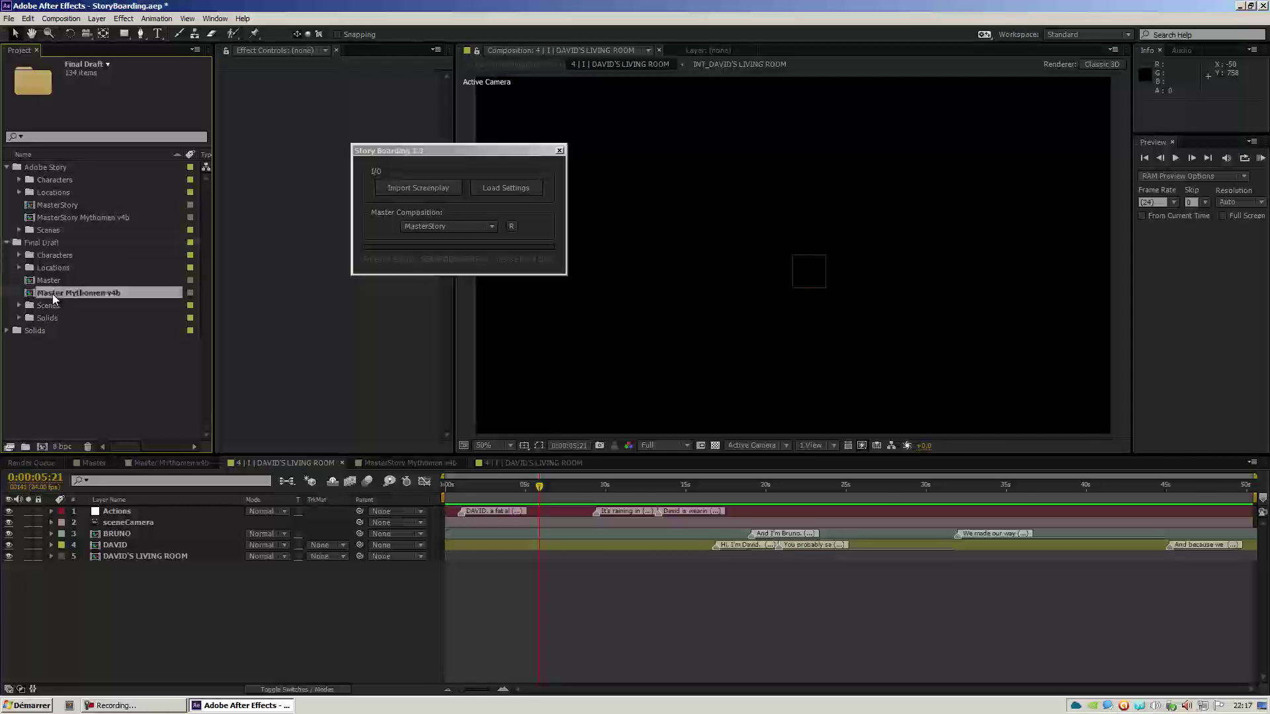
Step: Delete the Adobe Story folder and its contents from the project
{"action": "left_click", "coordinate": [50, 168]}
{"action": "key", "text": "Delete"}
{"action": "key", "text": "Return"}
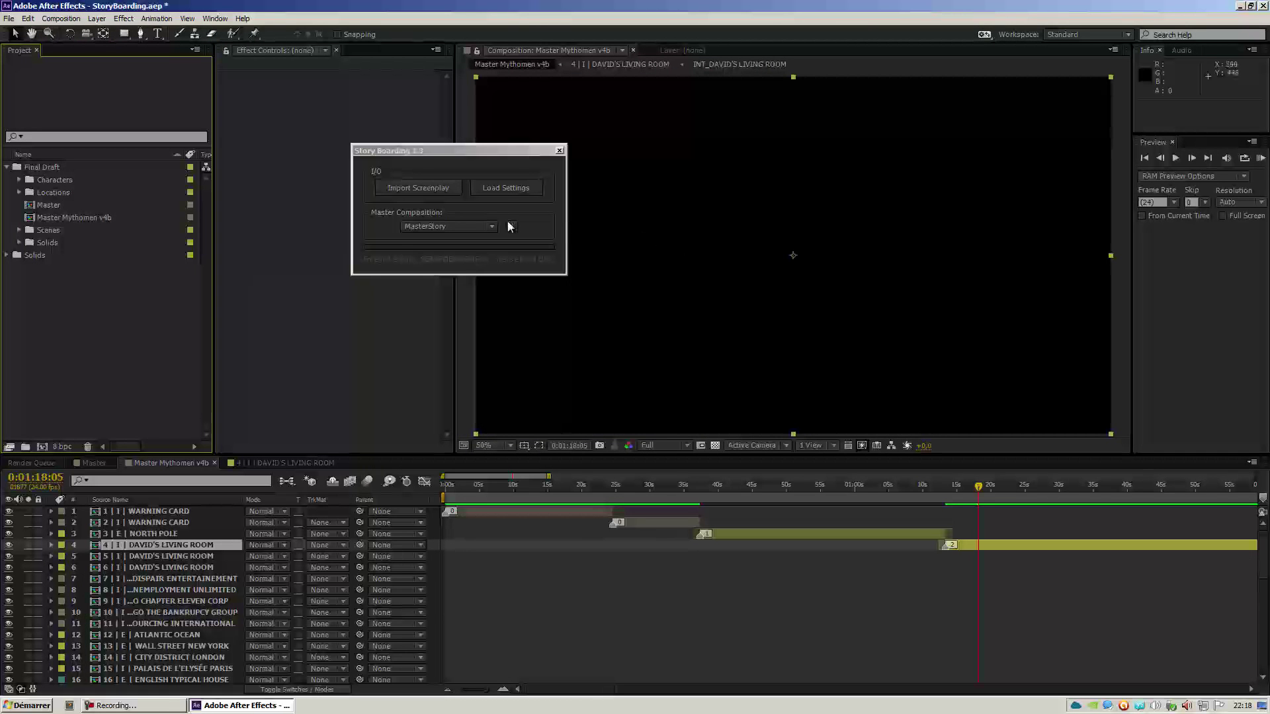
Step: Open scene 4 from the Master Mythomen v4b timeline, examine its layer 3 character markers and close the scene composition
{"action": "left_click_drag", "start_coordinate": [474, 148], "coordinate": [442, 145]}
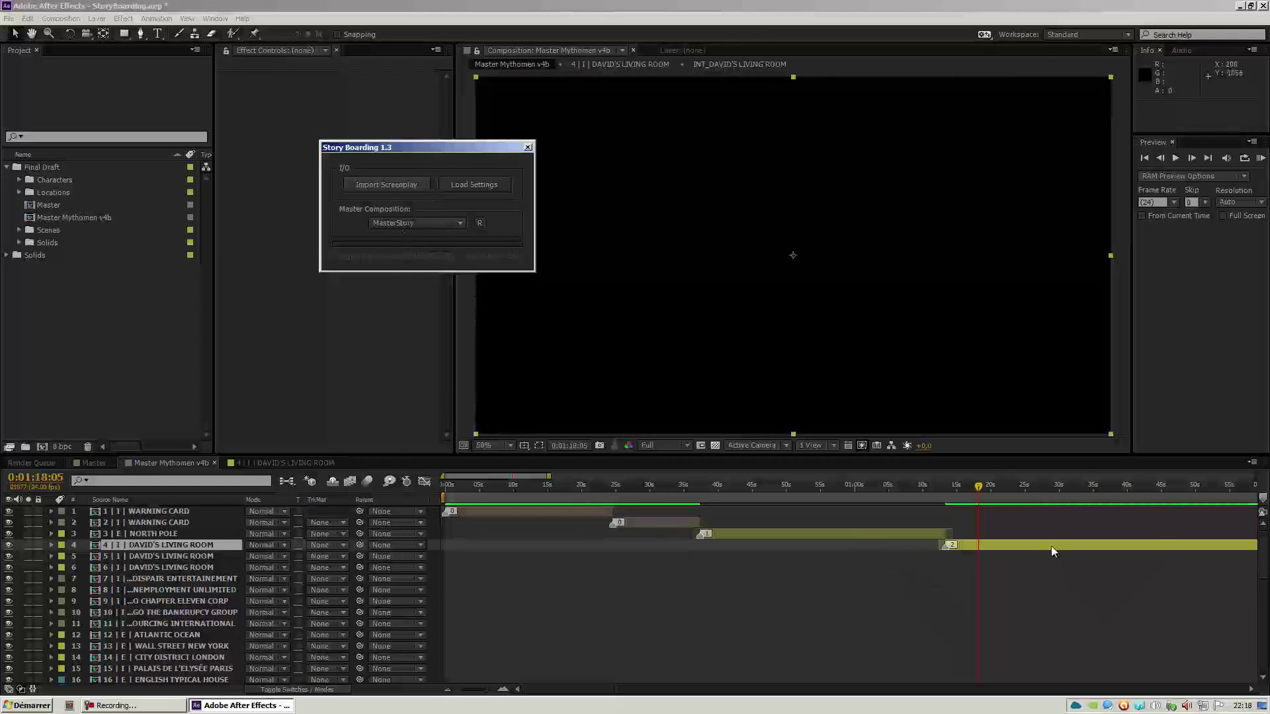
{"action": "double_click", "coordinate": [1051, 546]}
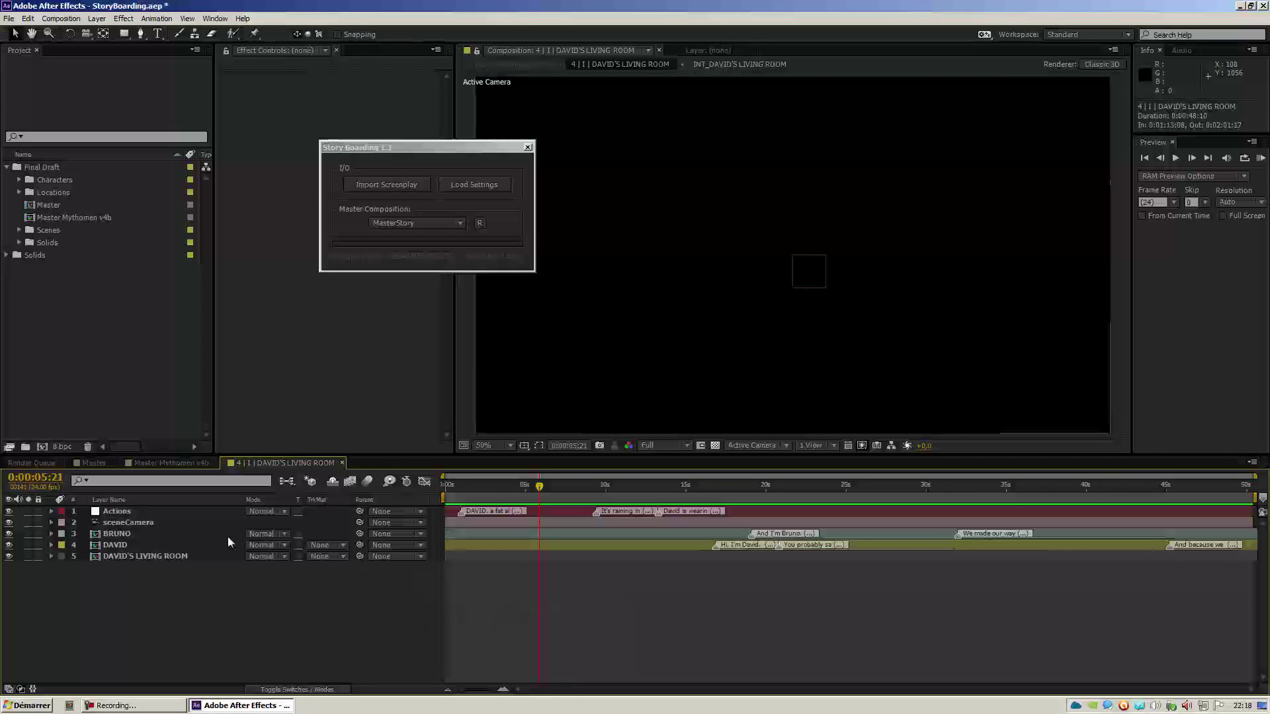
{"action": "left_click", "coordinate": [106, 534]}
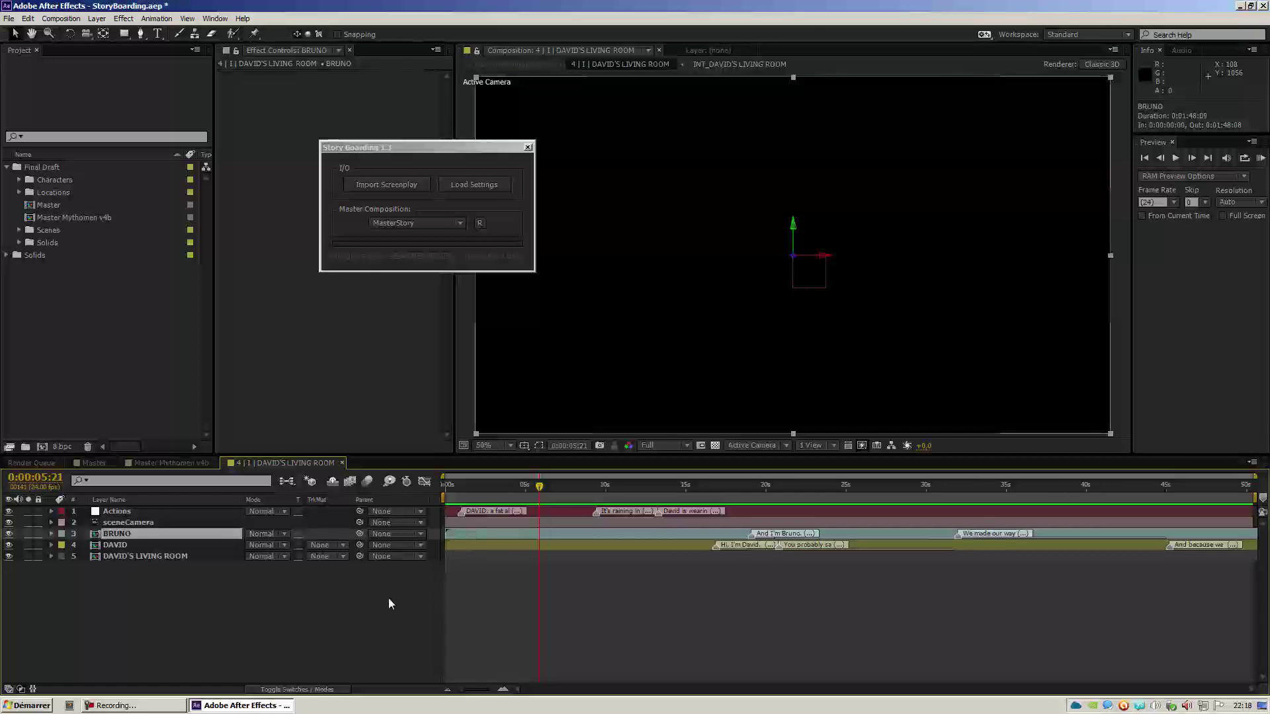
{"action": "left_click", "coordinate": [342, 463]}
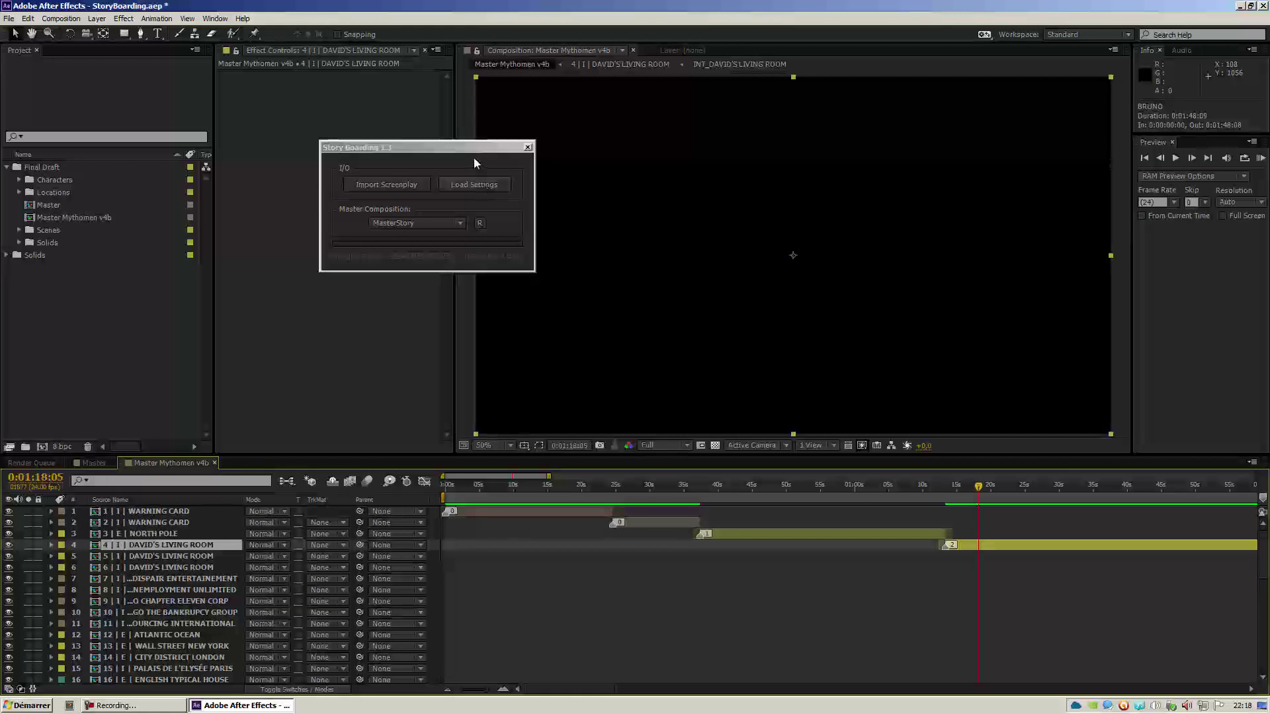
Step: Load the Settings.xml file into the Story Boarding script
{"action": "left_click", "coordinate": [469, 183]}
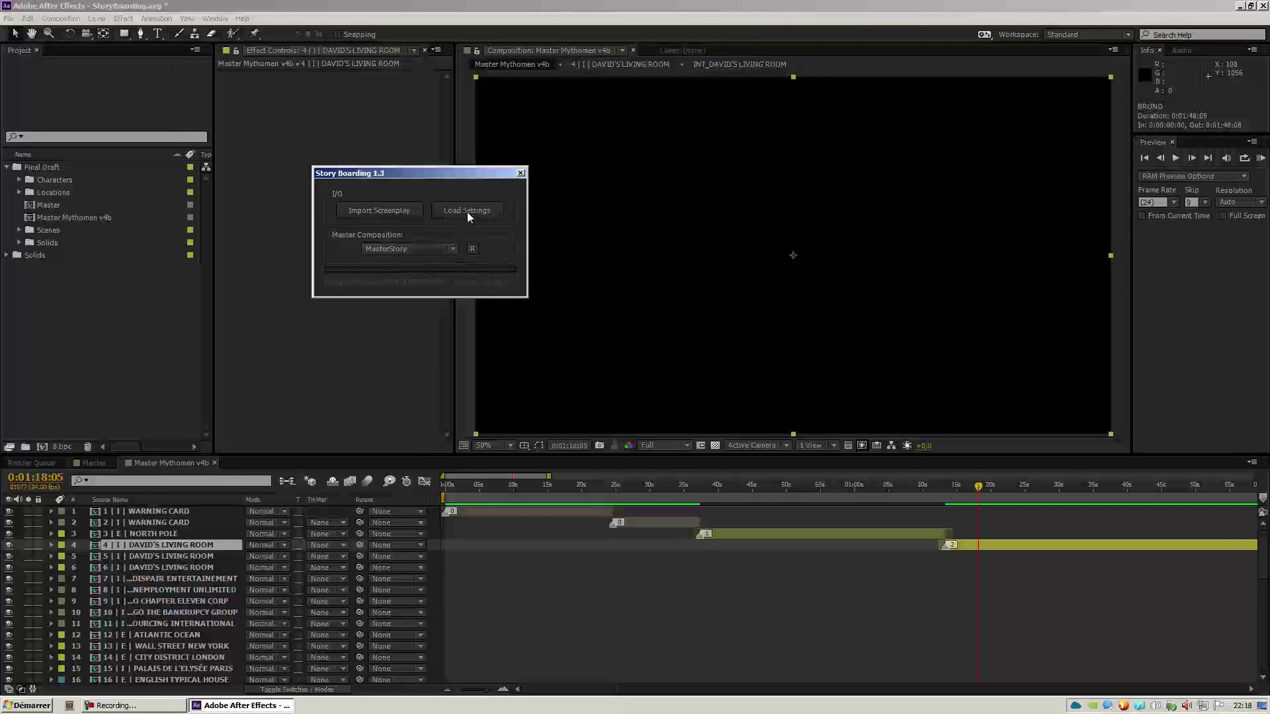
{"action": "left_click", "coordinate": [478, 211]}
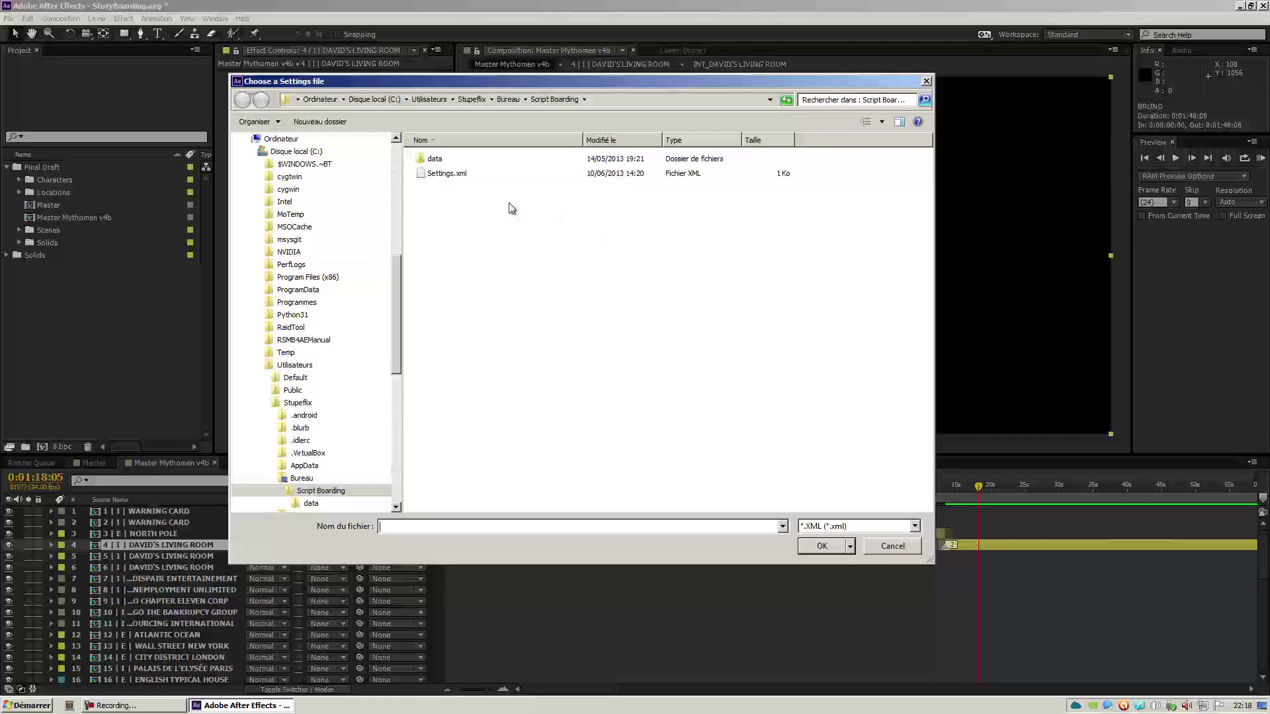
{"action": "left_click", "coordinate": [447, 176]}
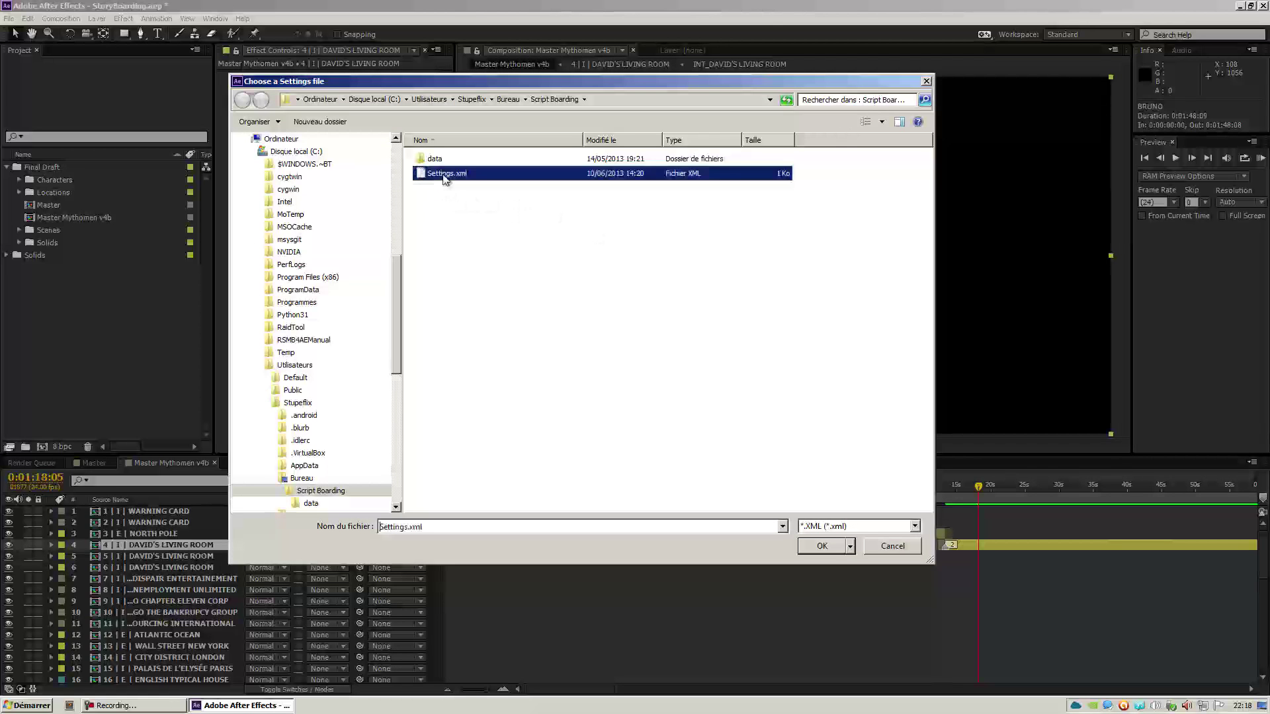
{"action": "left_click", "coordinate": [823, 549]}
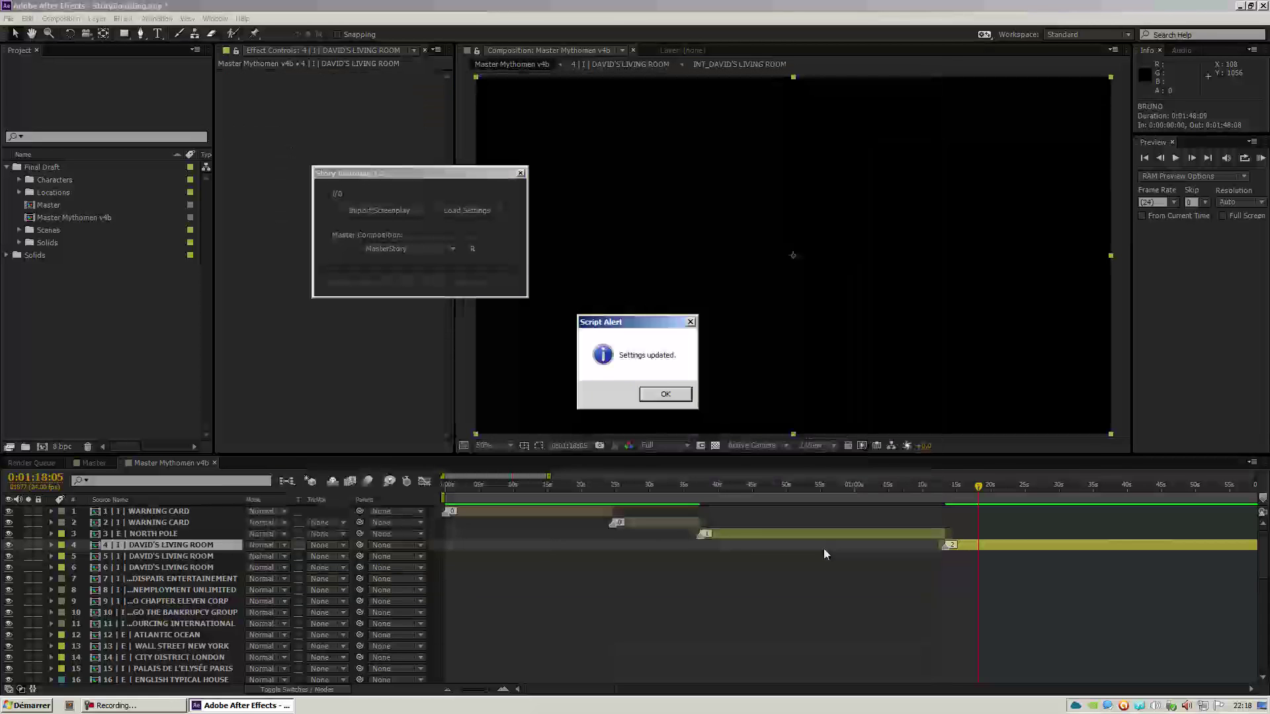
{"action": "left_click", "coordinate": [666, 395]}
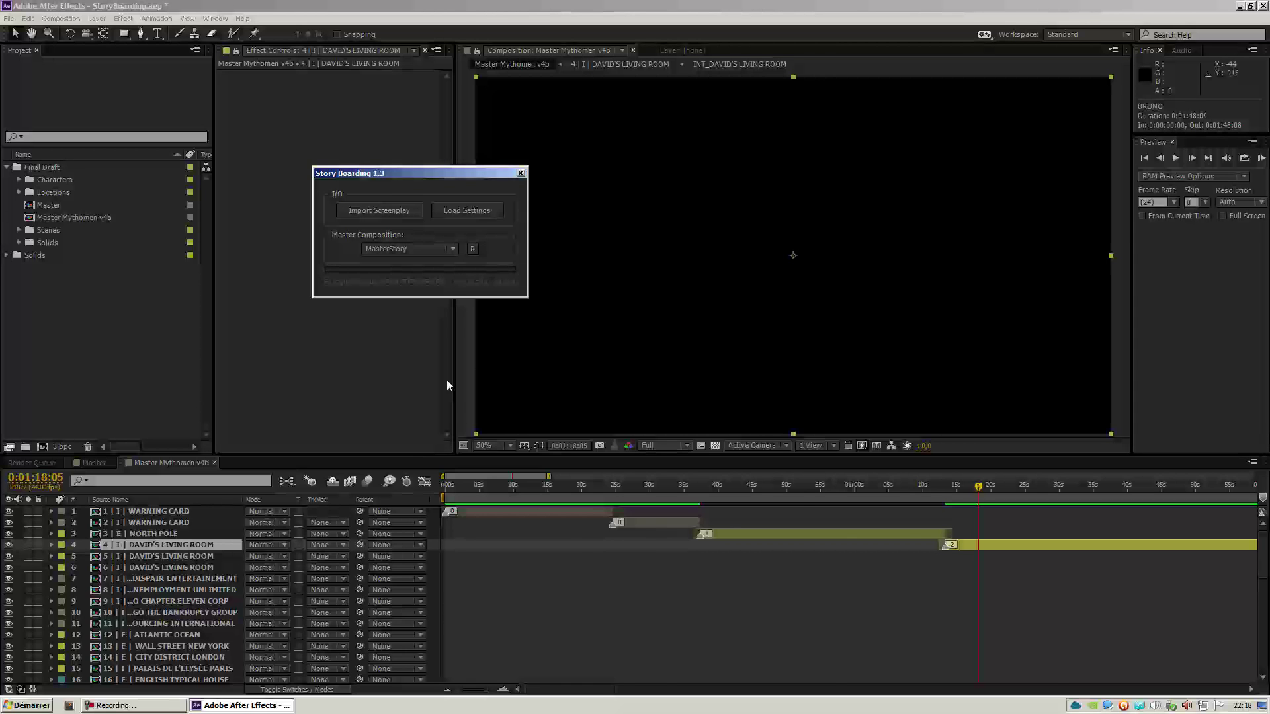
Step: Open Settings.xml from the Script Boarding desktop folder in Notepad++, enlarge the window and highlight the Comp. Margin value
{"action": "key", "text": "super+d"}
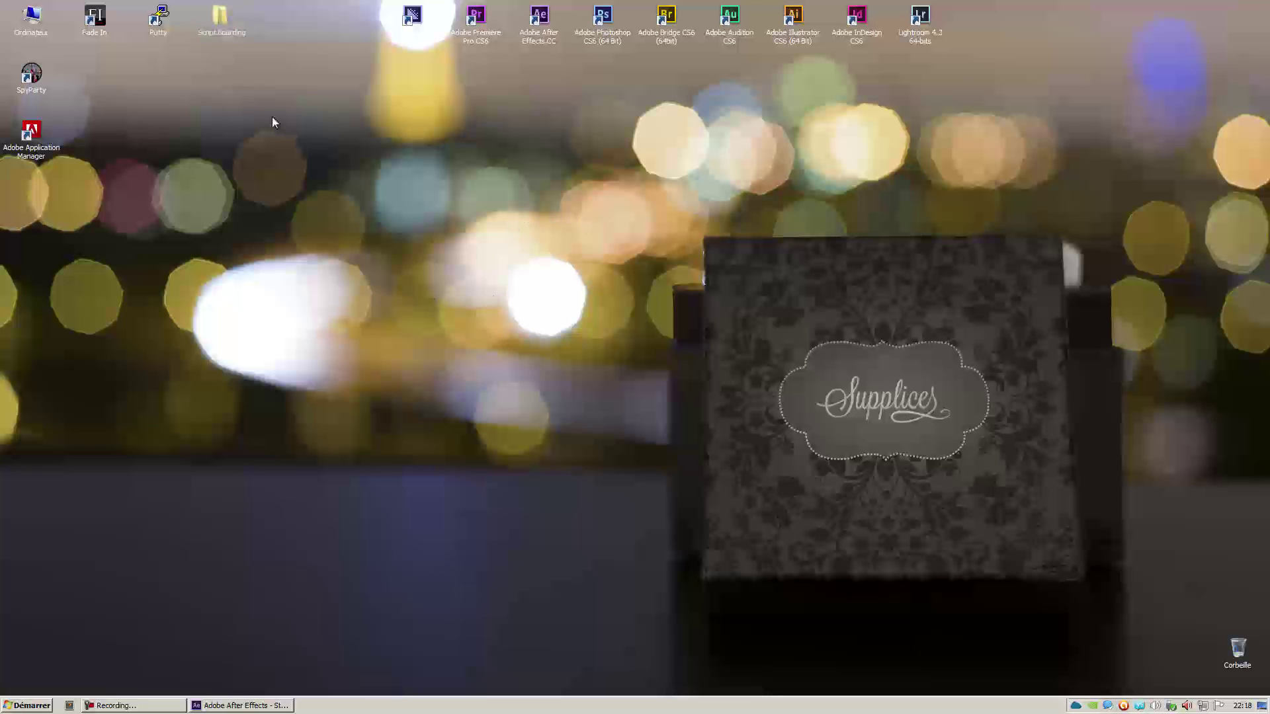
{"action": "double_click", "coordinate": [219, 17]}
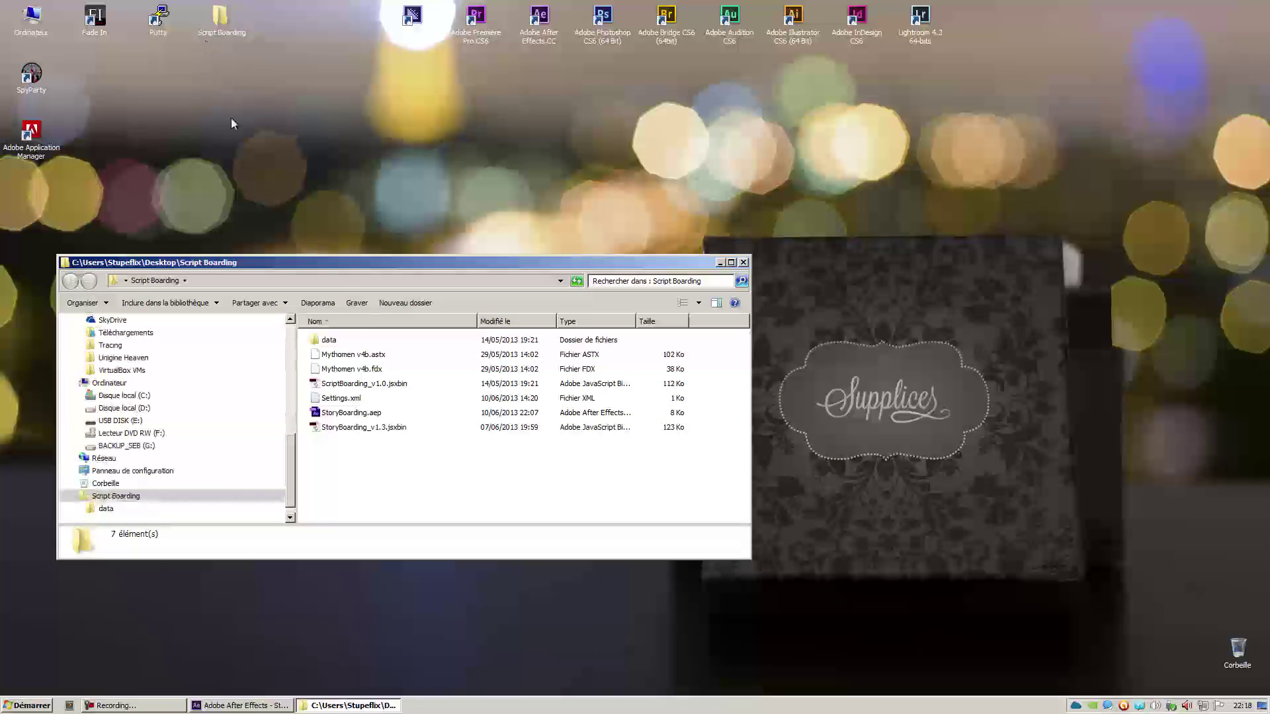
{"action": "left_click", "coordinate": [343, 400]}
{"action": "double_click", "coordinate": [344, 400]}
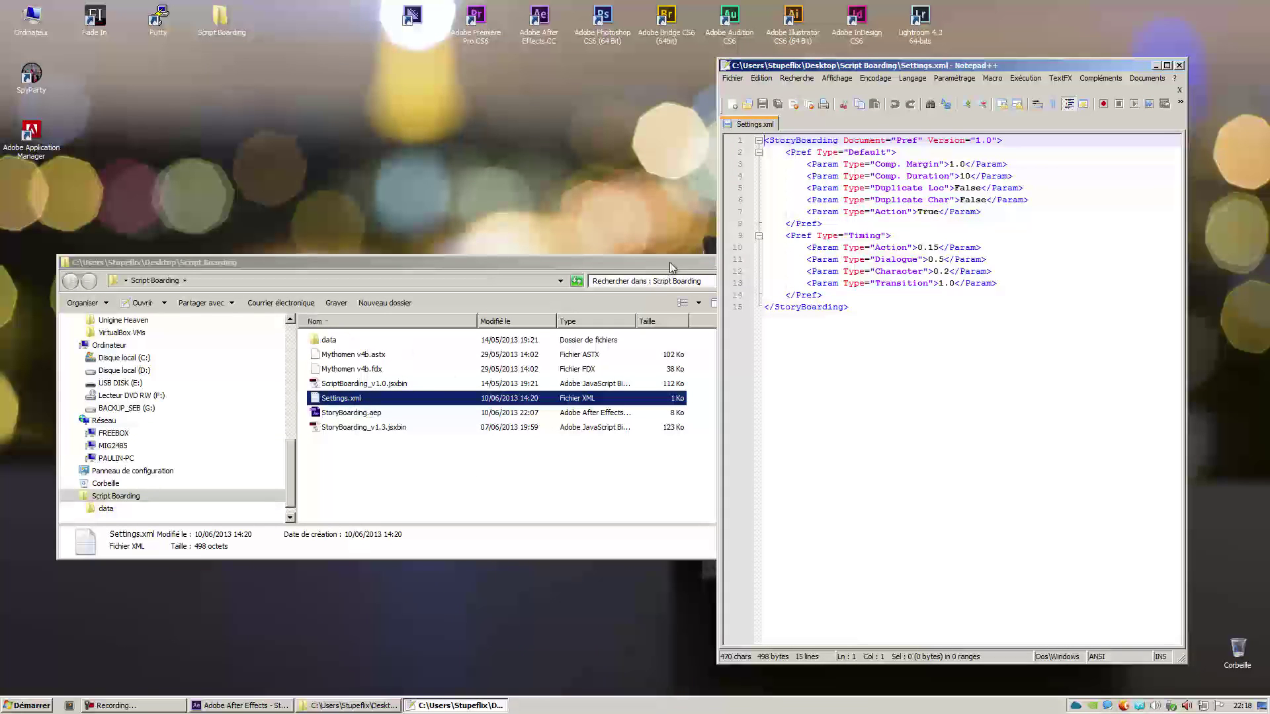
{"action": "left_click_drag", "start_coordinate": [805, 65], "coordinate": [428, 61]}
{"action": "left_click_drag", "start_coordinate": [810, 354], "coordinate": [1102, 346]}
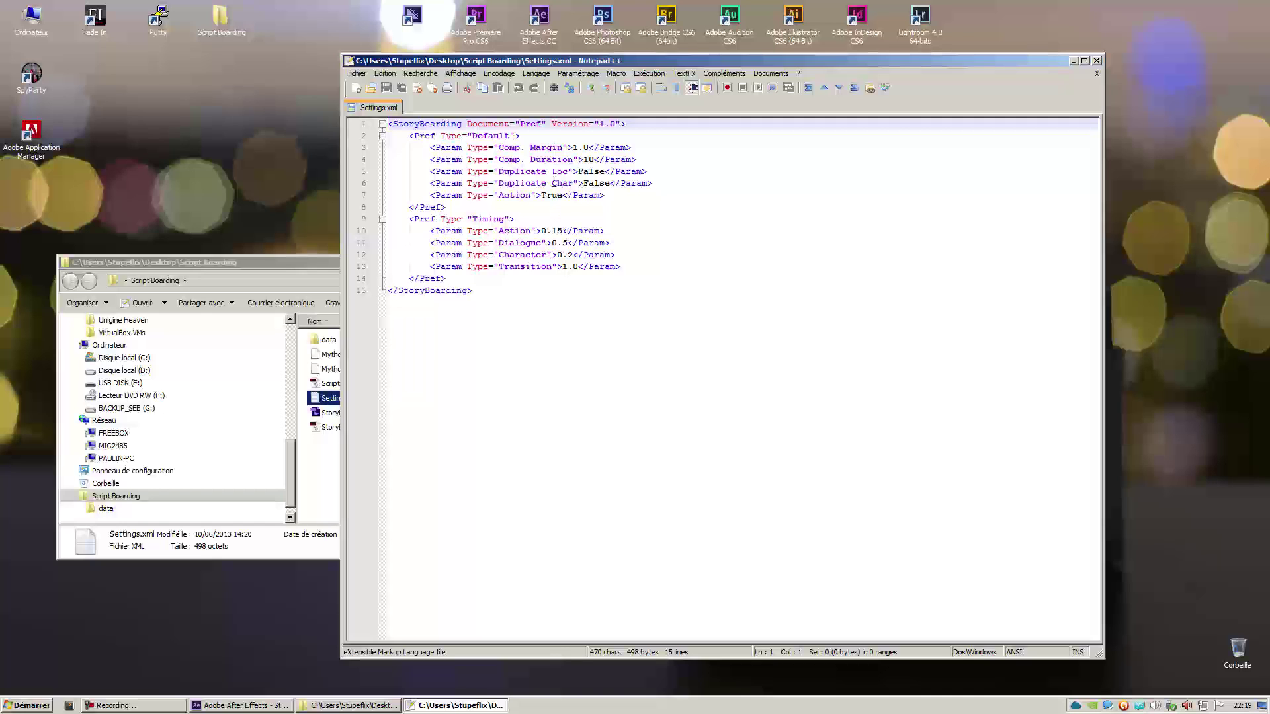
{"action": "left_click_drag", "start_coordinate": [573, 148], "coordinate": [587, 146]}
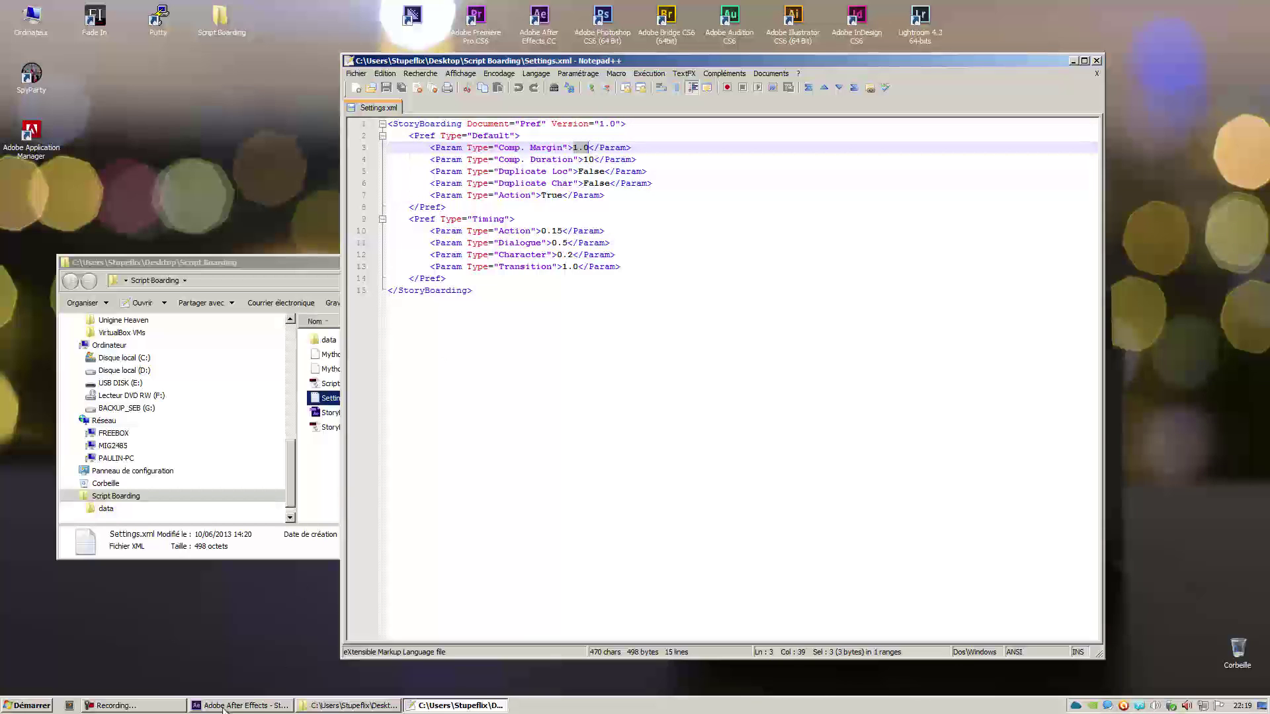
Step: Switch back to After Effects, move the current time to 0:01:13:18 and examine the margin where layers 3 and 4 meet
{"action": "left_click", "coordinate": [254, 708]}
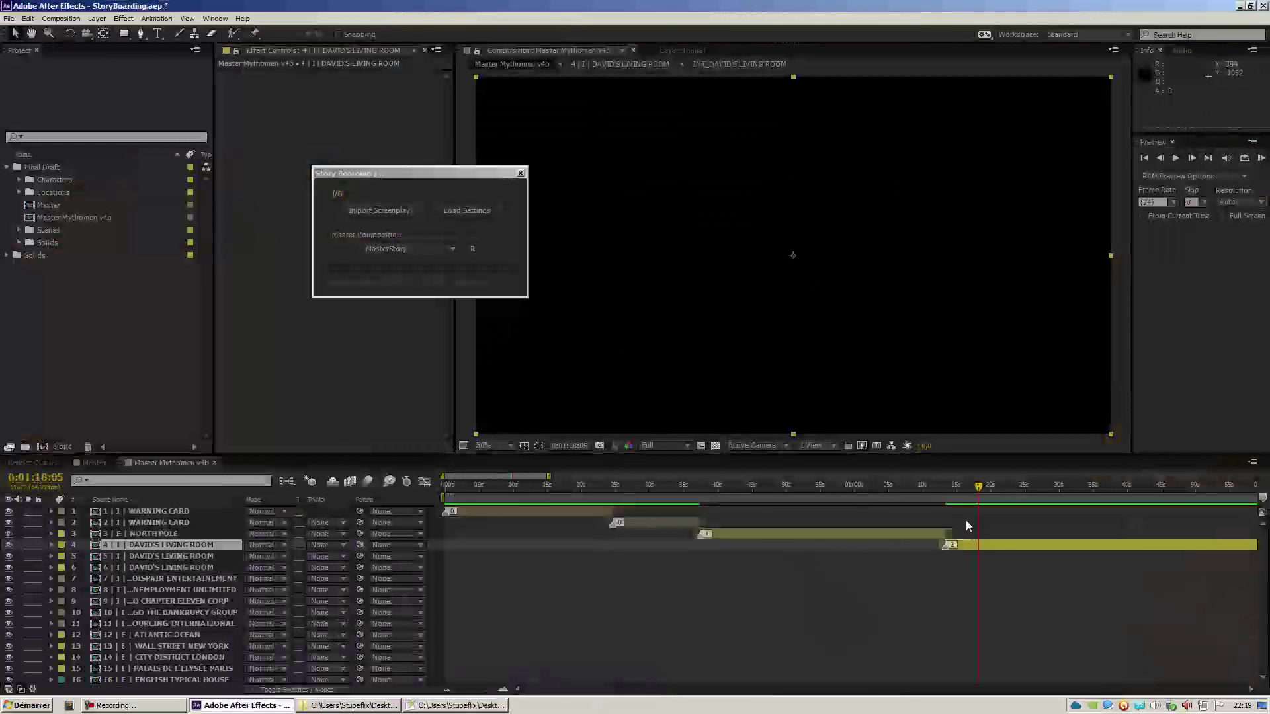
{"action": "left_click", "coordinate": [504, 689]}
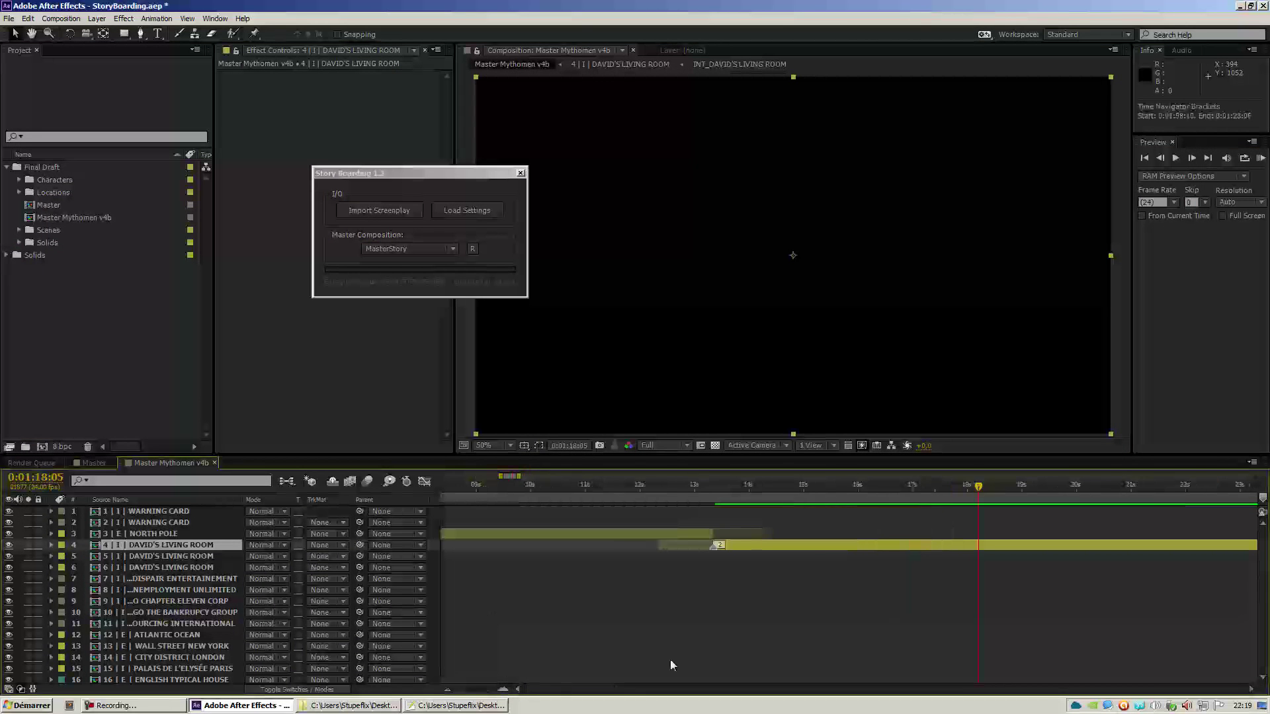
{"action": "left_click_drag", "start_coordinate": [676, 486], "coordinate": [734, 549]}
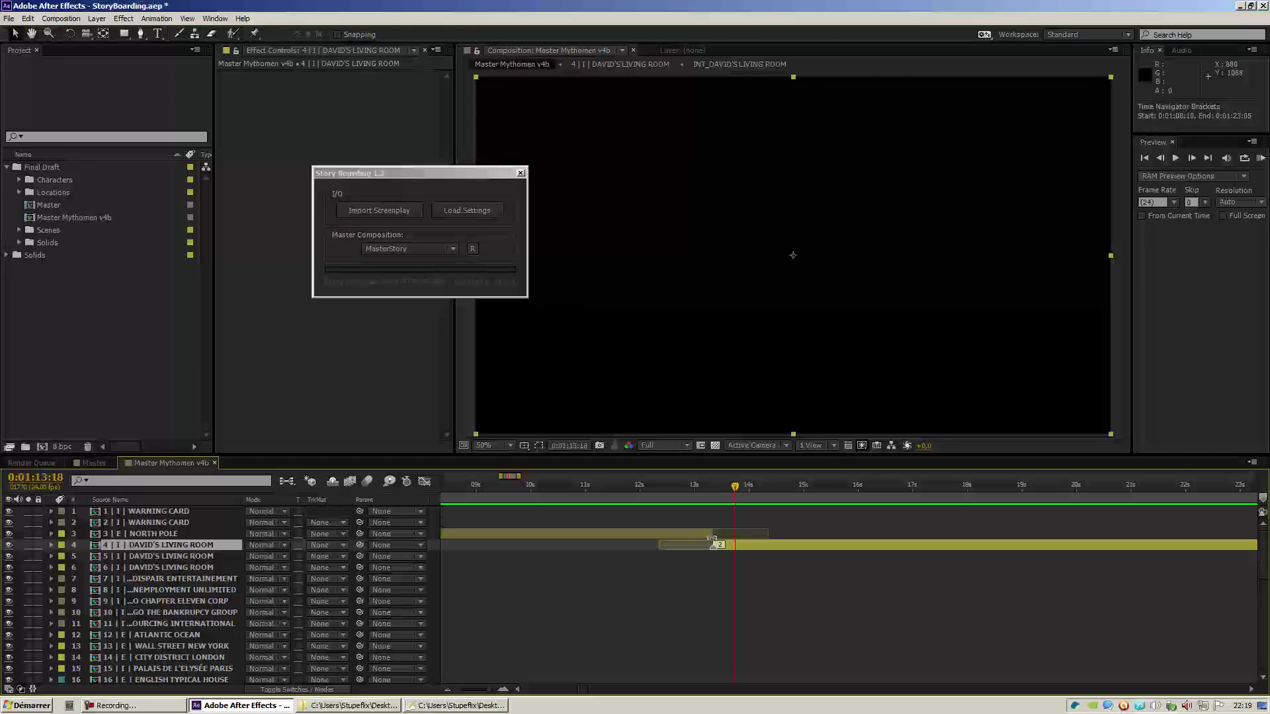
Step: Step the current time back to 0:01:13:04 and examine the overlap between layers 3 and 4 in the Master Mythomen v4b timeline
{"action": "key", "text": "Page_Up"}
{"action": "key", "text": "Page_Up"}
{"action": "key", "text": "Page_Up"}
{"action": "key", "text": "Page_Up"}
{"action": "key", "text": "Page_Up"}
{"action": "key", "text": "Page_Up"}
{"action": "key", "text": "Page_Up"}
{"action": "key", "text": "Page_Up"}
{"action": "key", "text": "Page_Up"}
{"action": "key", "text": "Page_Up"}
{"action": "key", "text": "Page_Up"}
{"action": "key", "text": "Page_Up"}
{"action": "key", "text": "Page_Up"}
{"action": "key", "text": "Page_Up"}
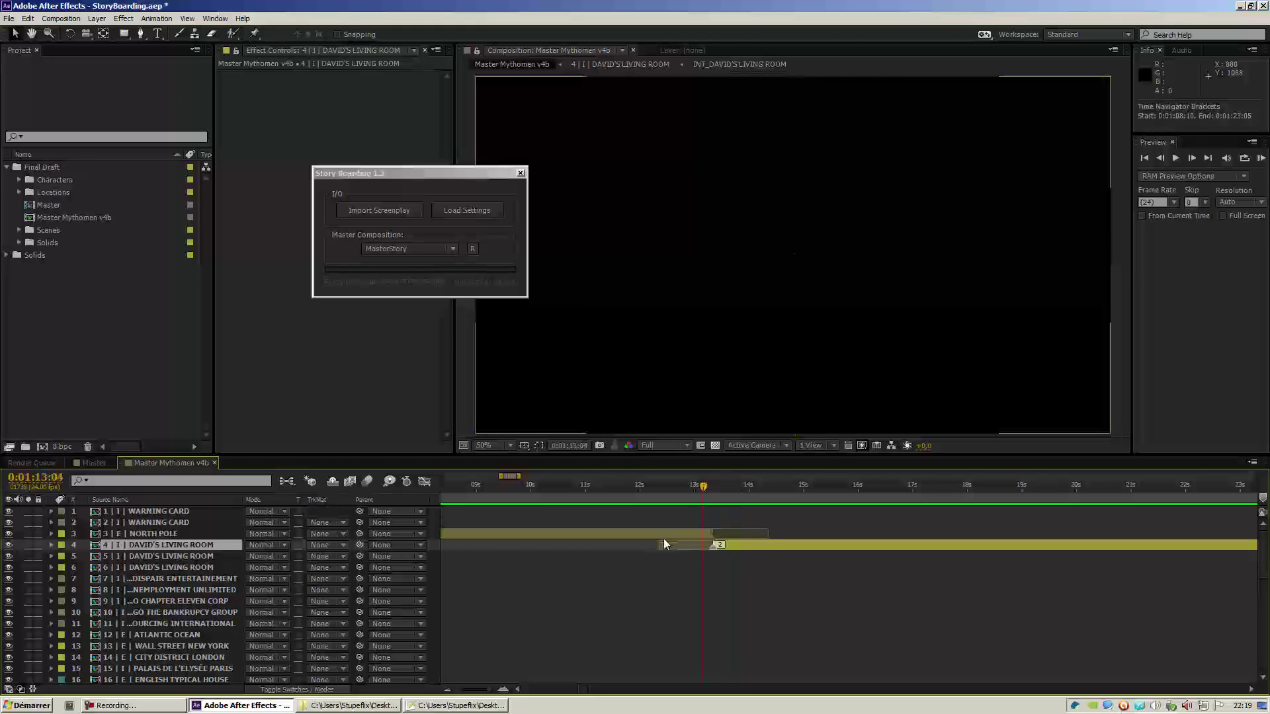
Step: Switch to Settings.xml in Notepad++ and highlight the Comp. Margin and Comp. Duration values
{"action": "left_click", "coordinate": [465, 707]}
{"action": "left_click_drag", "start_coordinate": [590, 147], "coordinate": [572, 149]}
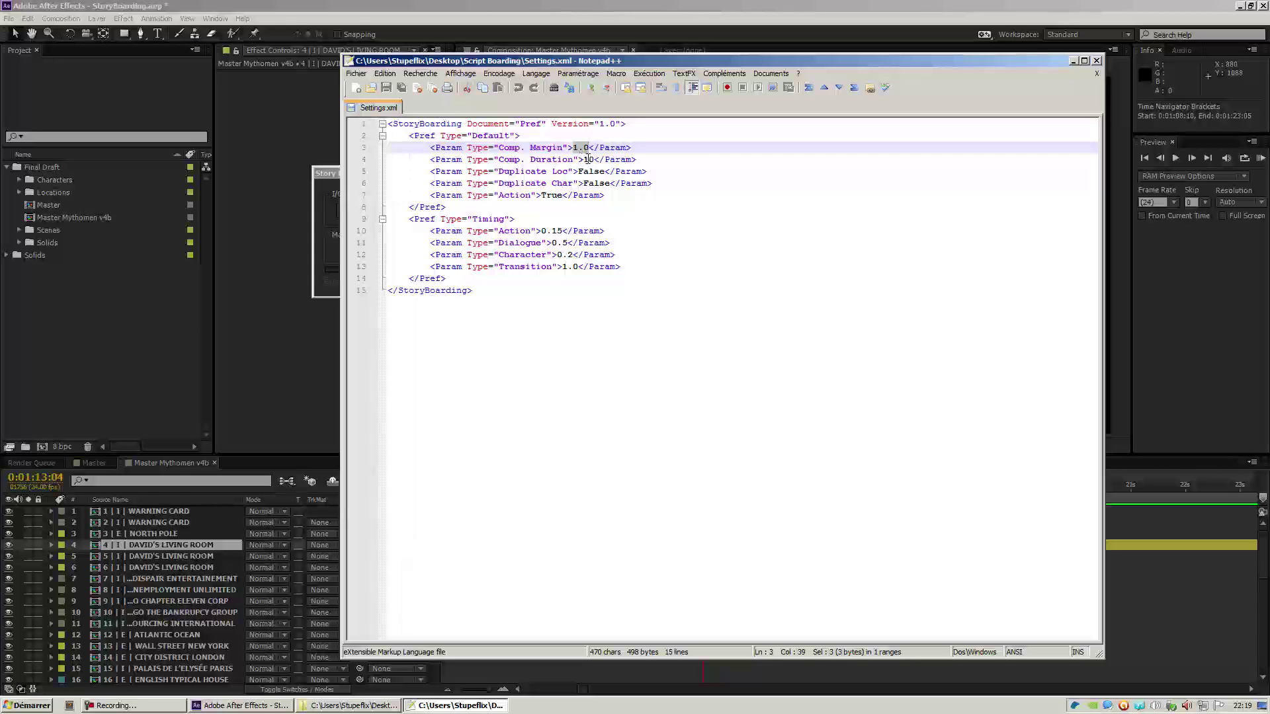
{"action": "left_click", "coordinate": [588, 160]}
{"action": "left_click_drag", "start_coordinate": [587, 160], "coordinate": [593, 160]}
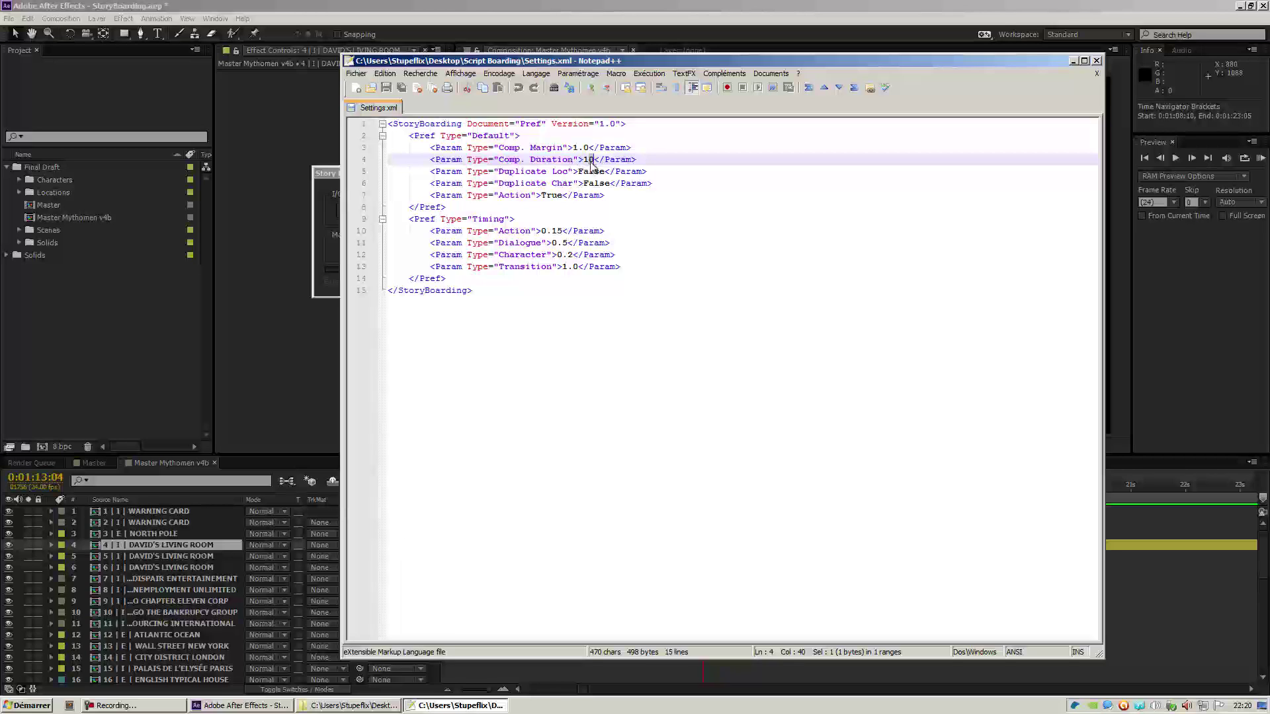
Step: Set both the Duplicate Loc and Duplicate Char parameters to True in Settings.xml
{"action": "left_click", "coordinate": [654, 173]}
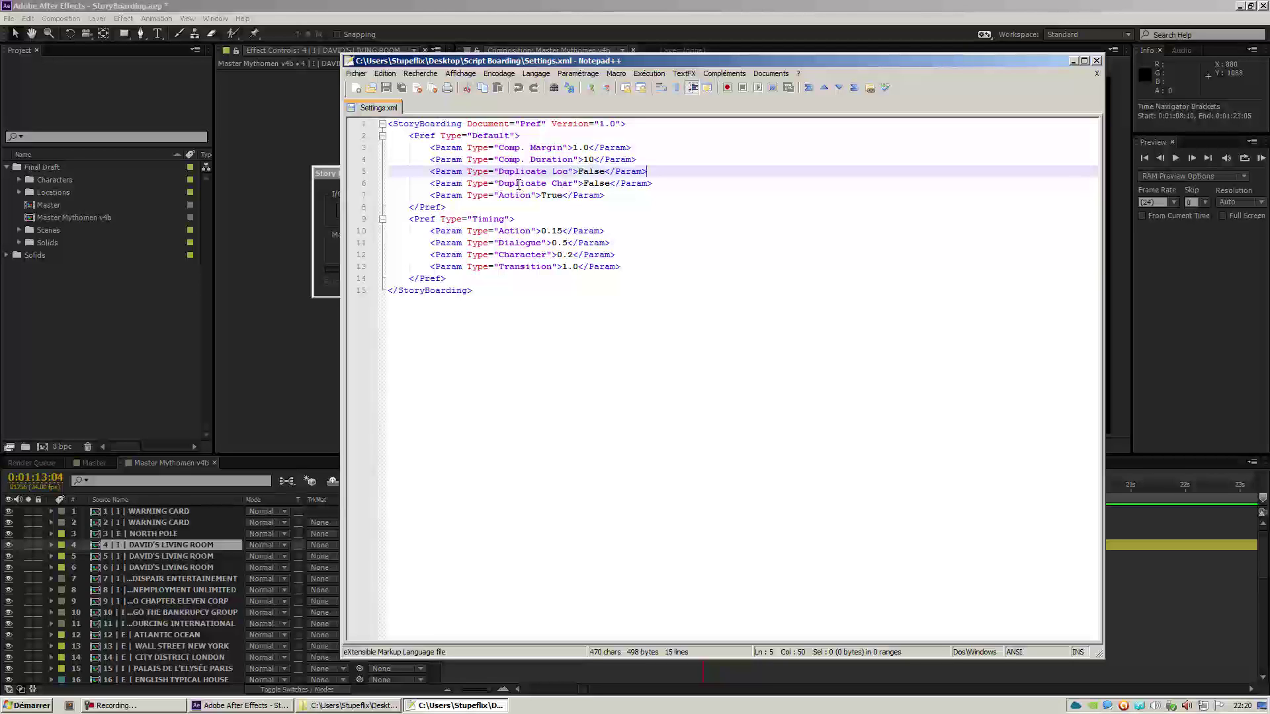
{"action": "double_click", "coordinate": [590, 175]}
{"action": "type", "text": "True"}
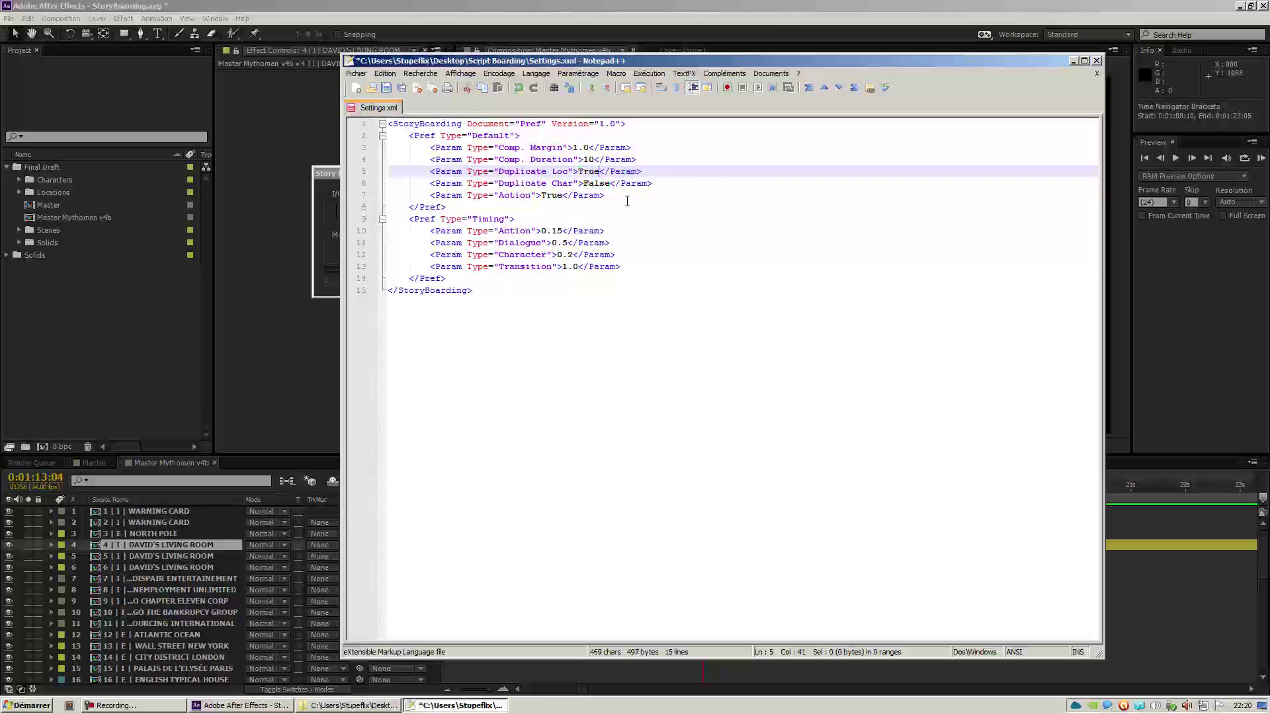
{"action": "double_click", "coordinate": [594, 184]}
{"action": "type", "text": "True"}
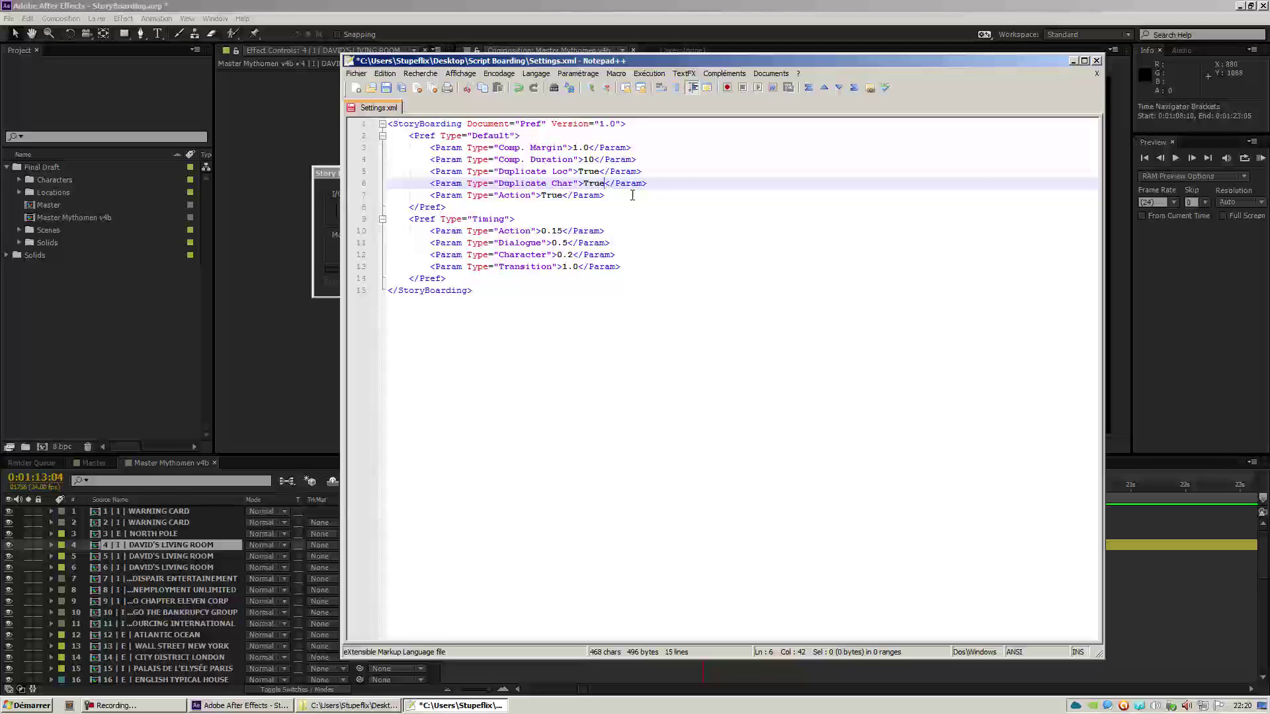
{"action": "left_click", "coordinate": [637, 183]}
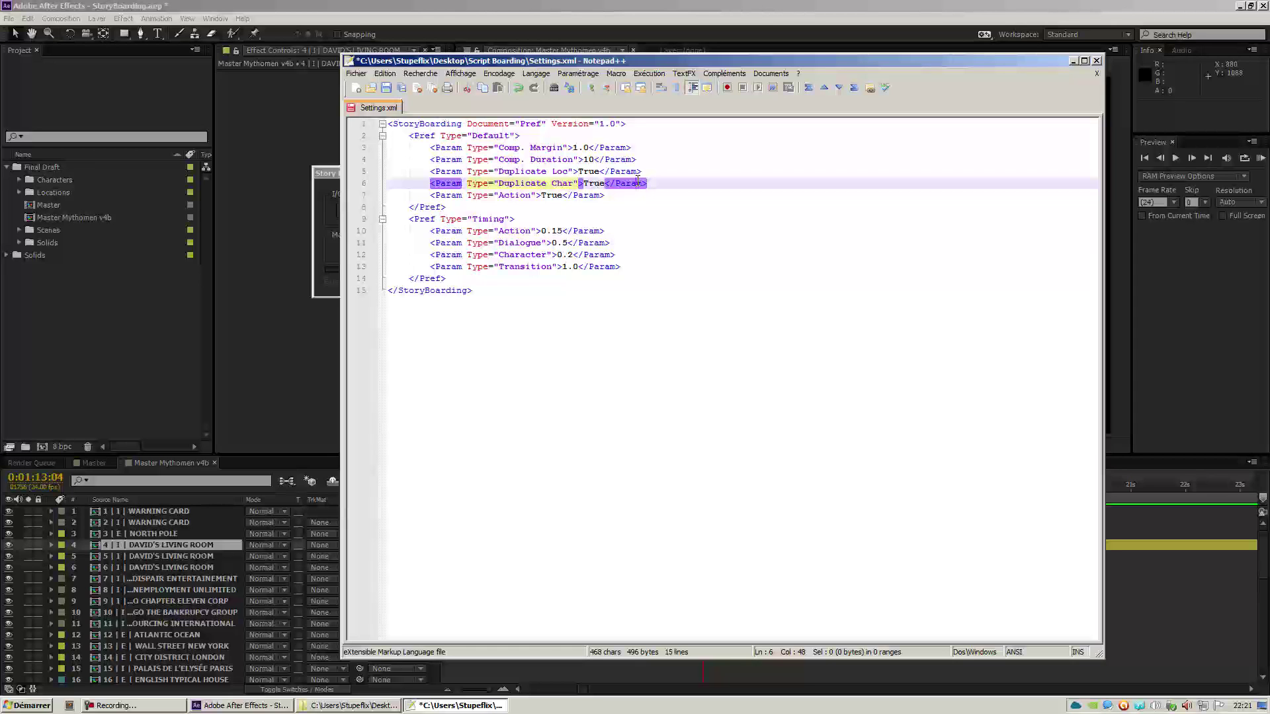
Step: Switch to After Effects, expand the Characters folder inside Final Draft to review its compositions, and return to Settings.xml in Notepad++
{"action": "left_click", "coordinate": [66, 182]}
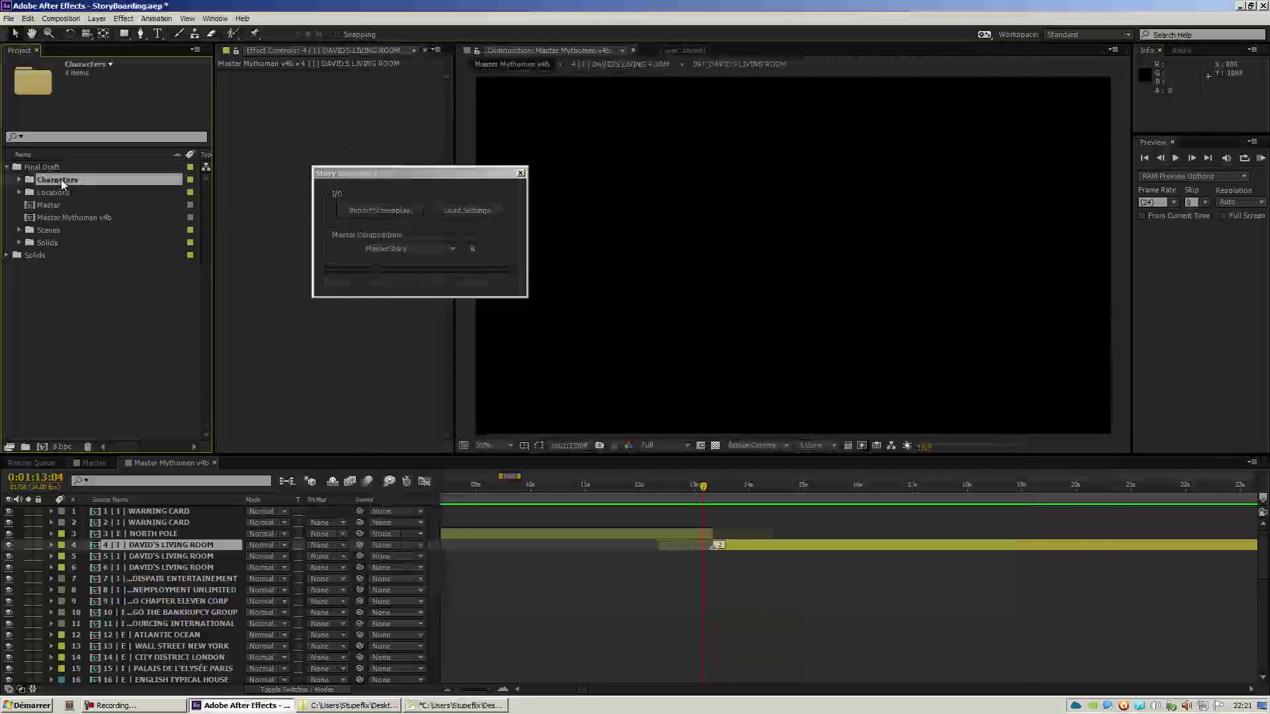
{"action": "double_click", "coordinate": [61, 180]}
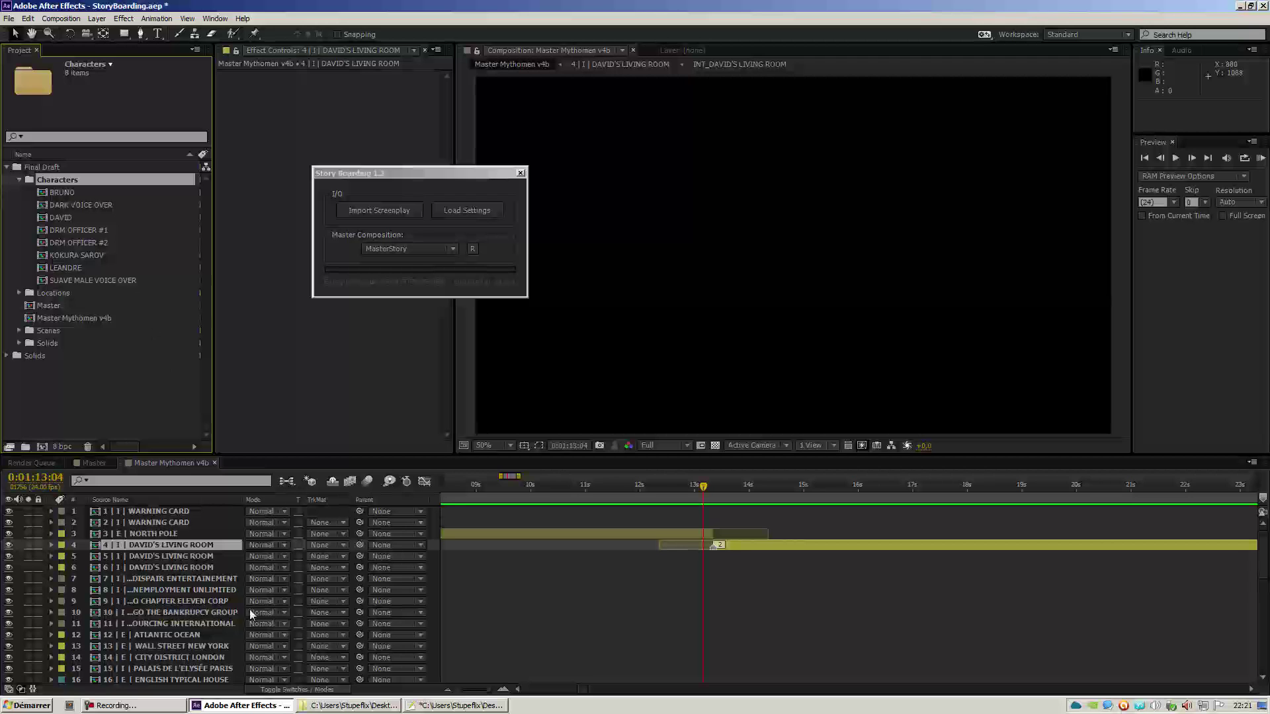
{"action": "left_click", "coordinate": [457, 705]}
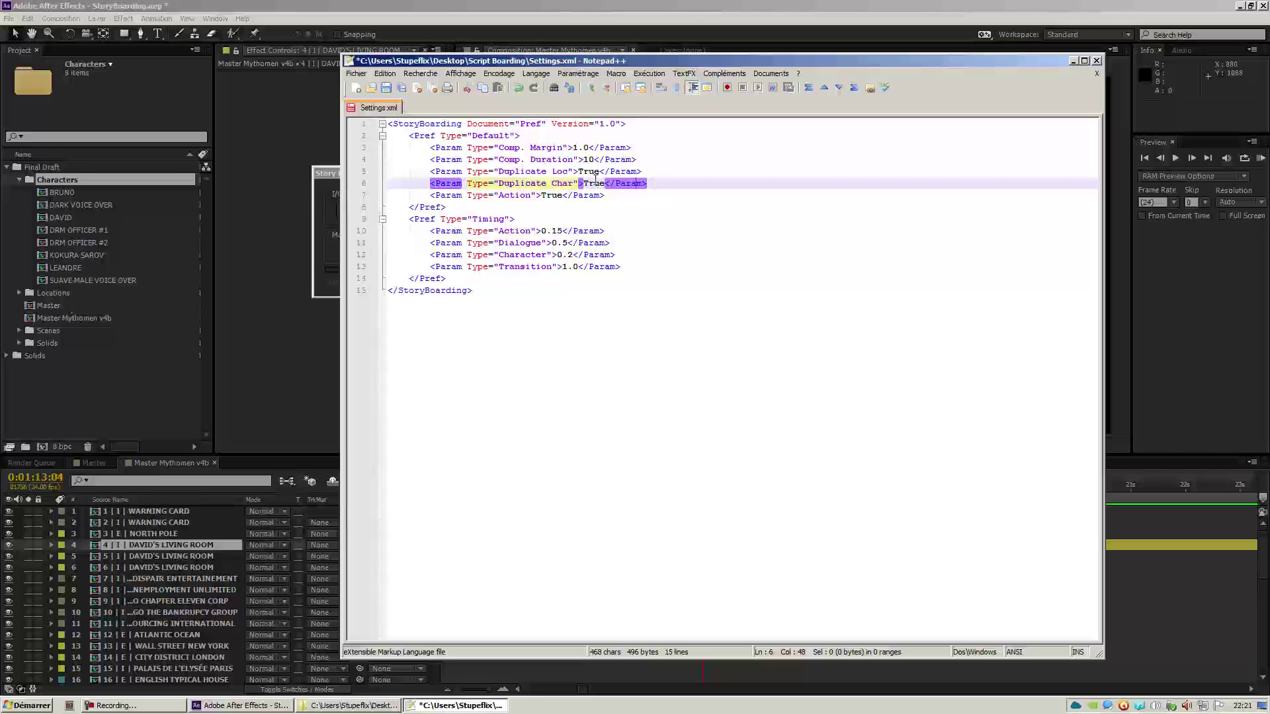
Step: Mark the default Action parameter in Settings.xml, switch to After Effects, open scene 4 and examine its Actions layer
{"action": "left_click", "coordinate": [551, 195]}
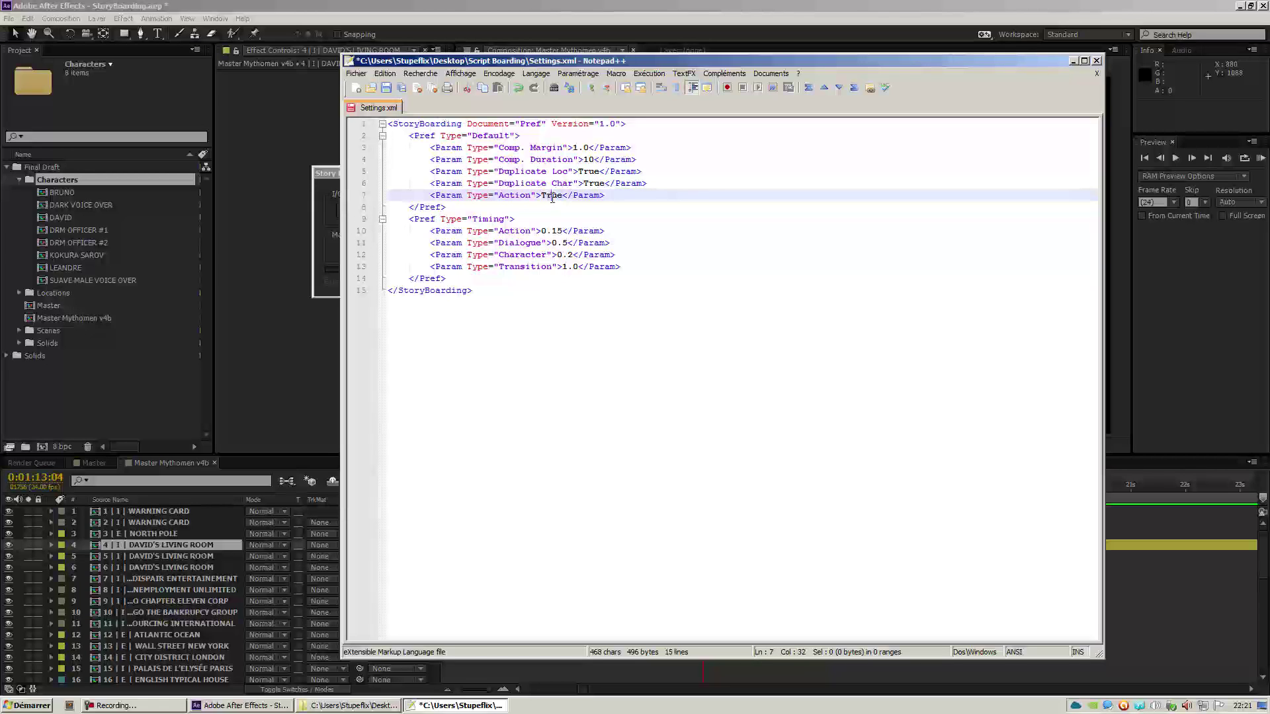
{"action": "double_click", "coordinate": [169, 544]}
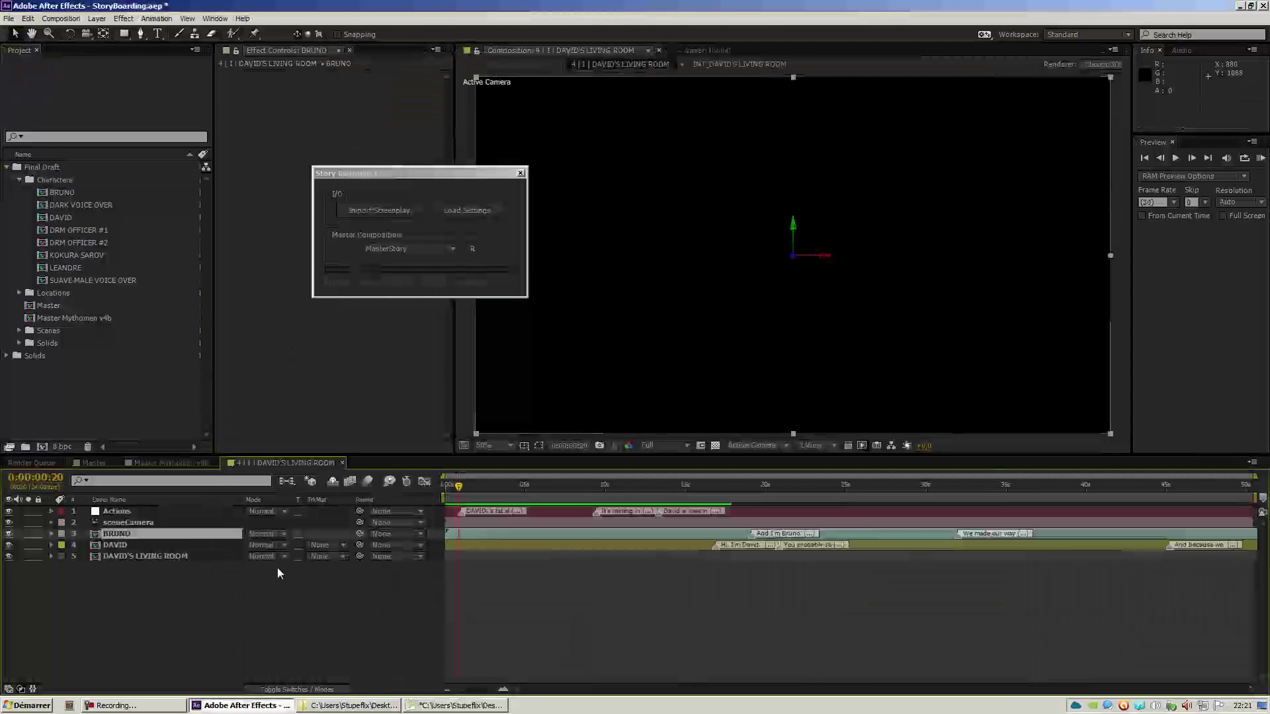
{"action": "left_click", "coordinate": [130, 510]}
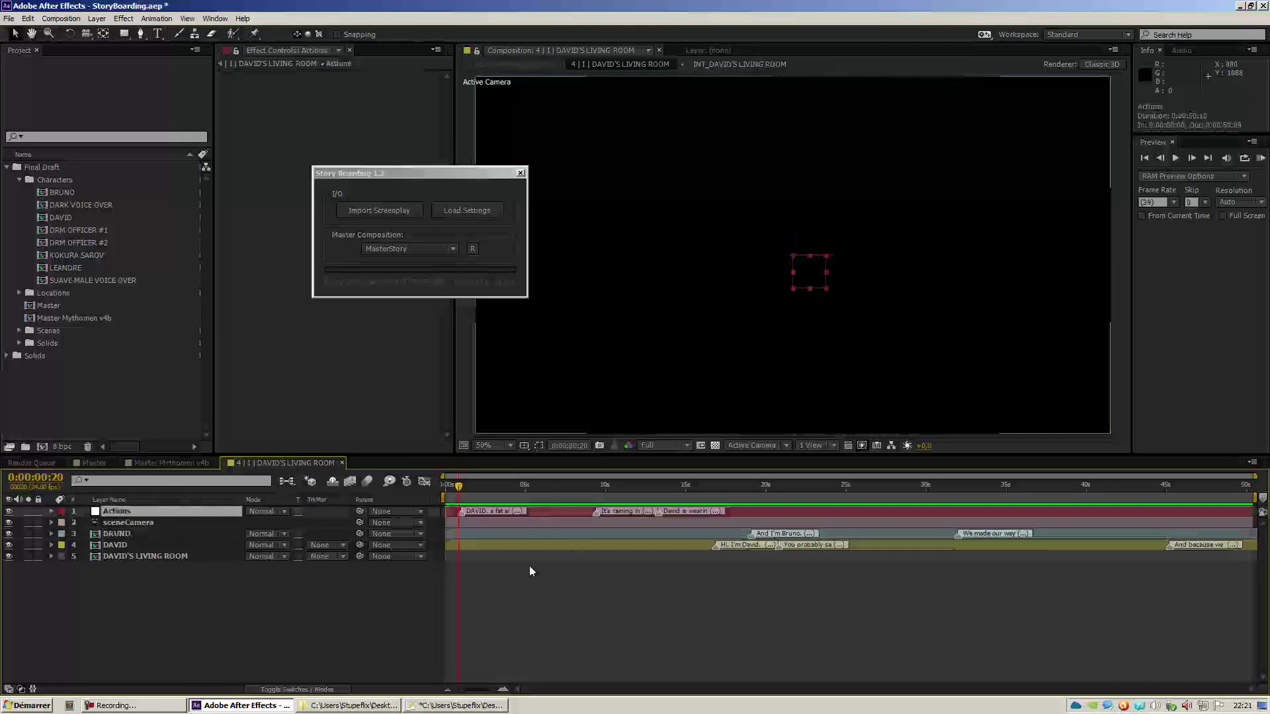
Step: Return to Settings.xml in Notepad++ and examine the Timing parameters from Action to Transition
{"action": "left_click", "coordinate": [456, 705]}
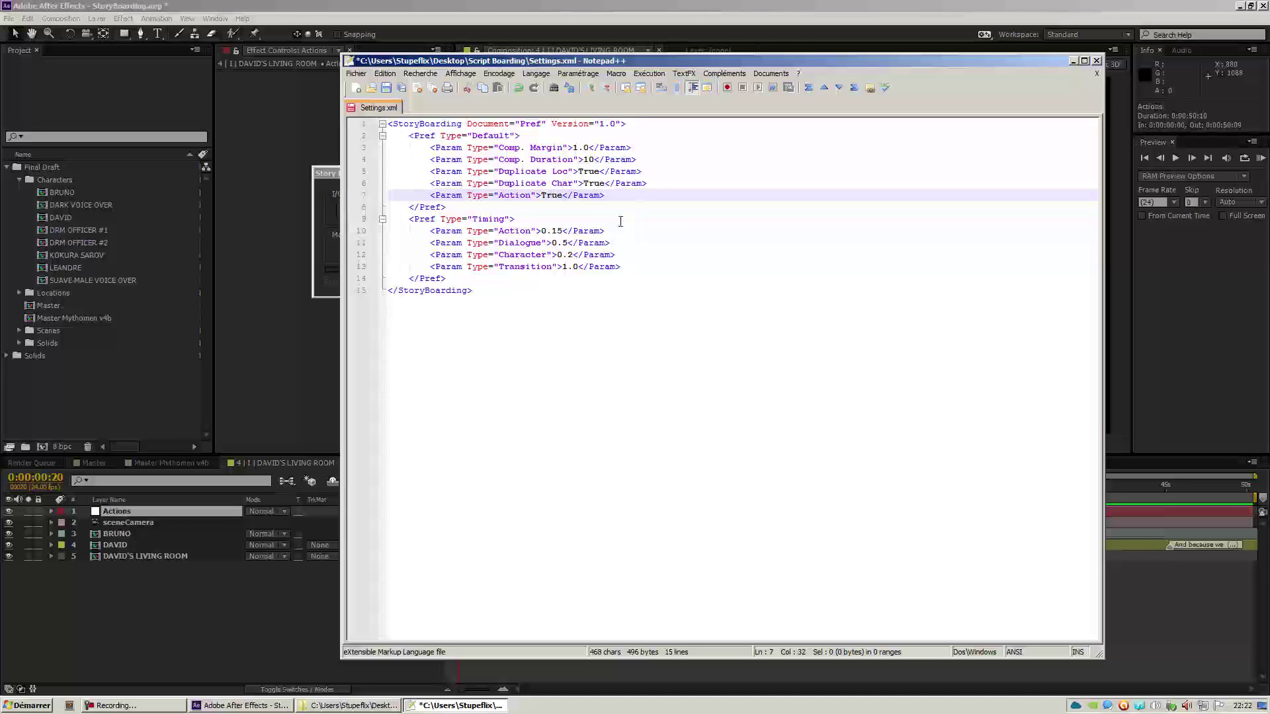
{"action": "left_click", "coordinate": [563, 231]}
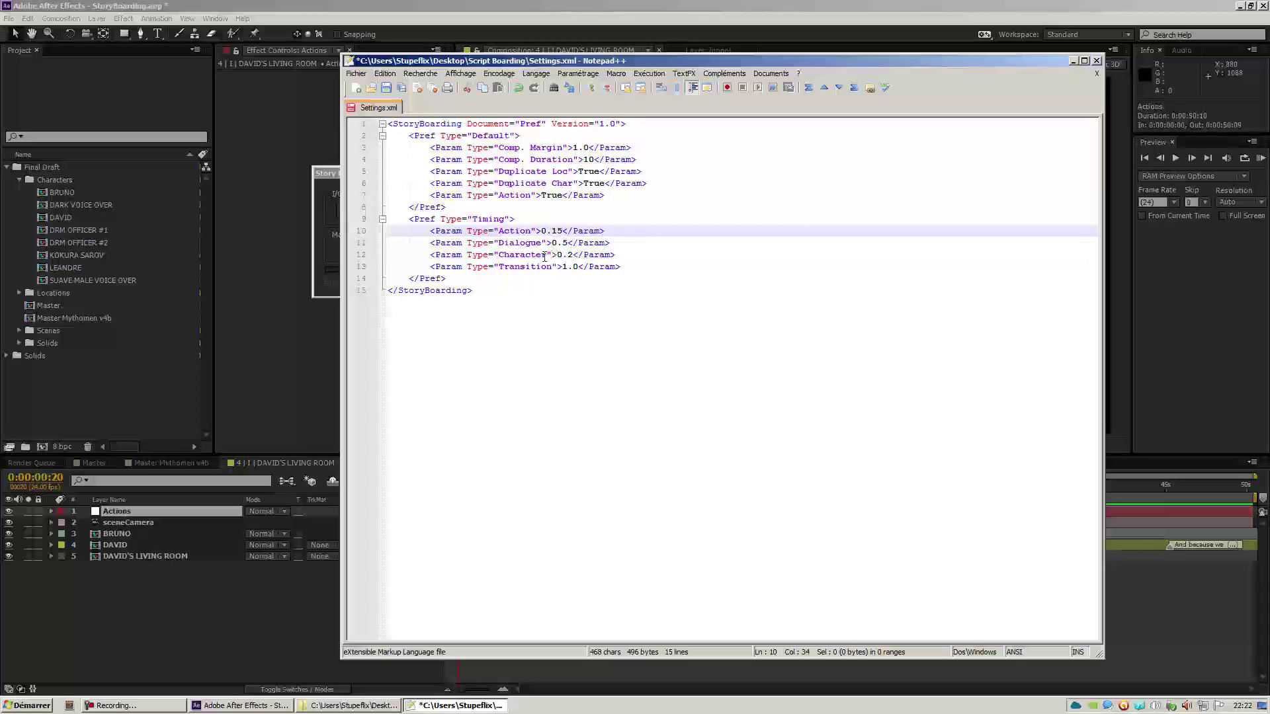
{"action": "left_click_drag", "start_coordinate": [562, 267], "coordinate": [577, 266]}
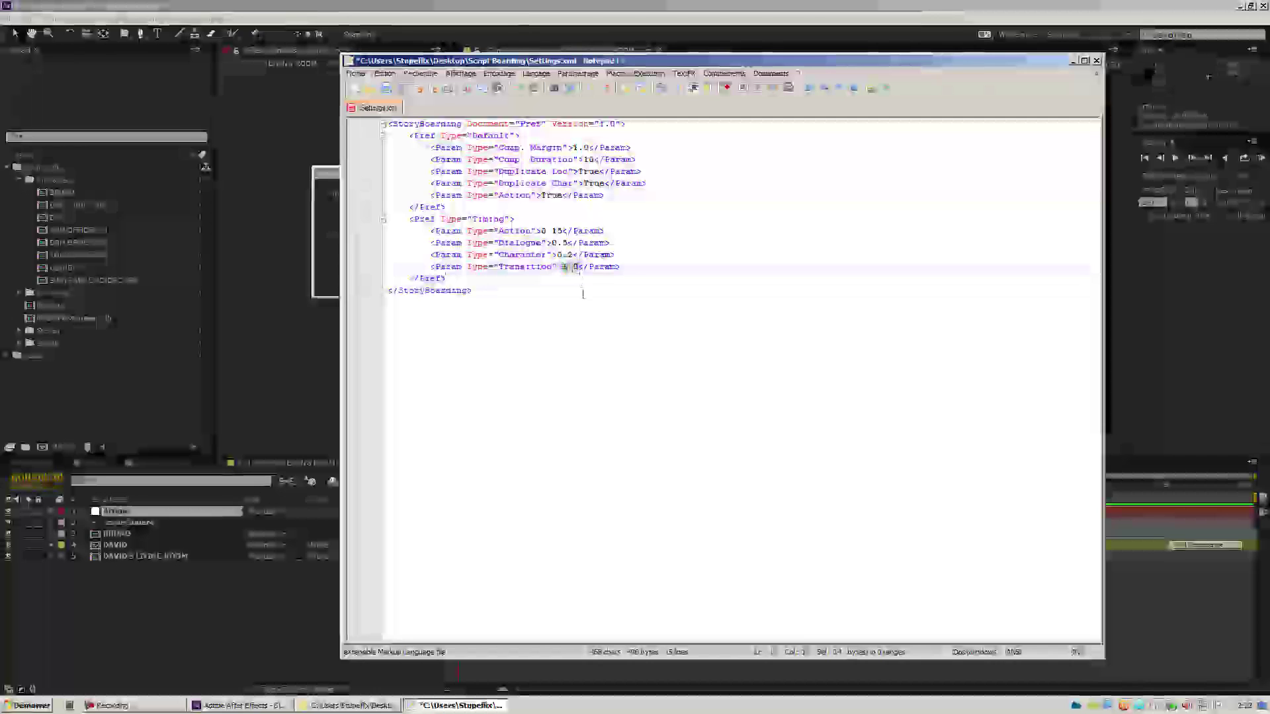
{"action": "left_click", "coordinate": [583, 294]}
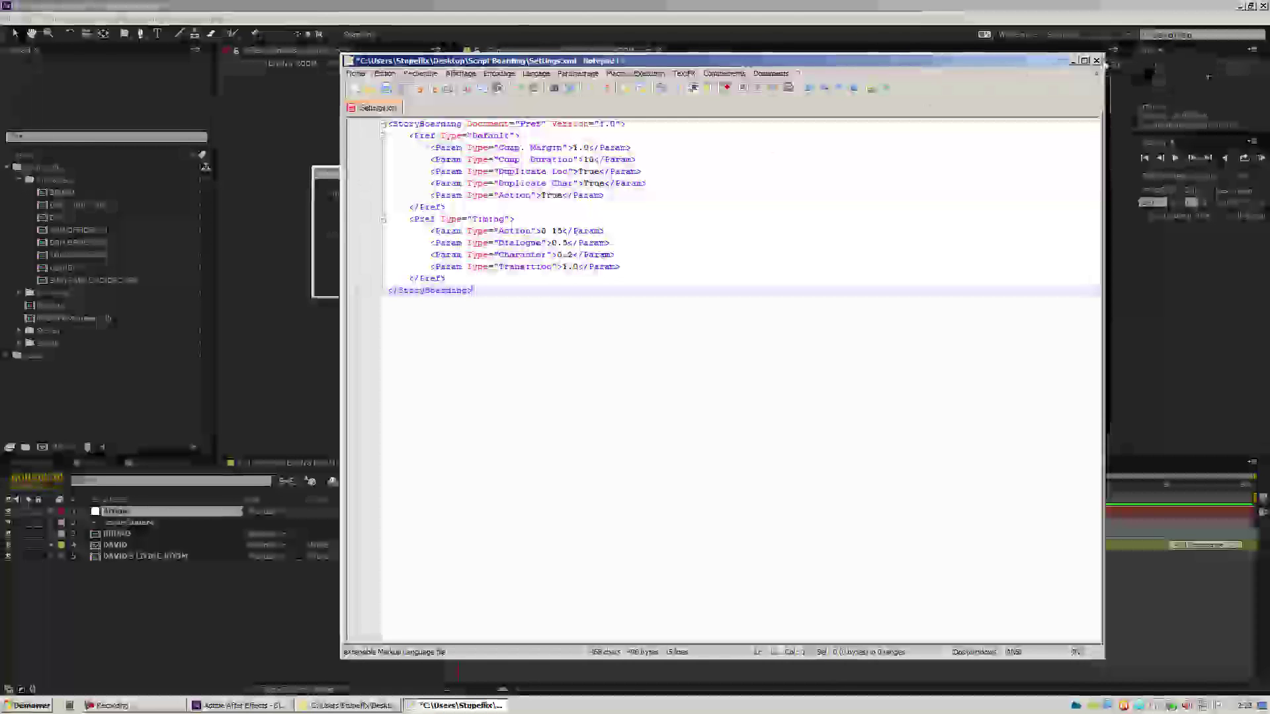
Step: Save Settings.xml and close Notepad++
{"action": "left_click", "coordinate": [665, 231]}
{"action": "key", "text": "ctrl+s"}
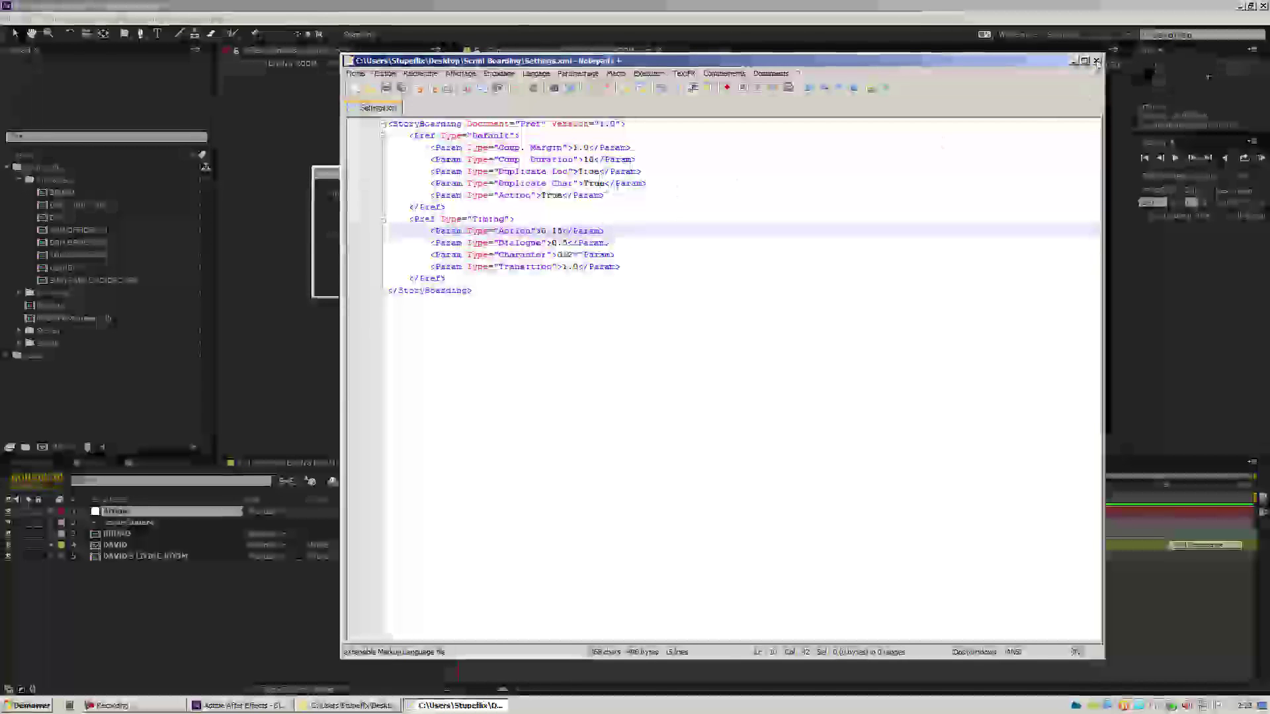
{"action": "key", "text": "alt+F4"}
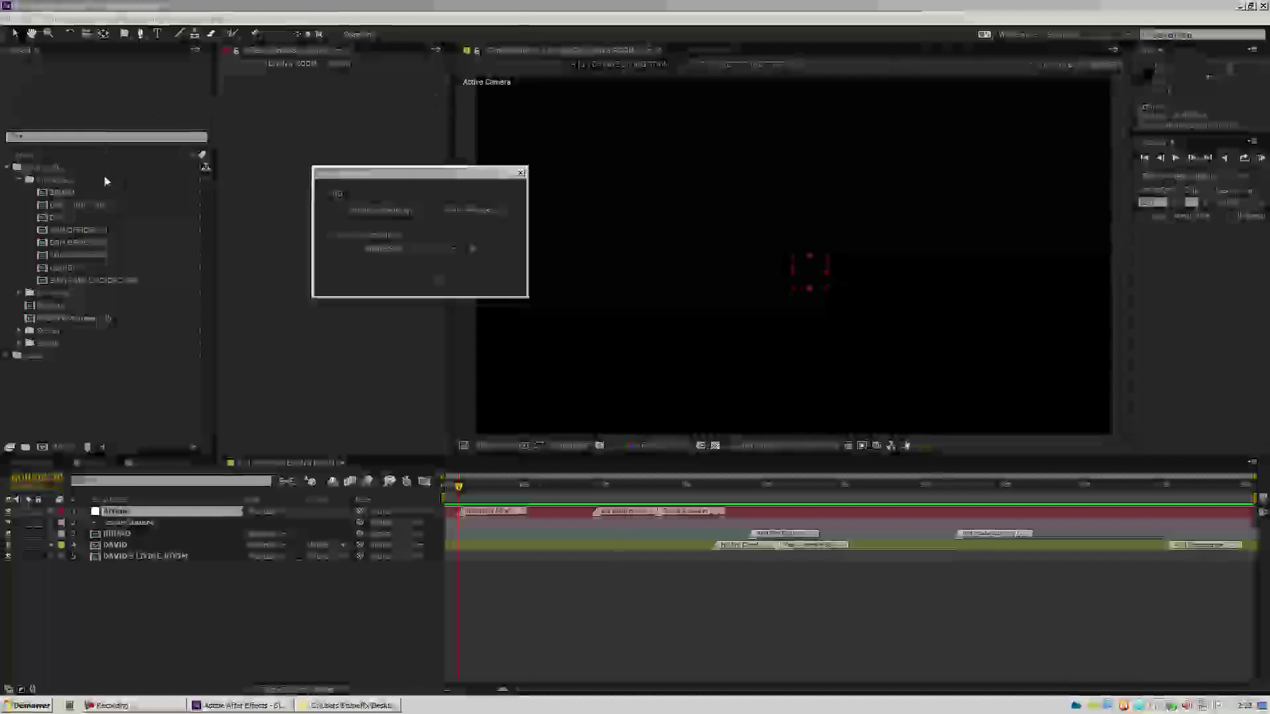
Step: Collapse the Final Draft folder and create a new top-level folder in the After Effects project
{"action": "left_click", "coordinate": [25, 168]}
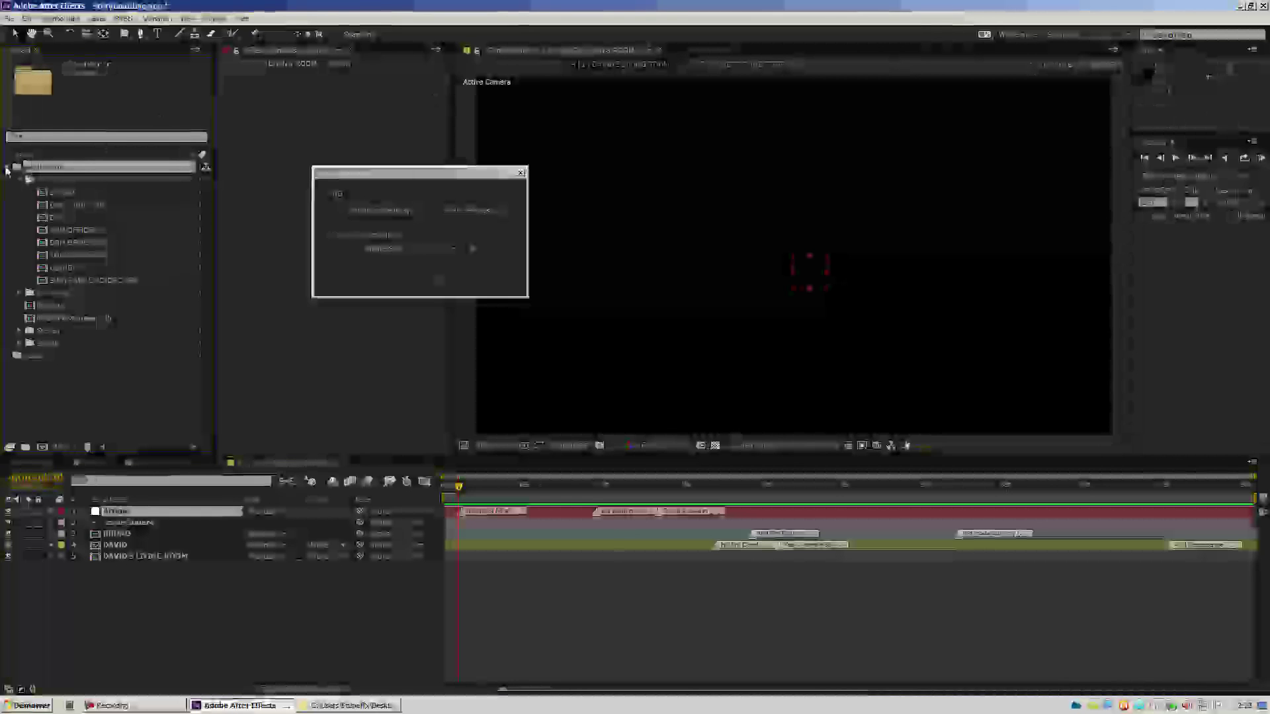
{"action": "left_click", "coordinate": [7, 167]}
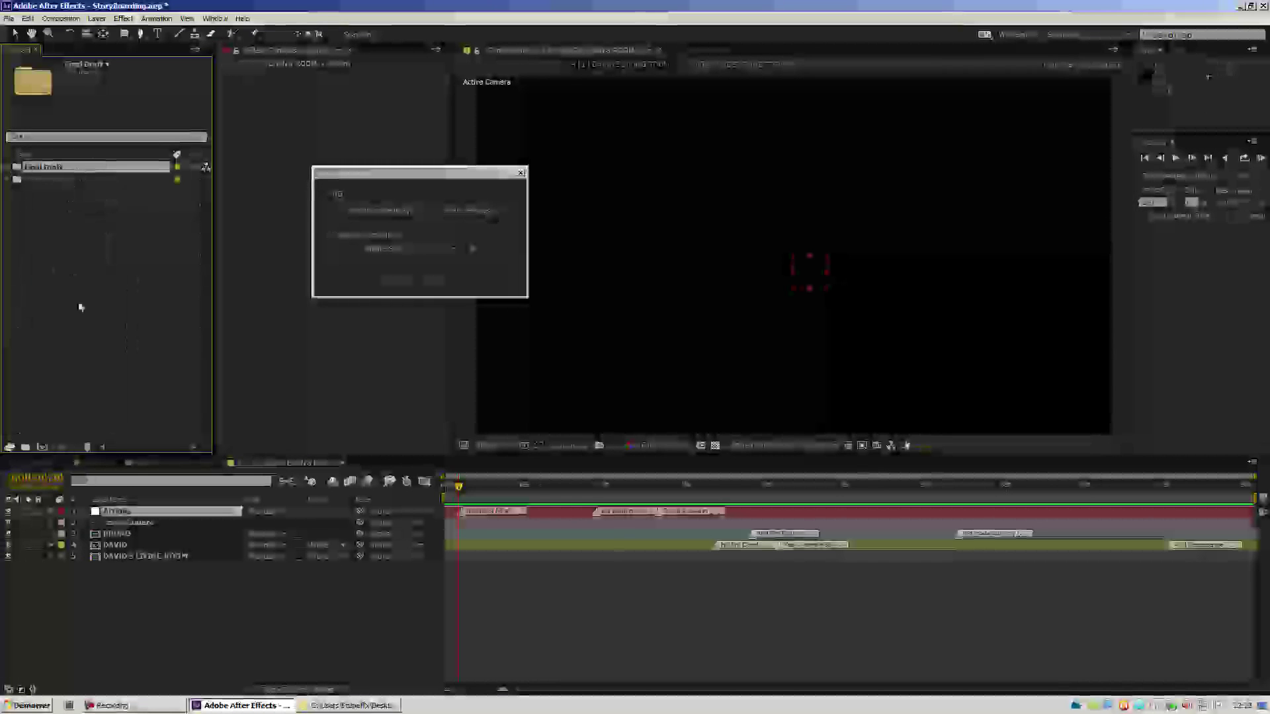
{"action": "left_click", "coordinate": [26, 447]}
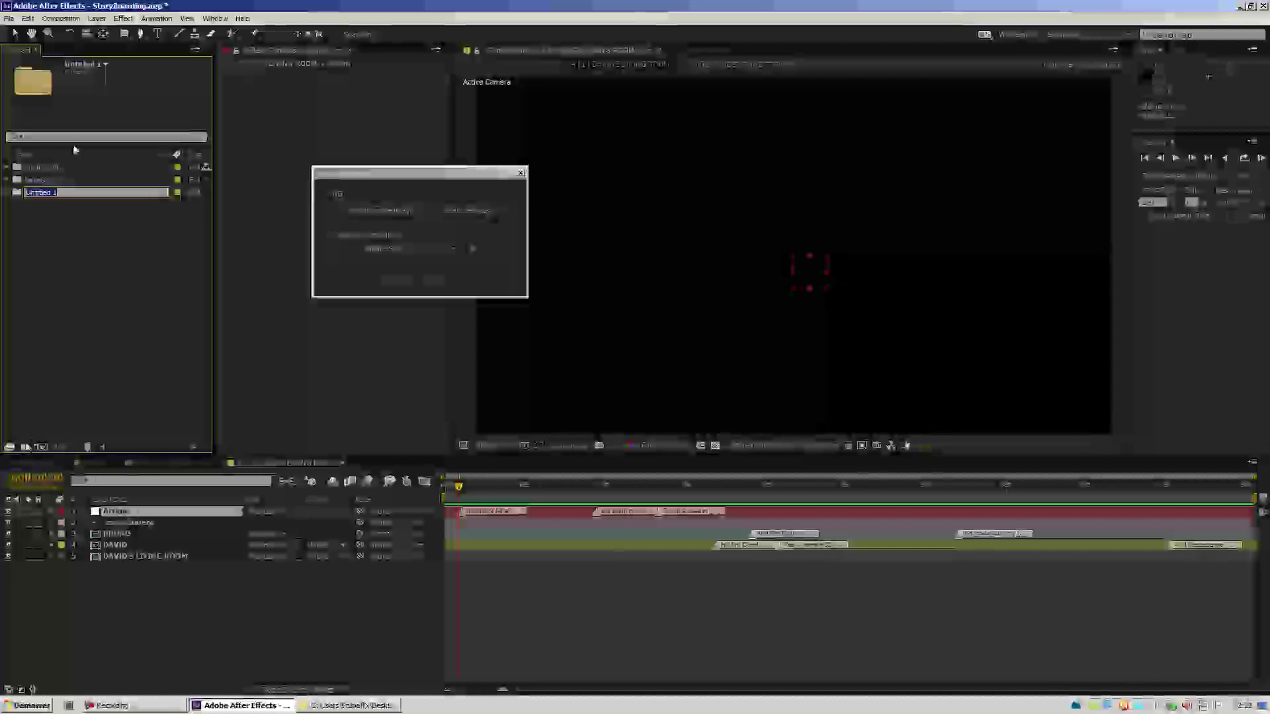
Step: Delete the top-level Solids folder from the project and confirm the deletion
{"action": "left_click", "coordinate": [44, 183]}
{"action": "key", "text": "Delete"}
{"action": "key", "text": "Return"}
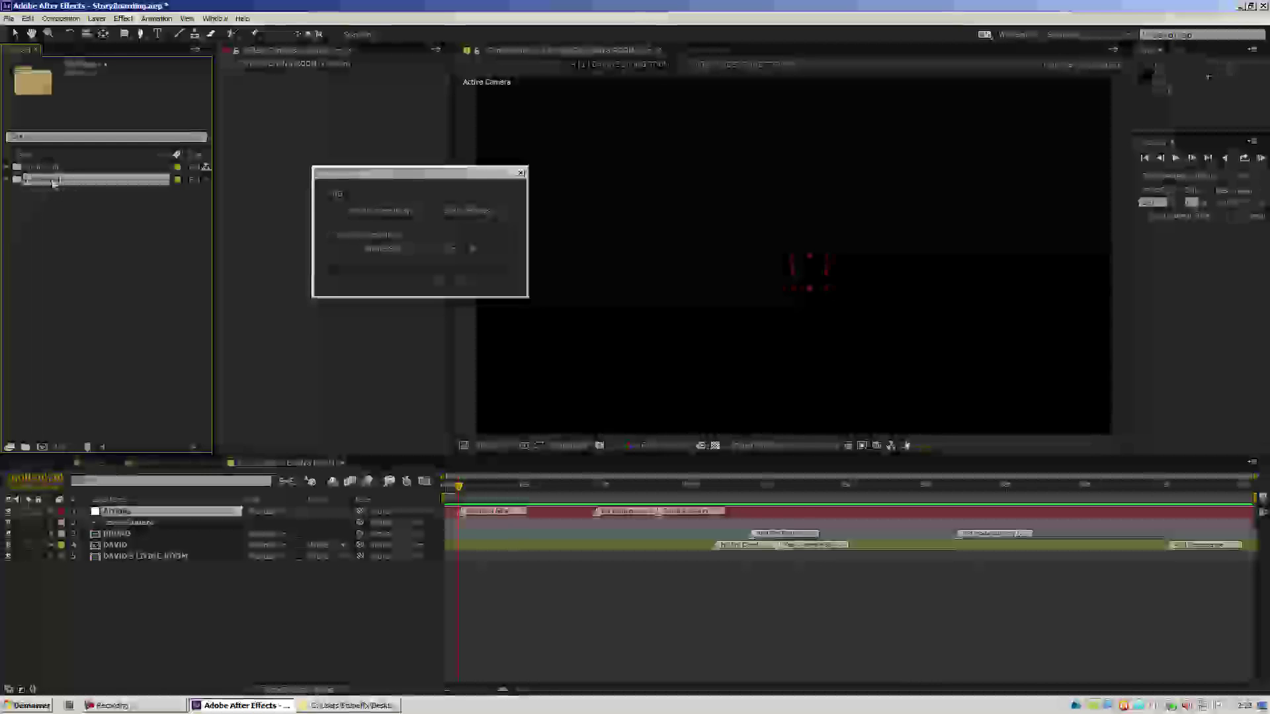
Step: Rename the newly created project folder
{"action": "left_click", "coordinate": [67, 184]}
{"action": "key", "text": "Return"}
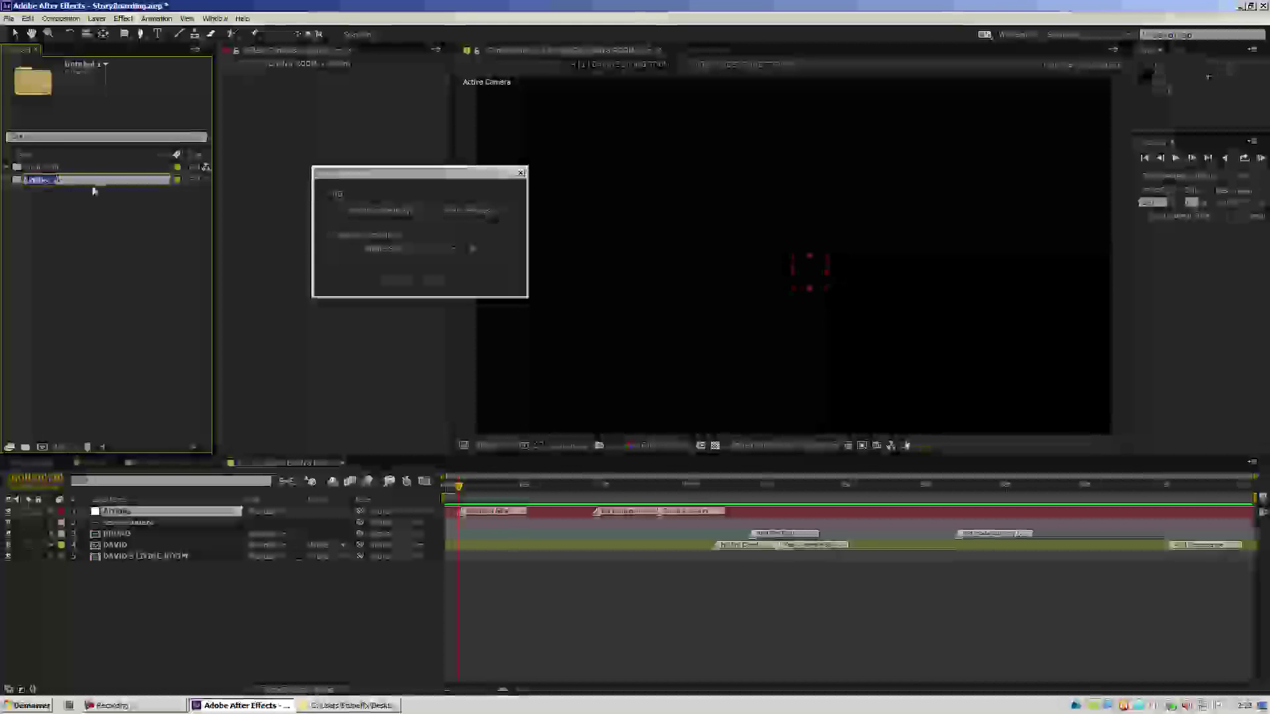
{"action": "type", "text": "F"}
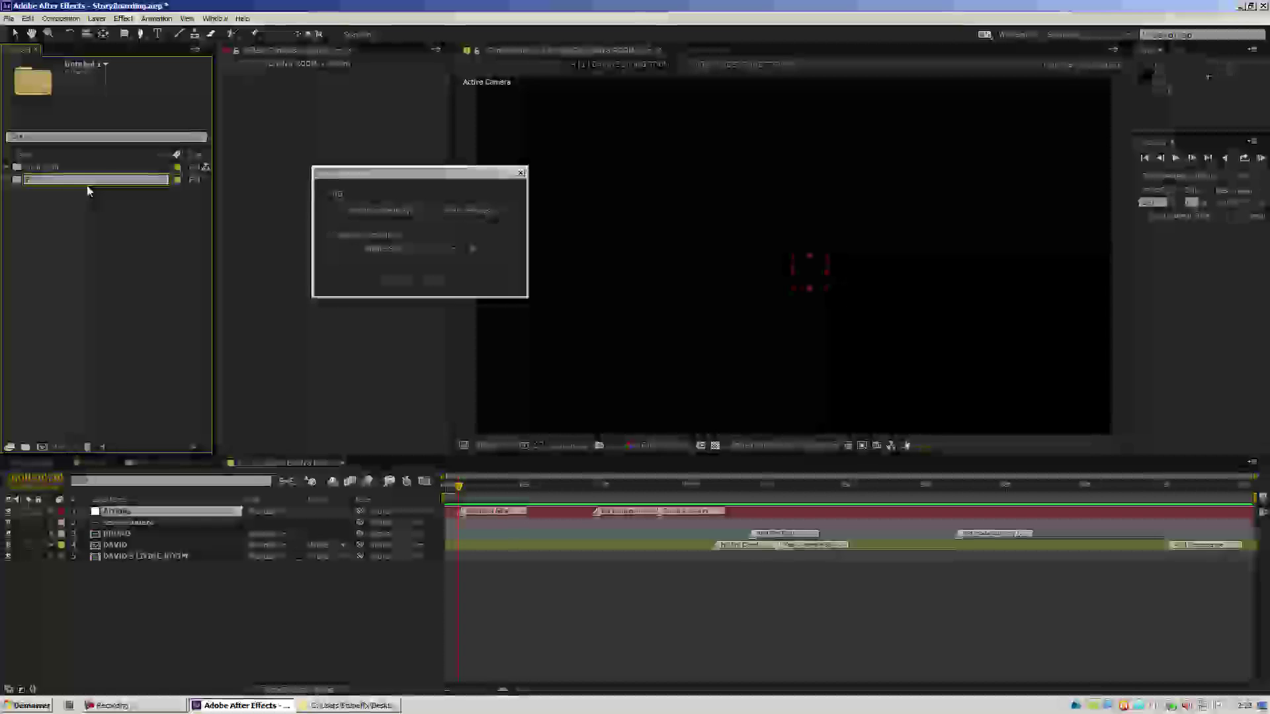
{"action": "type", "text": "o"}
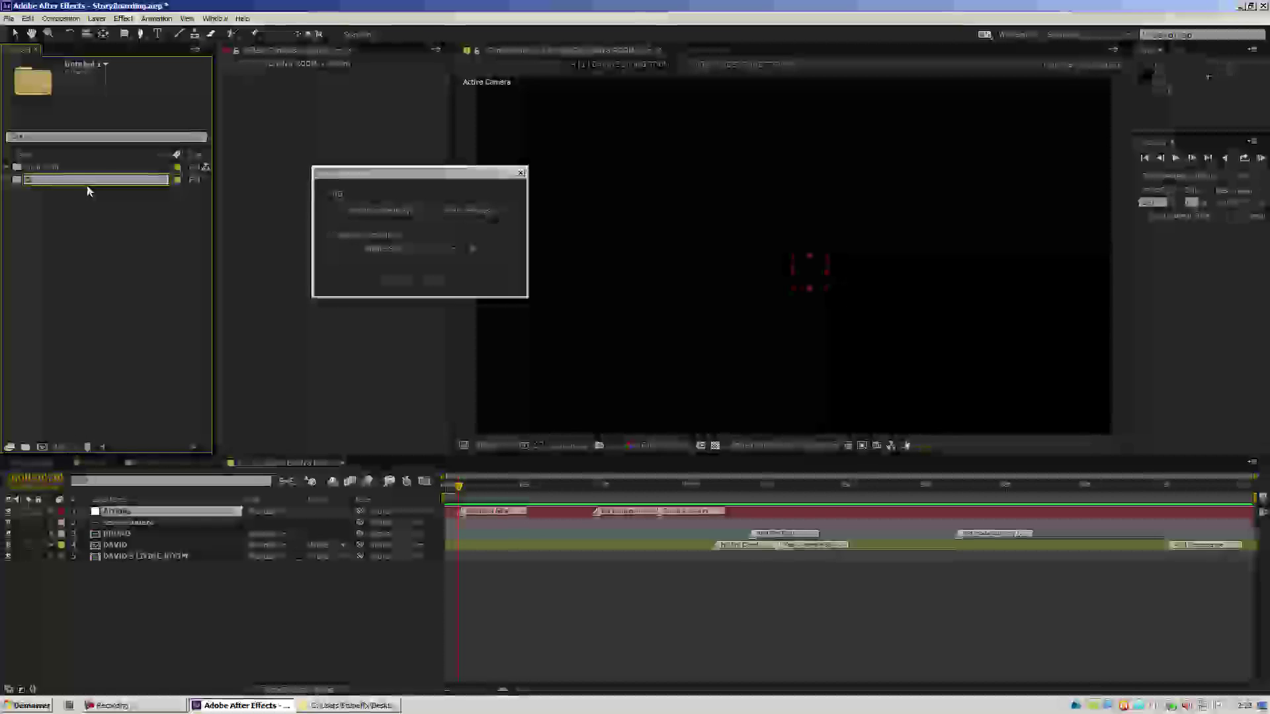
{"action": "left_click", "coordinate": [125, 223]}
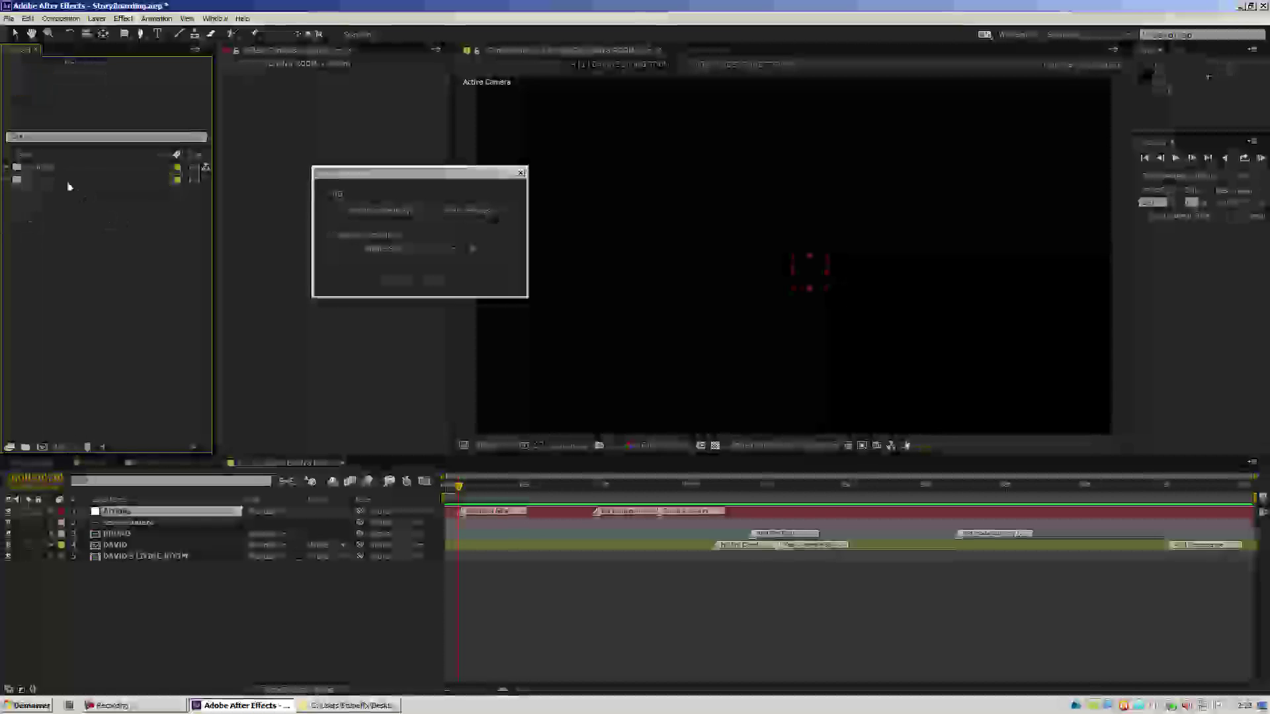
Step: Duplicate the Master composition in the Final Draft folder and move the copy into the new folder
{"action": "left_click", "coordinate": [45, 176]}
{"action": "double_click", "coordinate": [45, 176]}
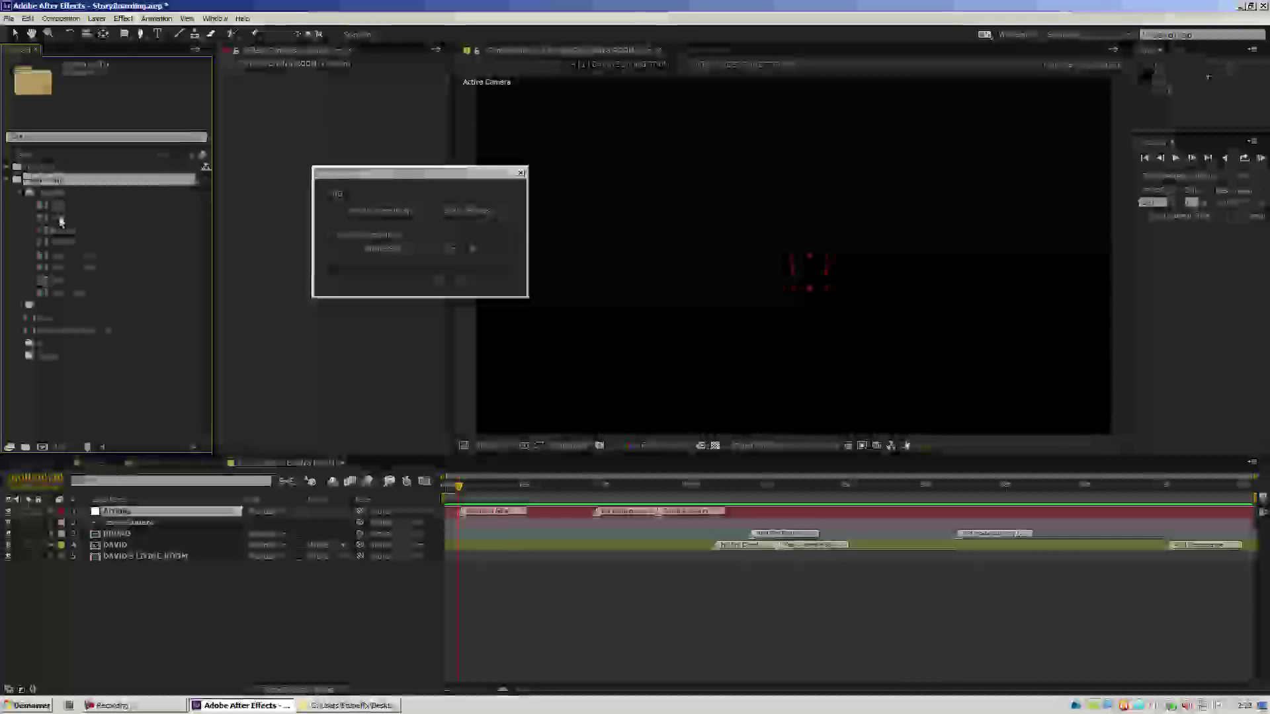
{"action": "left_click", "coordinate": [57, 319]}
{"action": "double_click", "coordinate": [57, 318]}
{"action": "left_click_drag", "start_coordinate": [63, 331], "coordinate": [52, 236]}
Step: Collapse the Final Draft folder, expand the new folder and rename the copied Master composition inside it
{"action": "left_click", "coordinate": [7, 180]}
{"action": "left_click", "coordinate": [39, 169]}
{"action": "double_click", "coordinate": [40, 169]}
{"action": "left_click", "coordinate": [40, 177]}
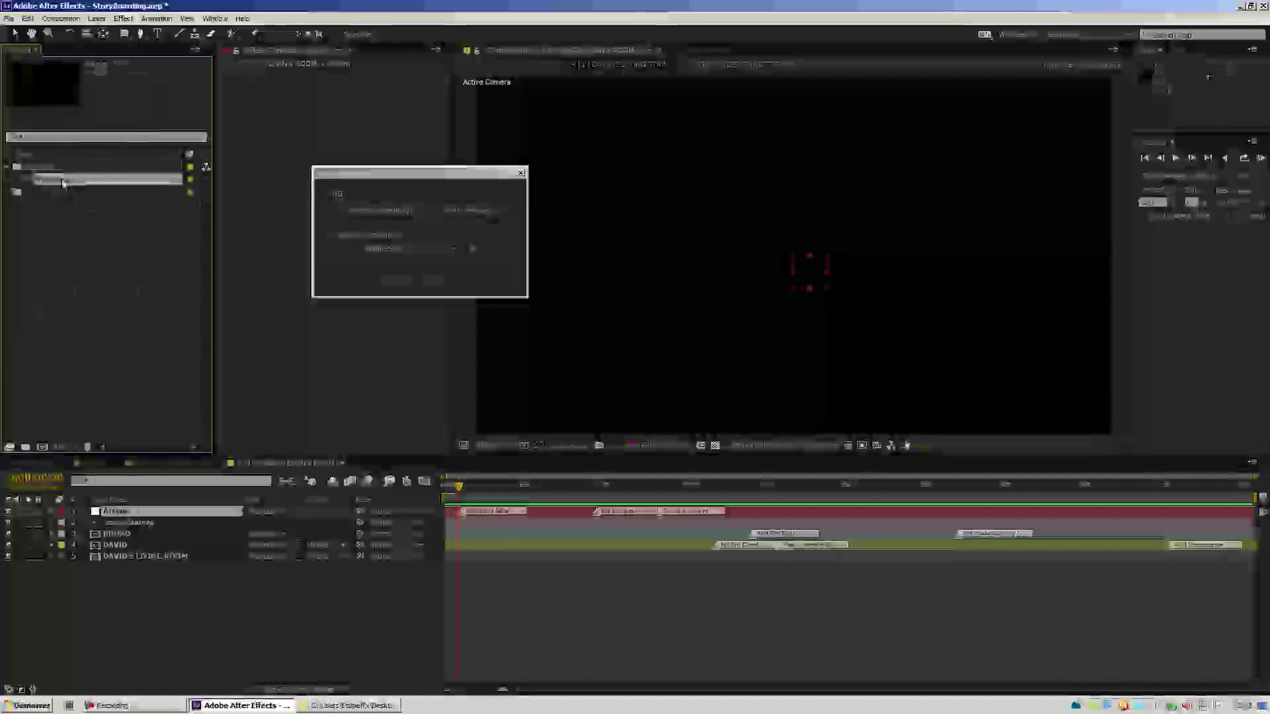
{"action": "key", "text": "Return"}
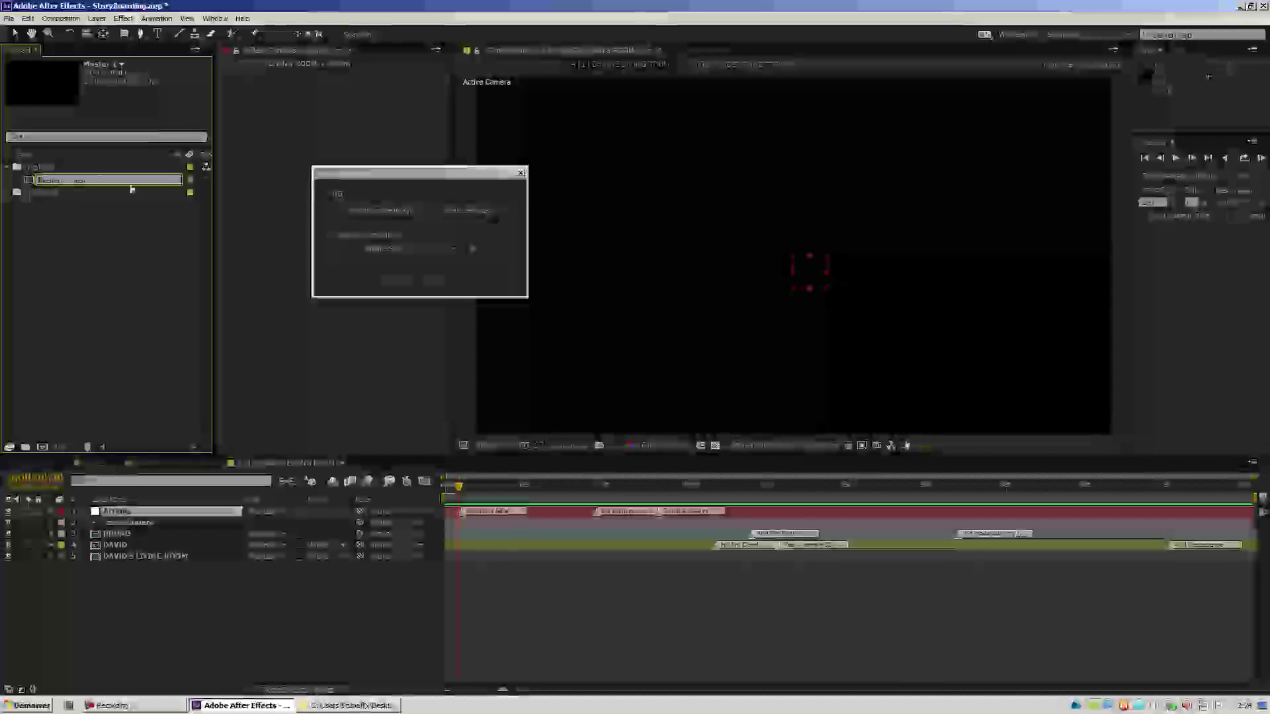
Step: Load the edited Settings.xml file into the Story Boarding script and acknowledge the message
{"action": "left_click", "coordinate": [467, 210]}
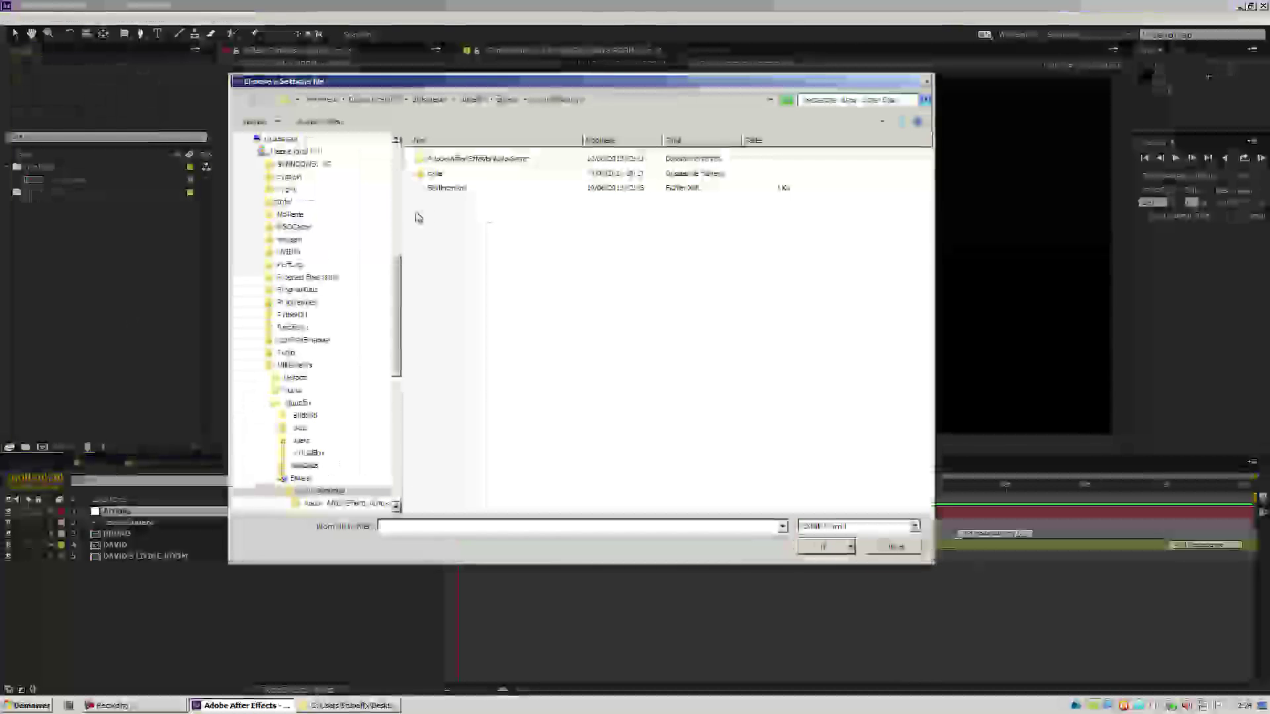
{"action": "left_click", "coordinate": [442, 189]}
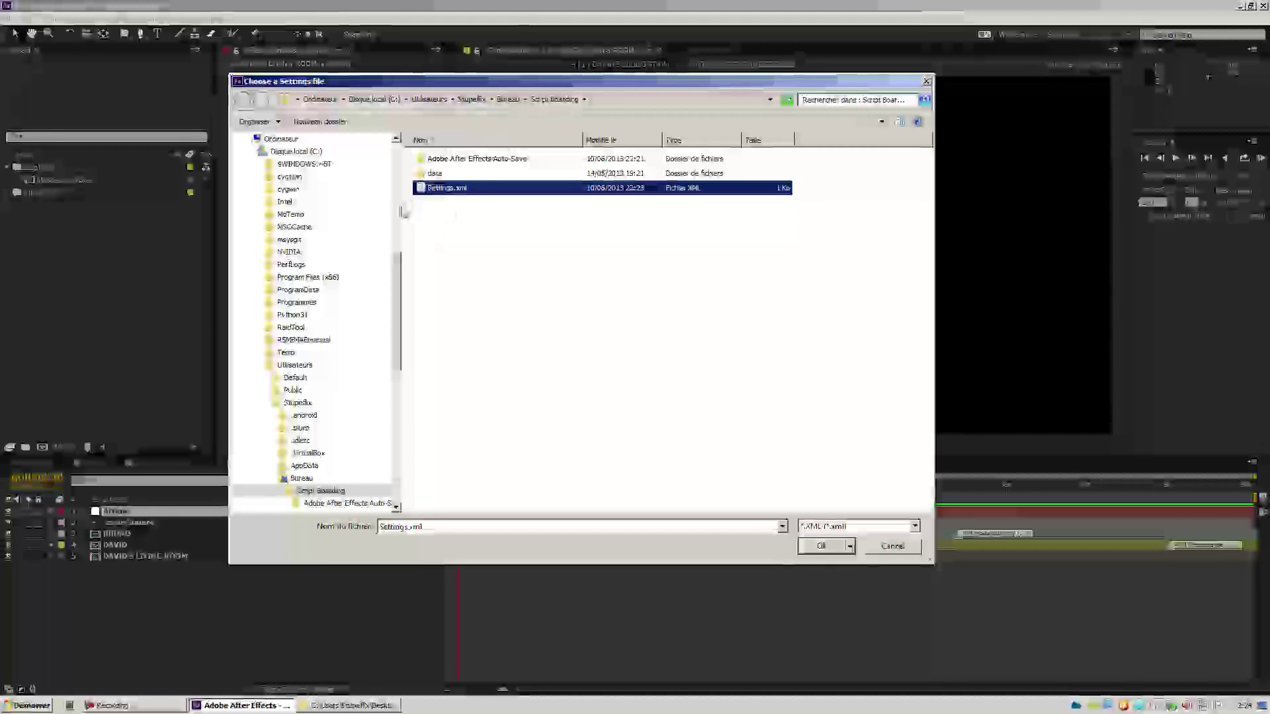
{"action": "key", "text": "Return"}
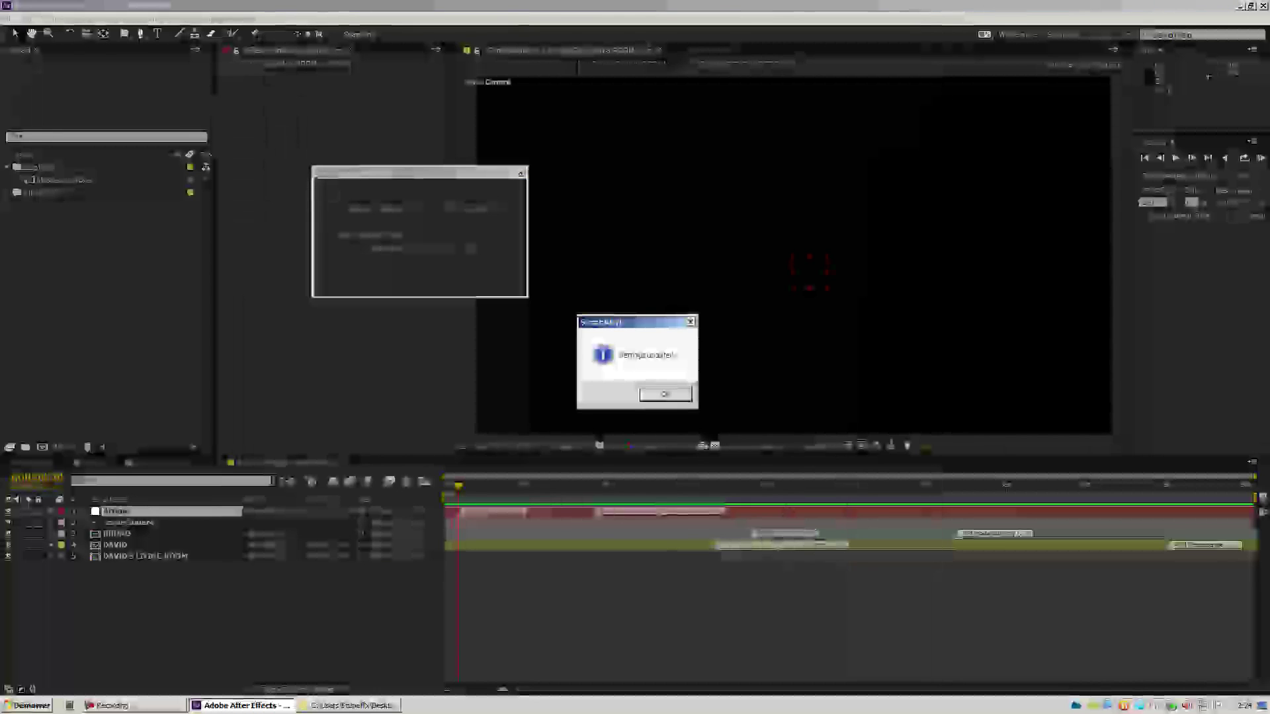
{"action": "left_click", "coordinate": [668, 395]}
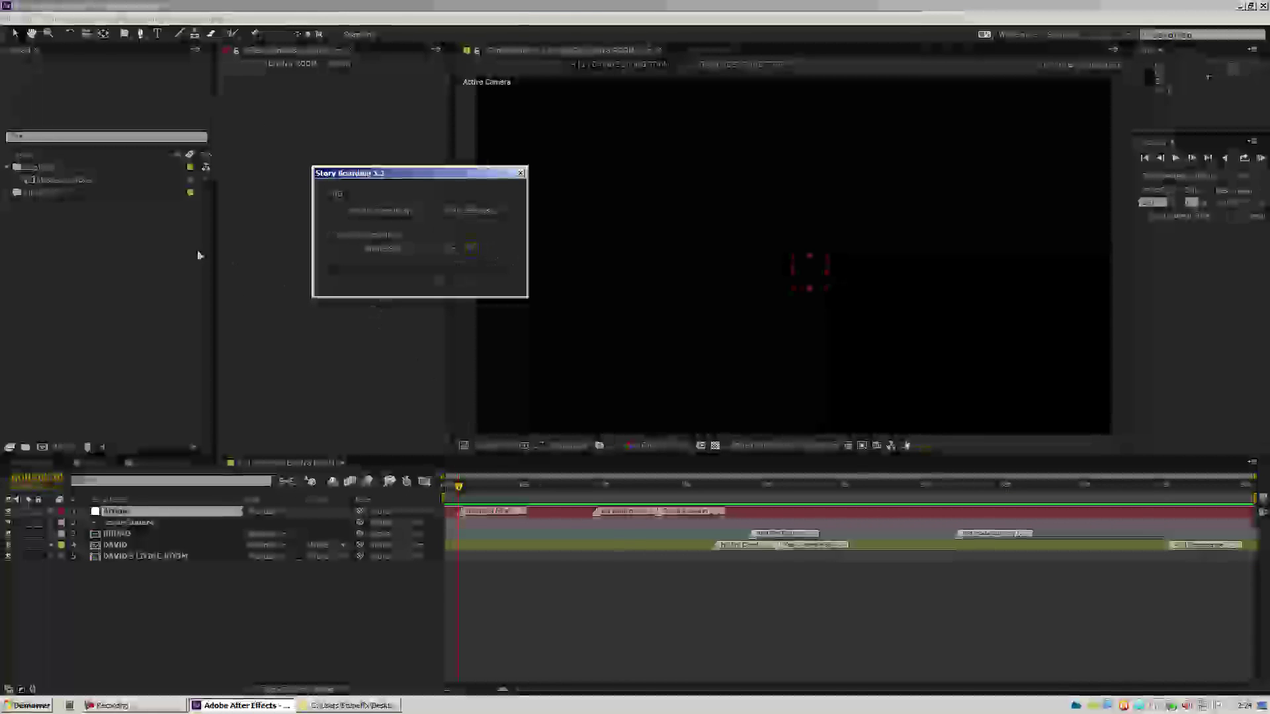
Step: Choose the master composition in the Story Boarding script, import the Mythomen v4b.fdx screenplay and acknowledge the message
{"action": "left_click", "coordinate": [422, 249]}
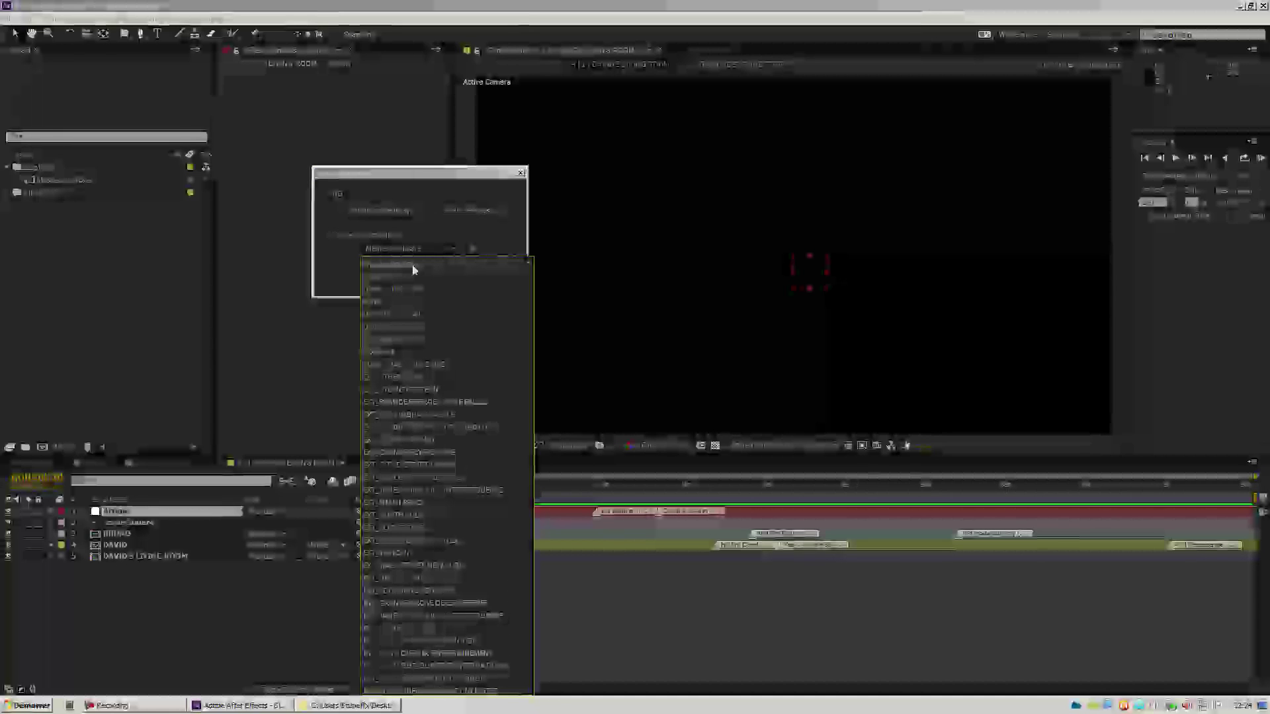
{"action": "left_click", "coordinate": [414, 269]}
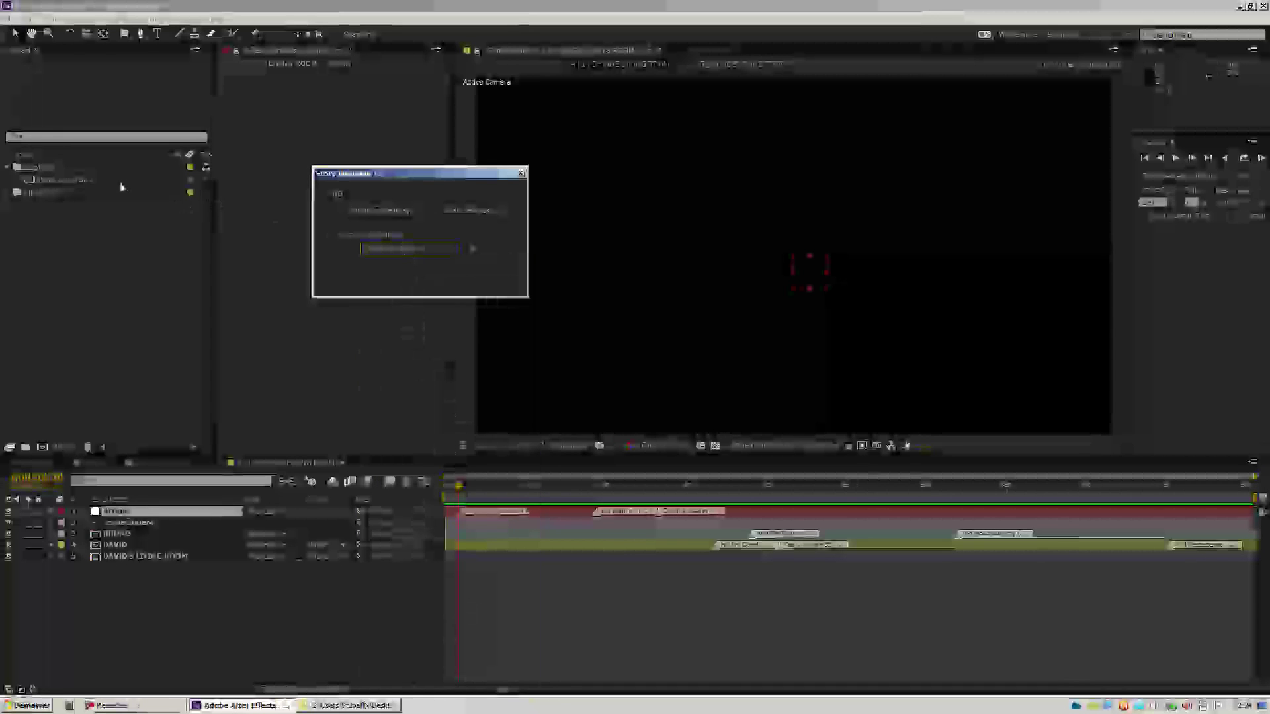
{"action": "left_click", "coordinate": [379, 211]}
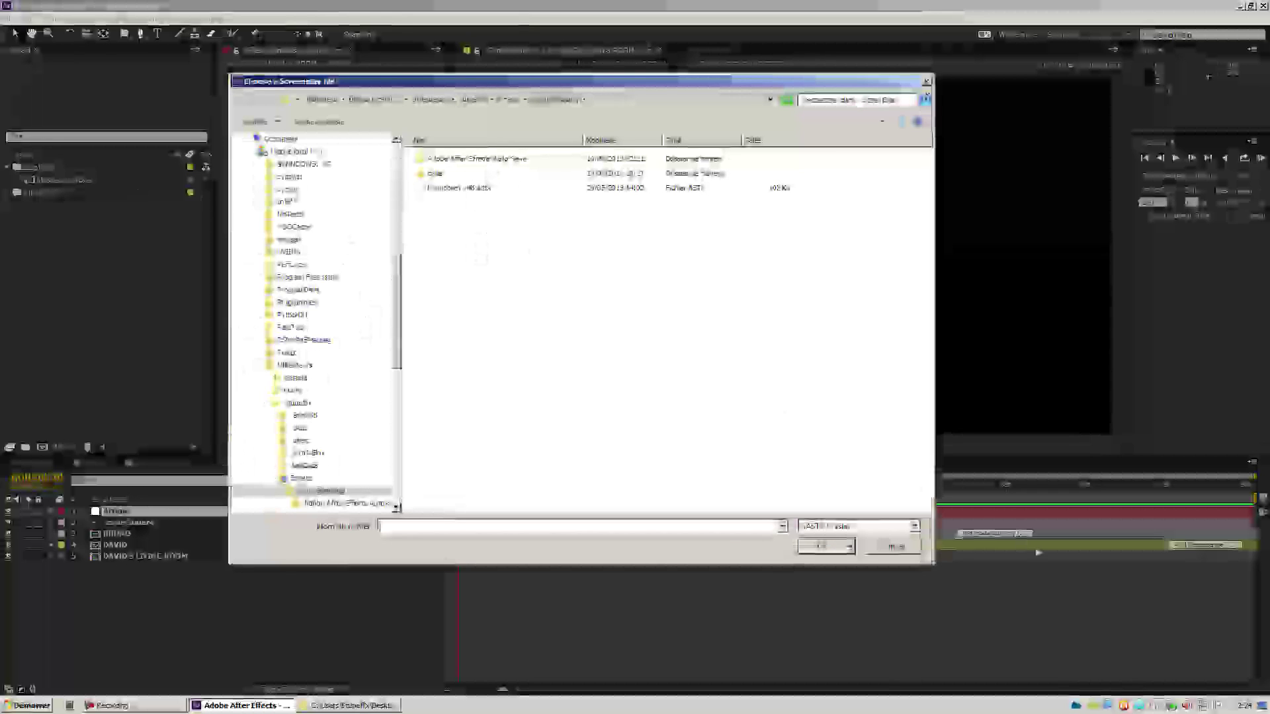
{"action": "left_click", "coordinate": [854, 526]}
{"action": "left_click", "coordinate": [854, 547]}
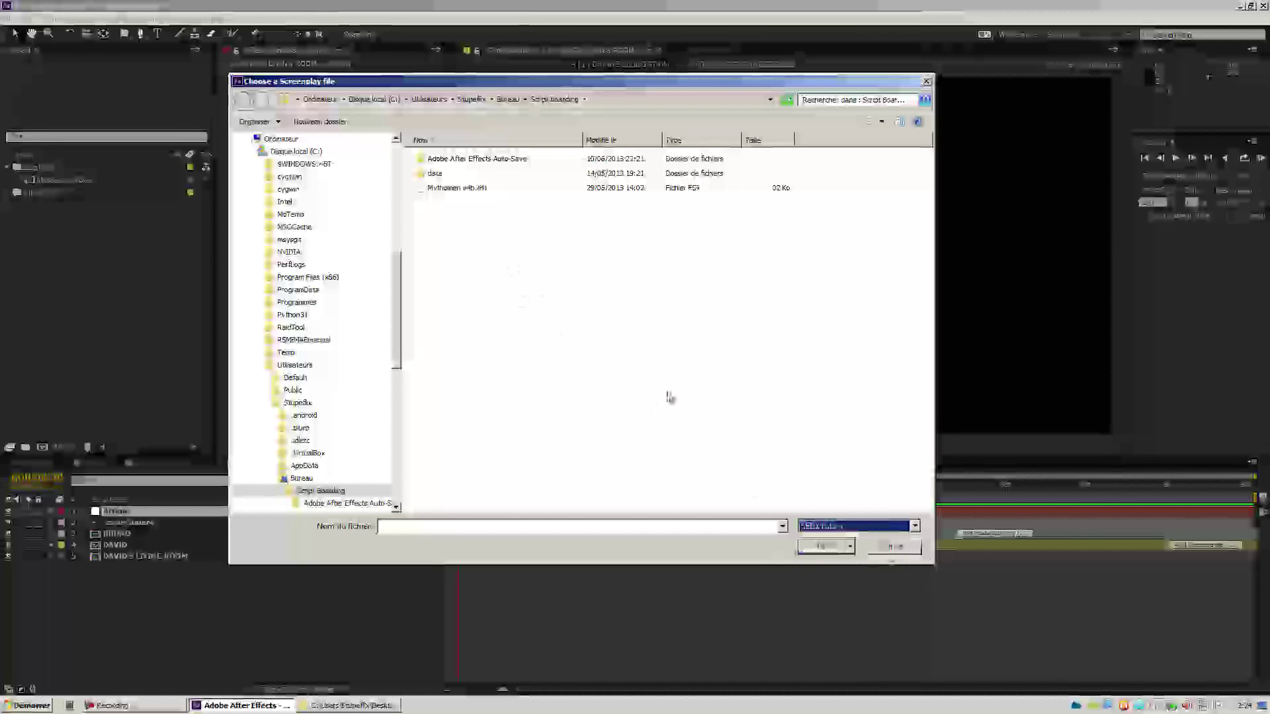
{"action": "double_click", "coordinate": [444, 189]}
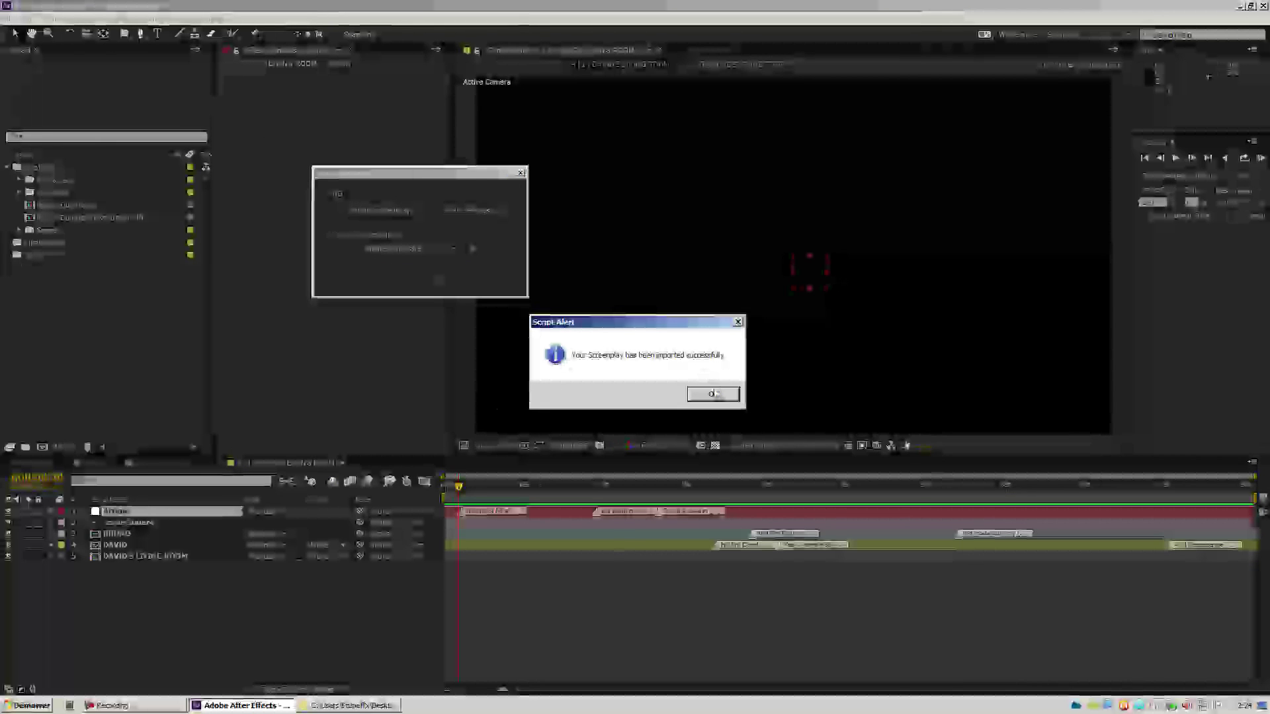
{"action": "left_click", "coordinate": [713, 394]}
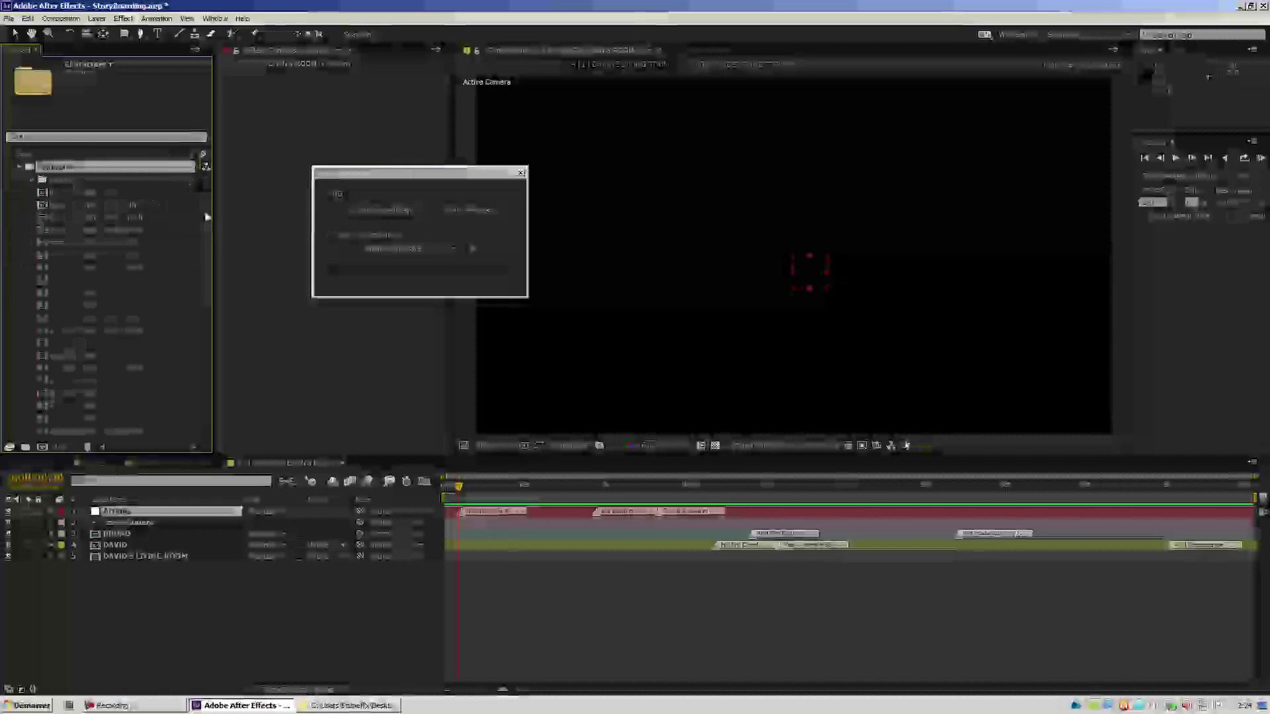
Step: Widen the project list, examine the DARK VOICE OVER duplicates in the Characters folder, open the first one and select its layer
{"action": "left_click_drag", "start_coordinate": [214, 229], "coordinate": [261, 229]}
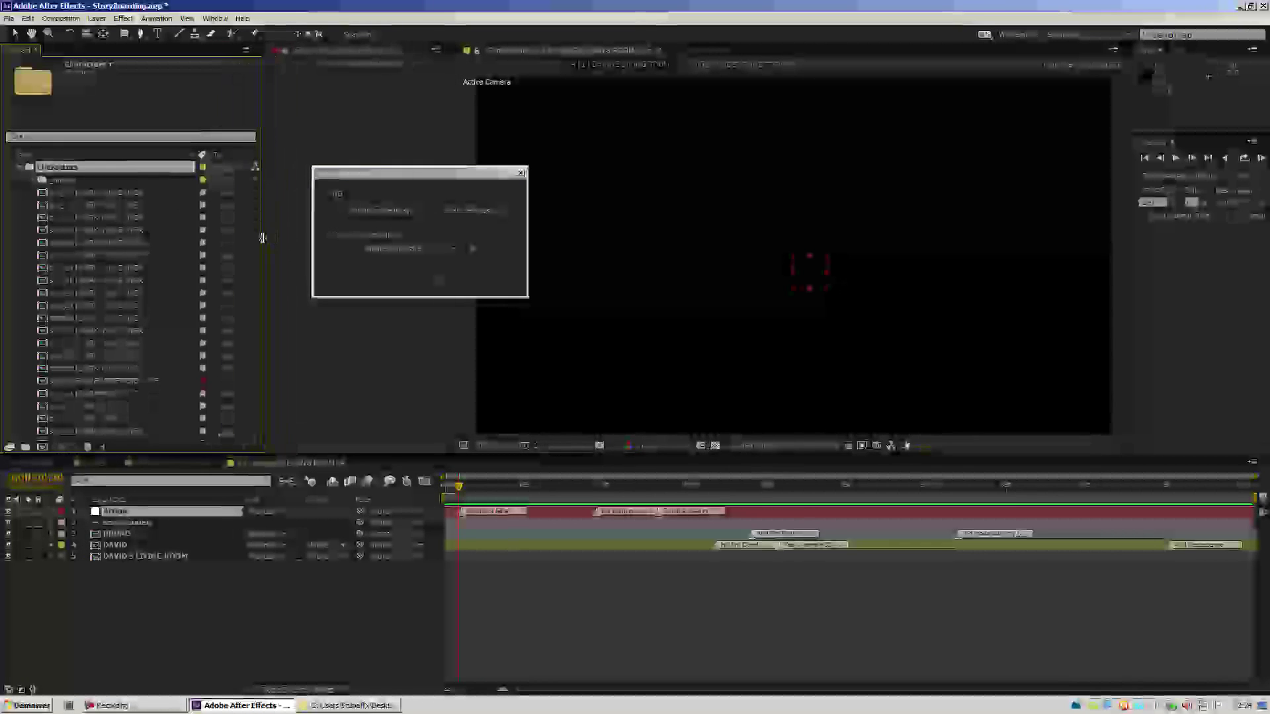
{"action": "left_click", "coordinate": [120, 192]}
{"action": "left_click", "coordinate": [119, 217]}
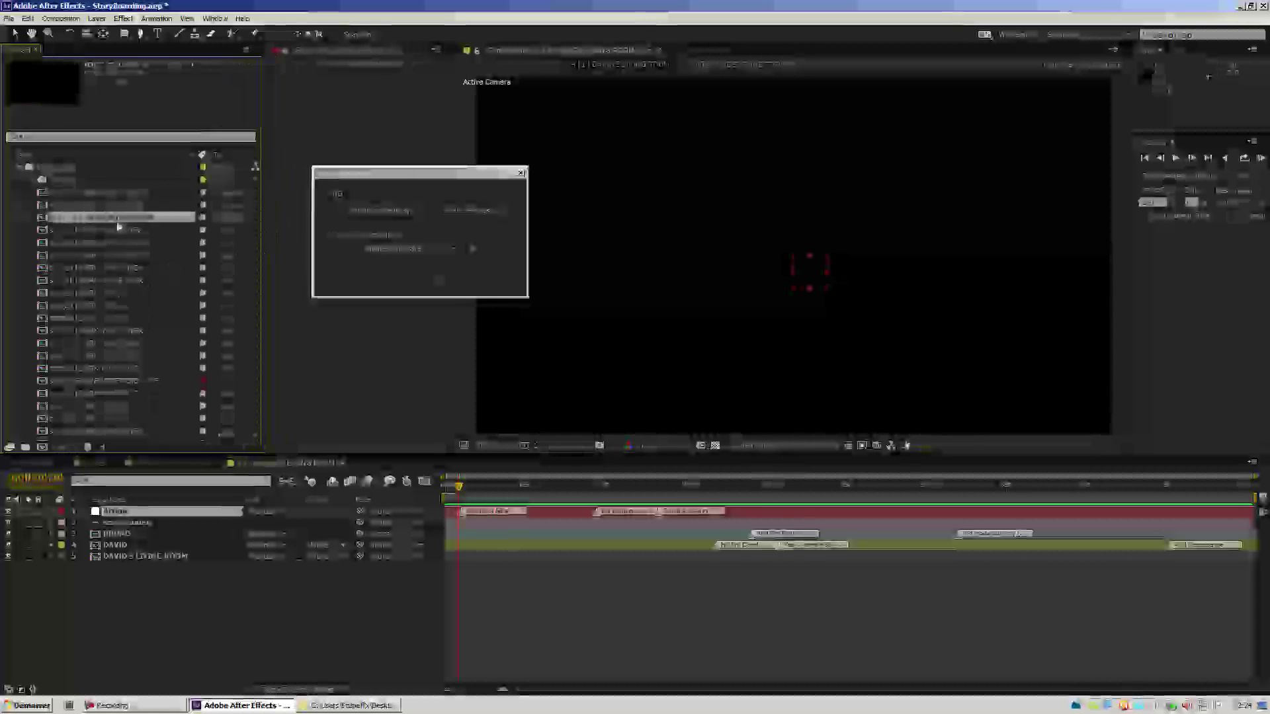
{"action": "left_click", "coordinate": [119, 229]}
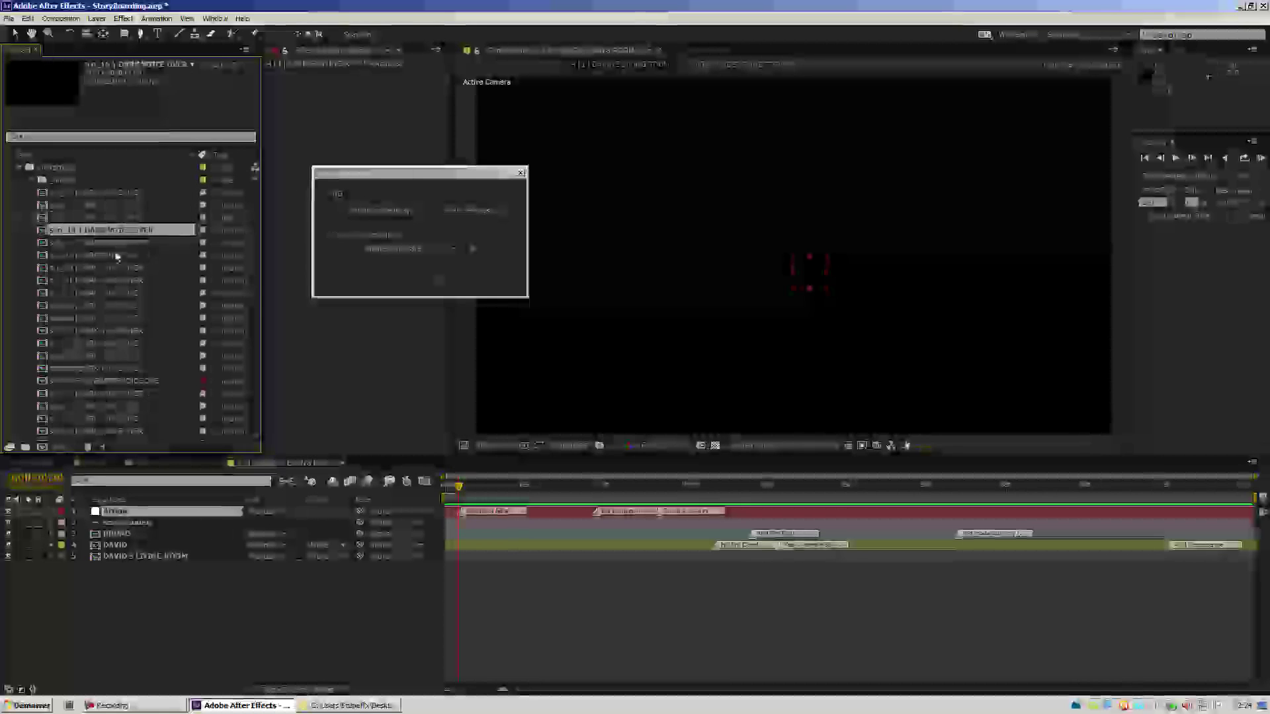
{"action": "left_click", "coordinate": [121, 194]}
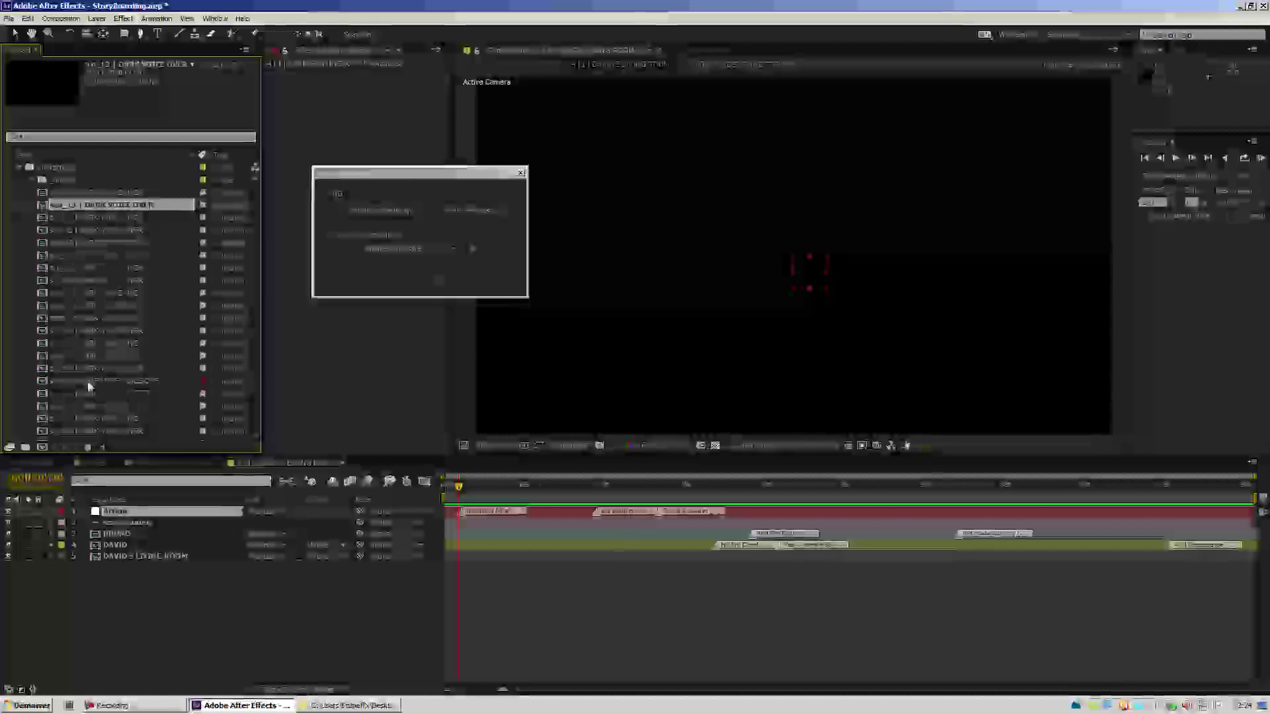
{"action": "left_click", "coordinate": [111, 194]}
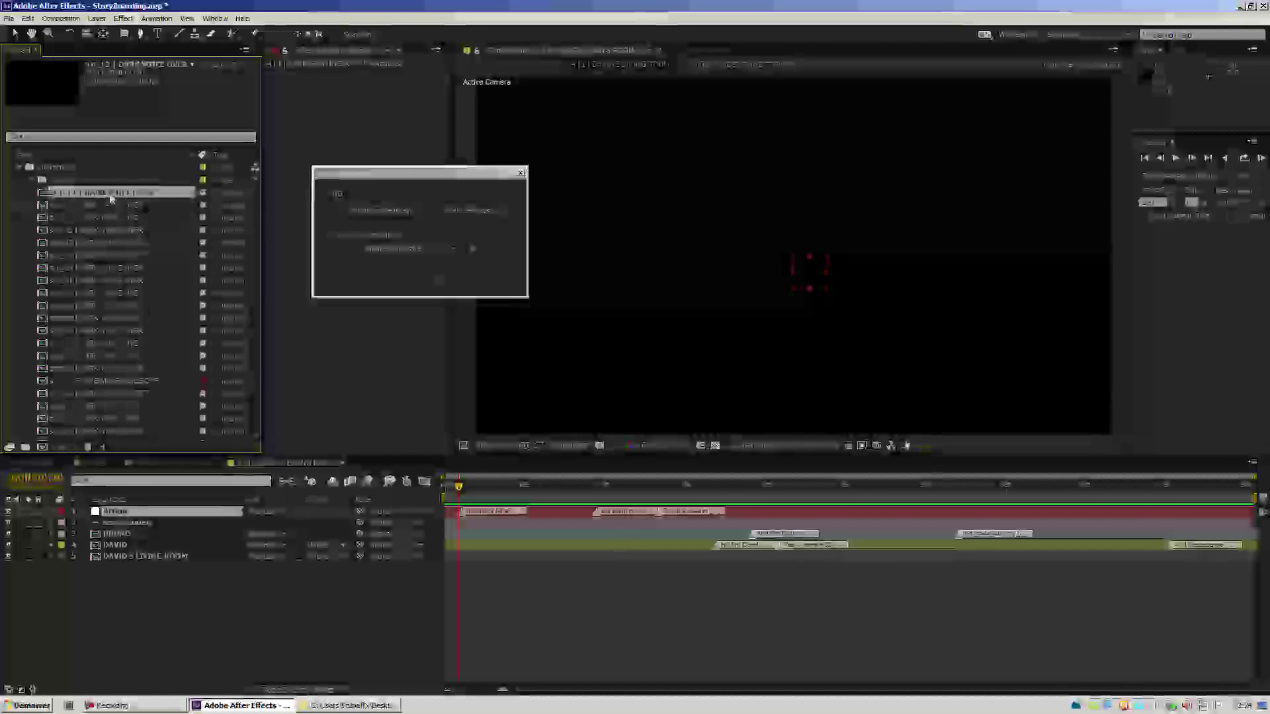
{"action": "double_click", "coordinate": [112, 196]}
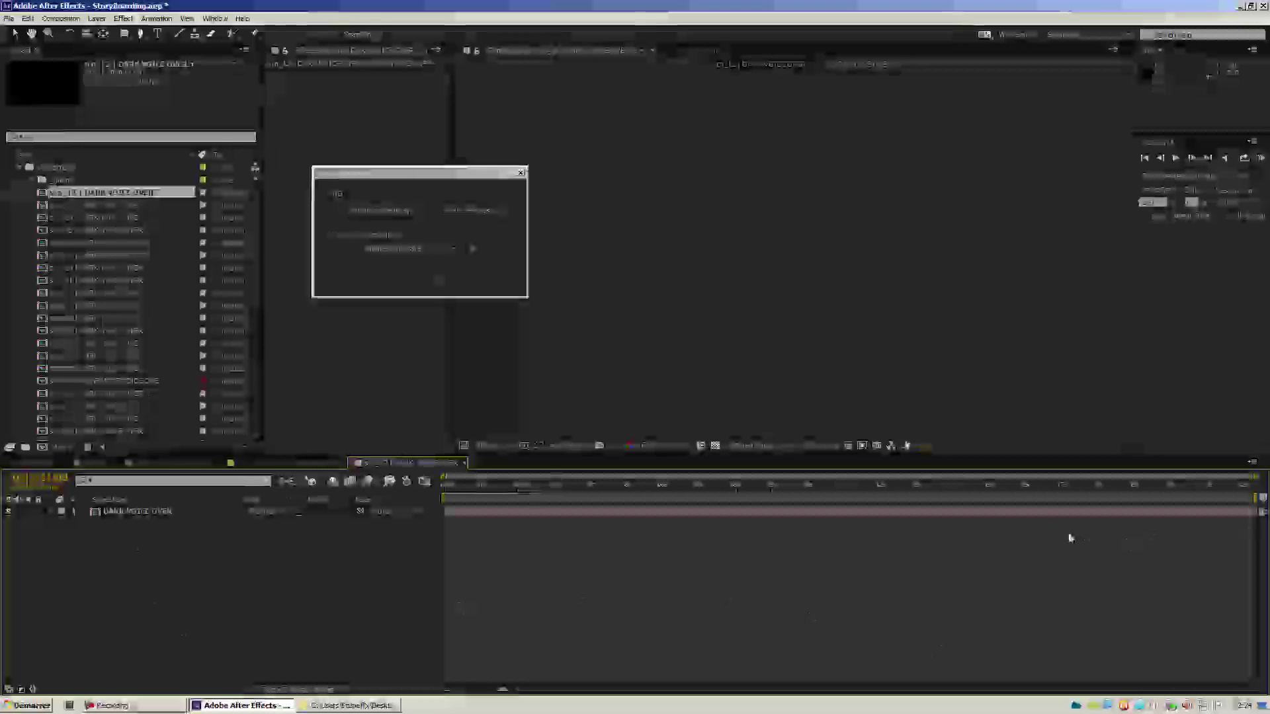
{"action": "left_click", "coordinate": [131, 513]}
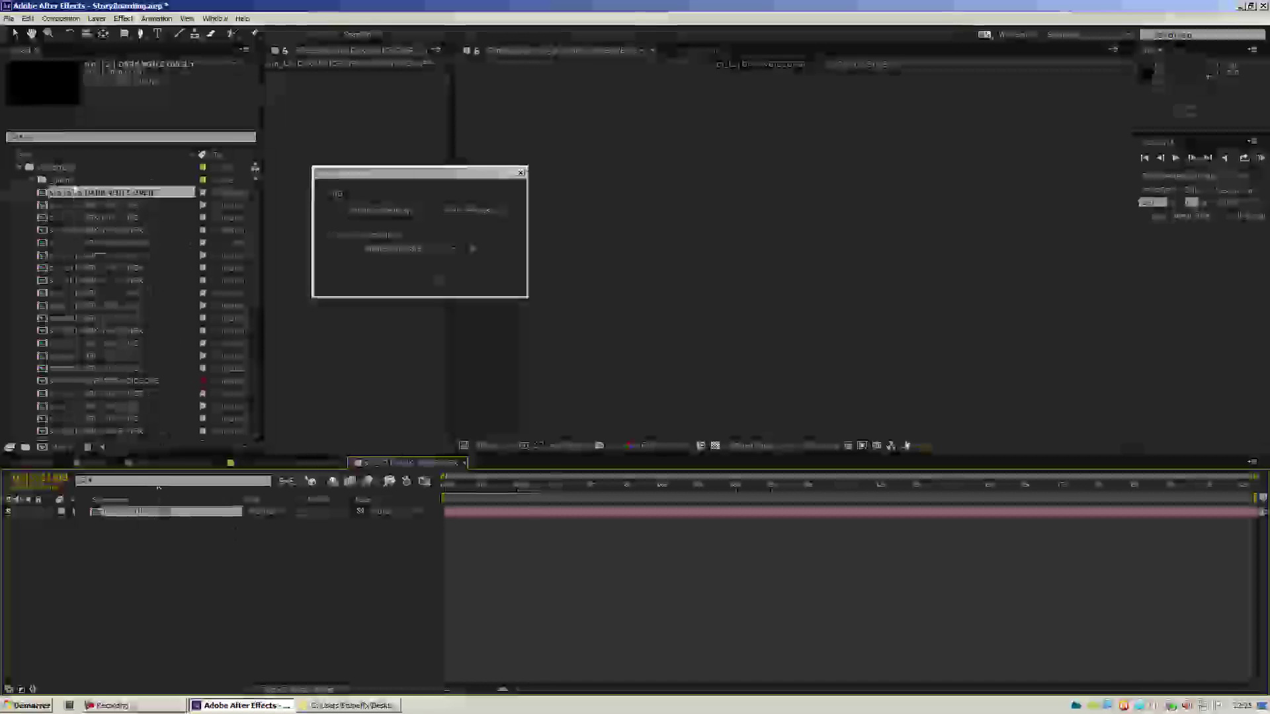
Step: Expand the subfolder inside the Characters folder, look through its original character compositions and collapse it again
{"action": "left_click", "coordinate": [49, 182]}
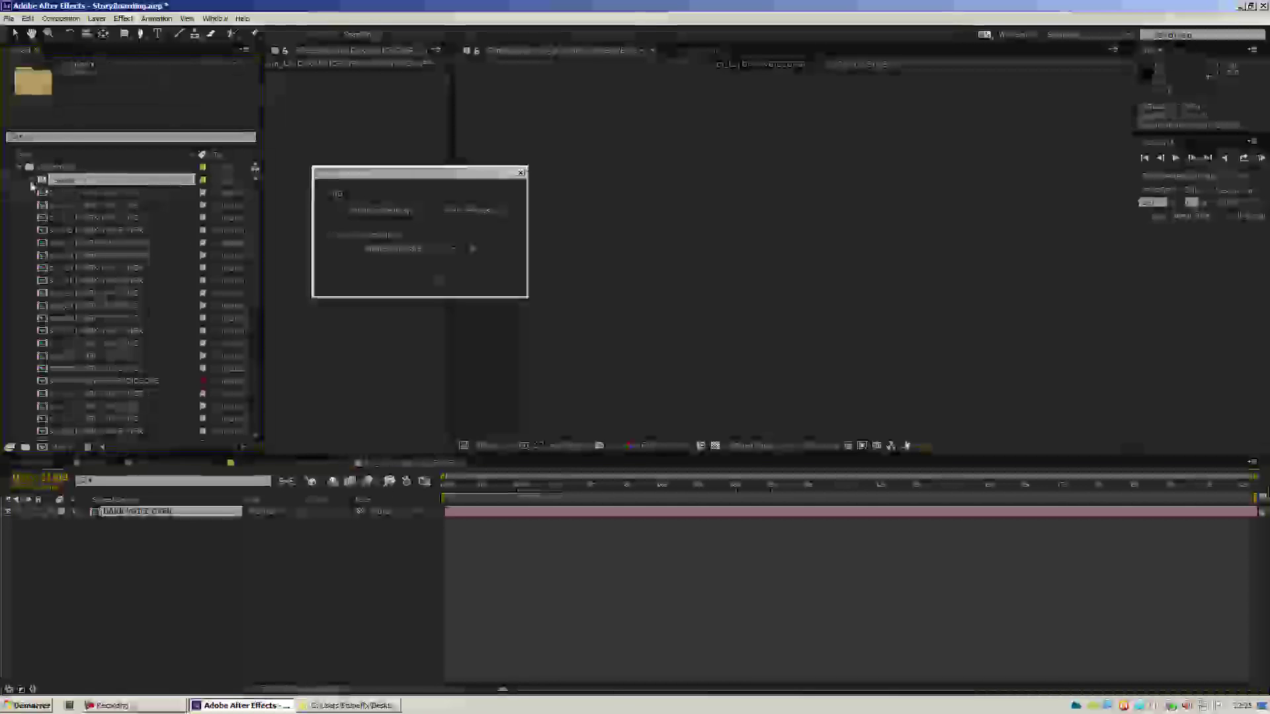
{"action": "left_click", "coordinate": [33, 180]}
{"action": "key", "text": "Down"}
{"action": "key", "text": "Down"}
{"action": "key", "text": "Down"}
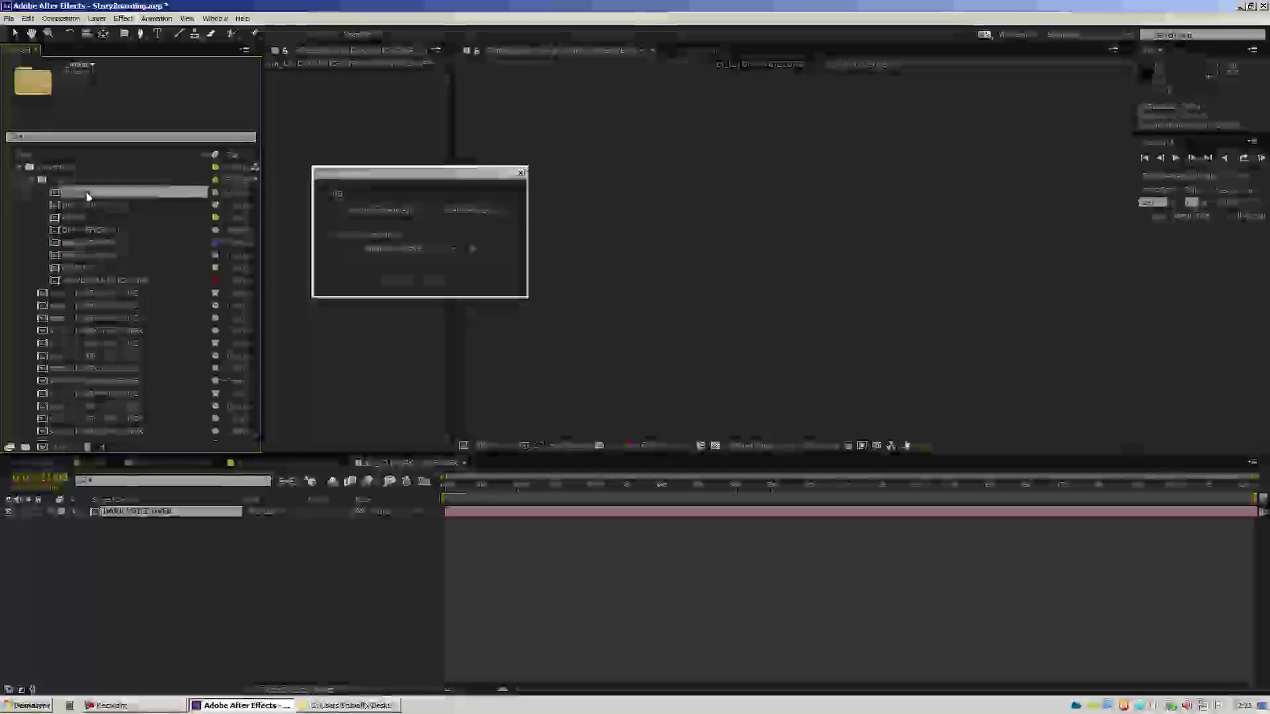
{"action": "key", "text": "Down"}
{"action": "key", "text": "Down"}
{"action": "key", "text": "Down"}
{"action": "key", "text": "Down"}
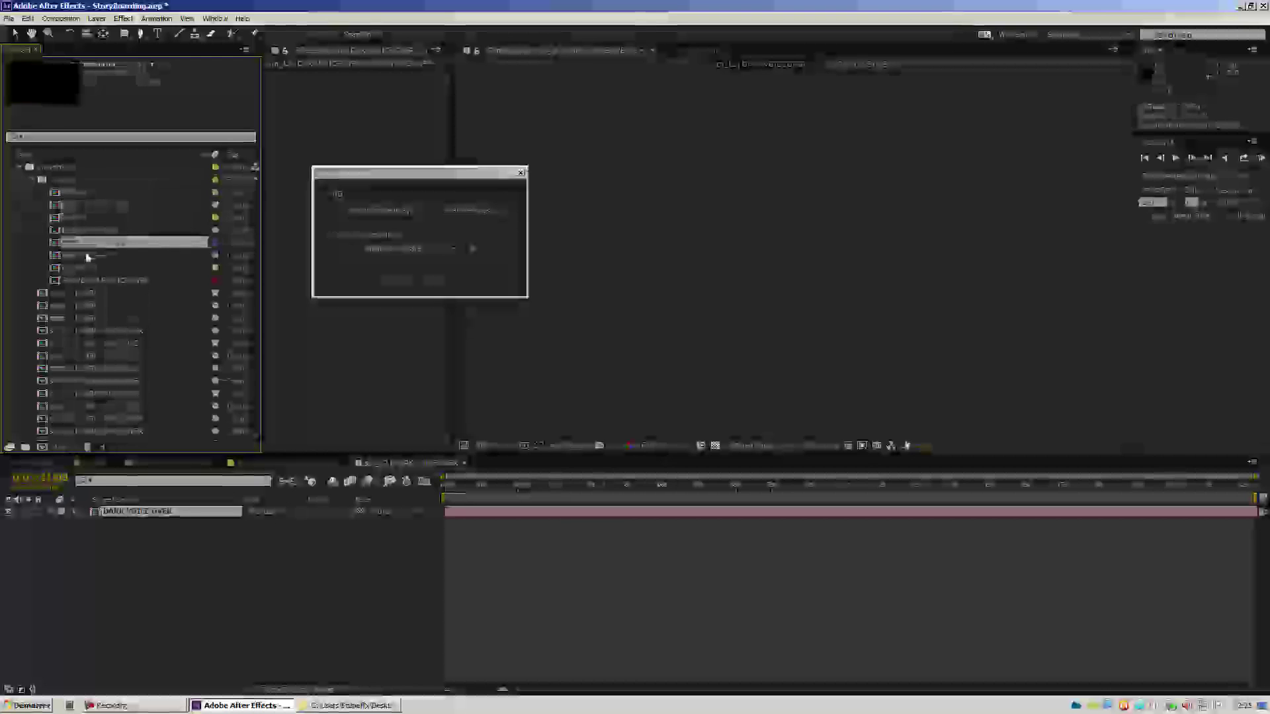
{"action": "key", "text": "Down"}
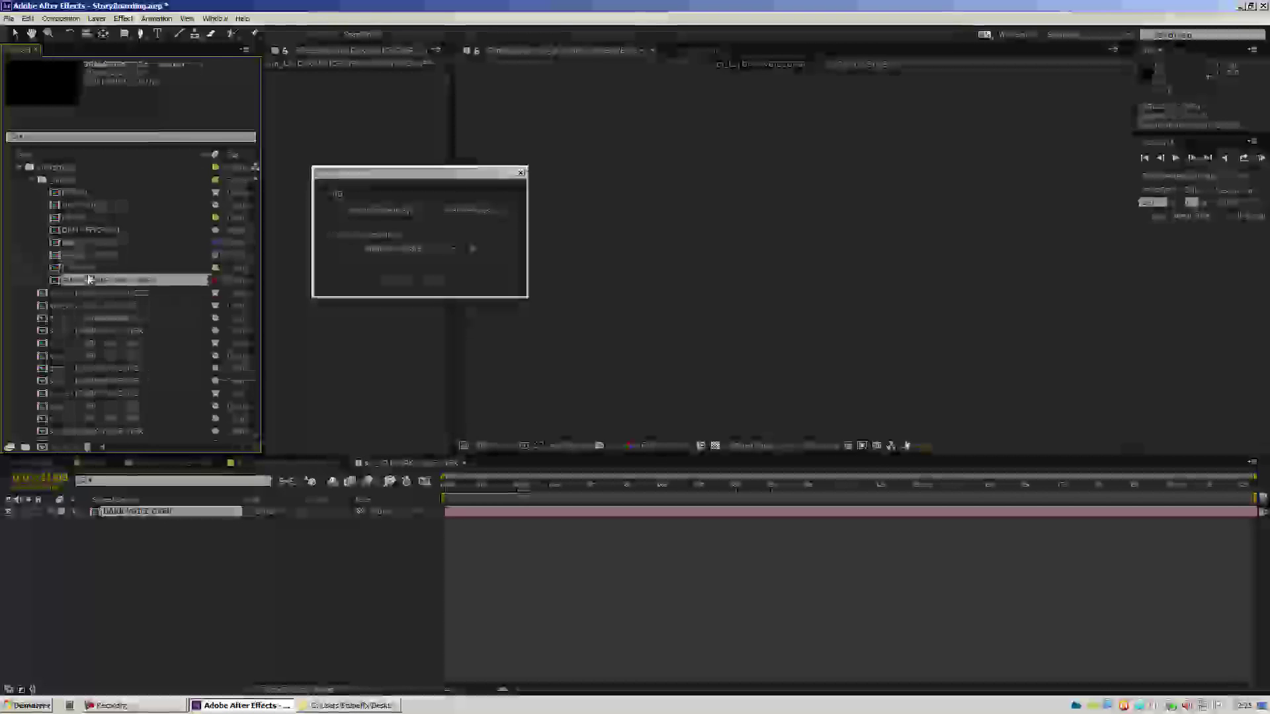
{"action": "left_click", "coordinate": [33, 180]}
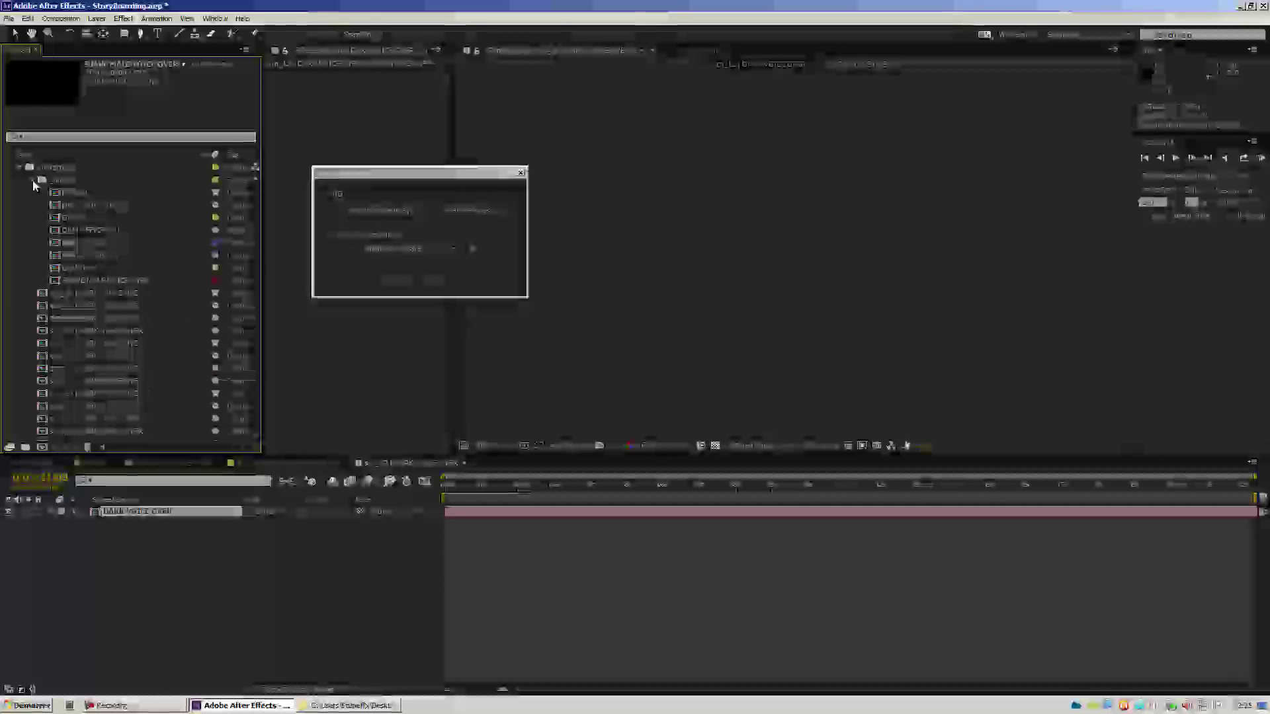
Step: Open another DARK VOICE OVER scene duplicate, inspect its nested layer and close the opened character compositions
{"action": "left_click", "coordinate": [85, 205]}
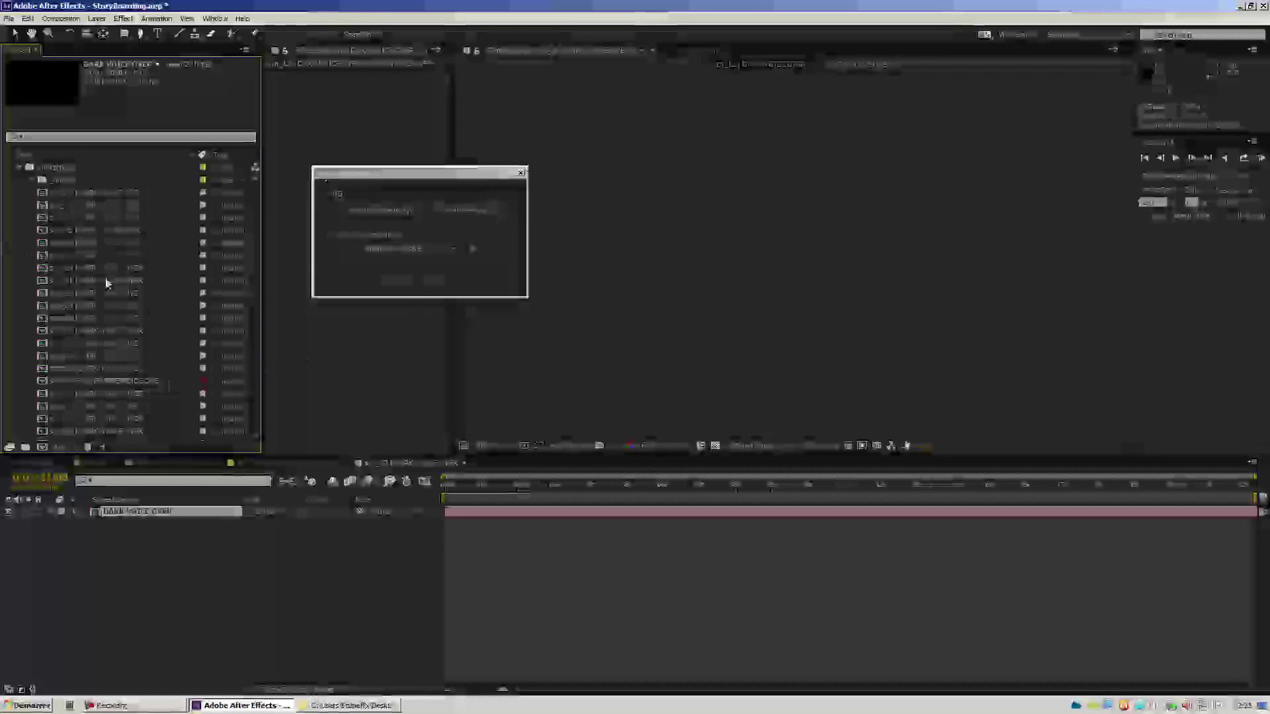
{"action": "left_click", "coordinate": [114, 232]}
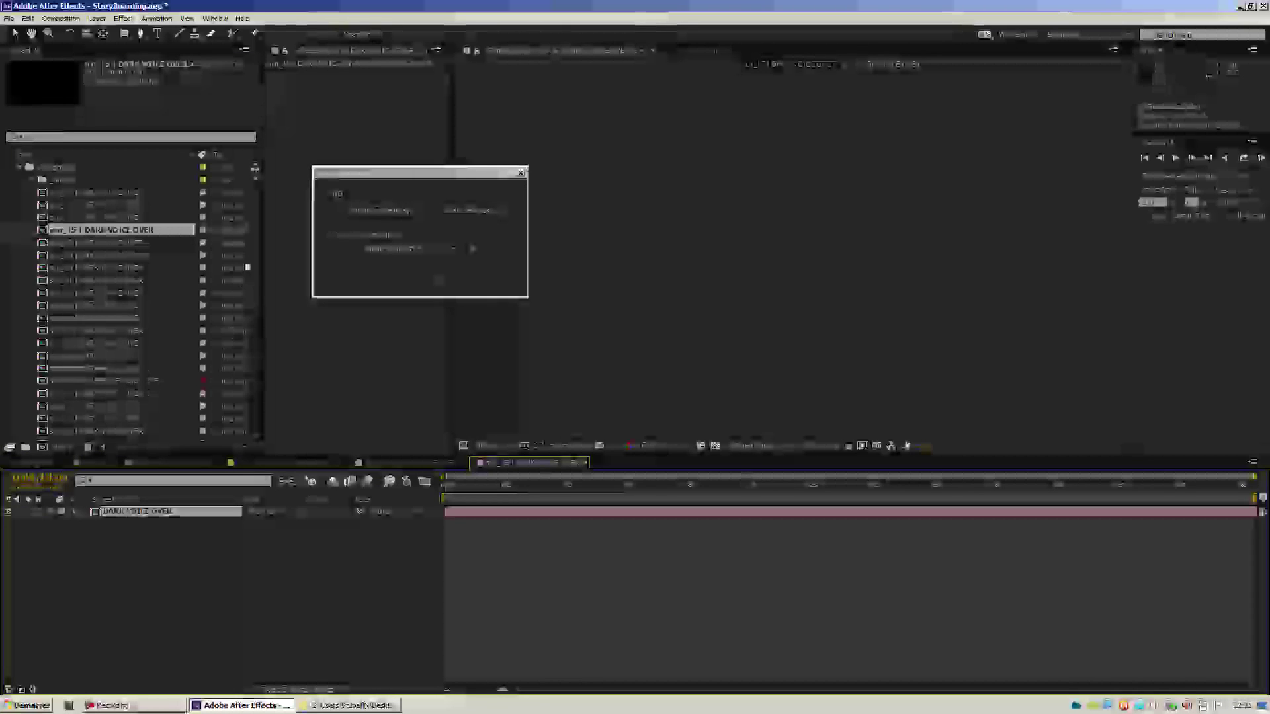
{"action": "left_click", "coordinate": [136, 565]}
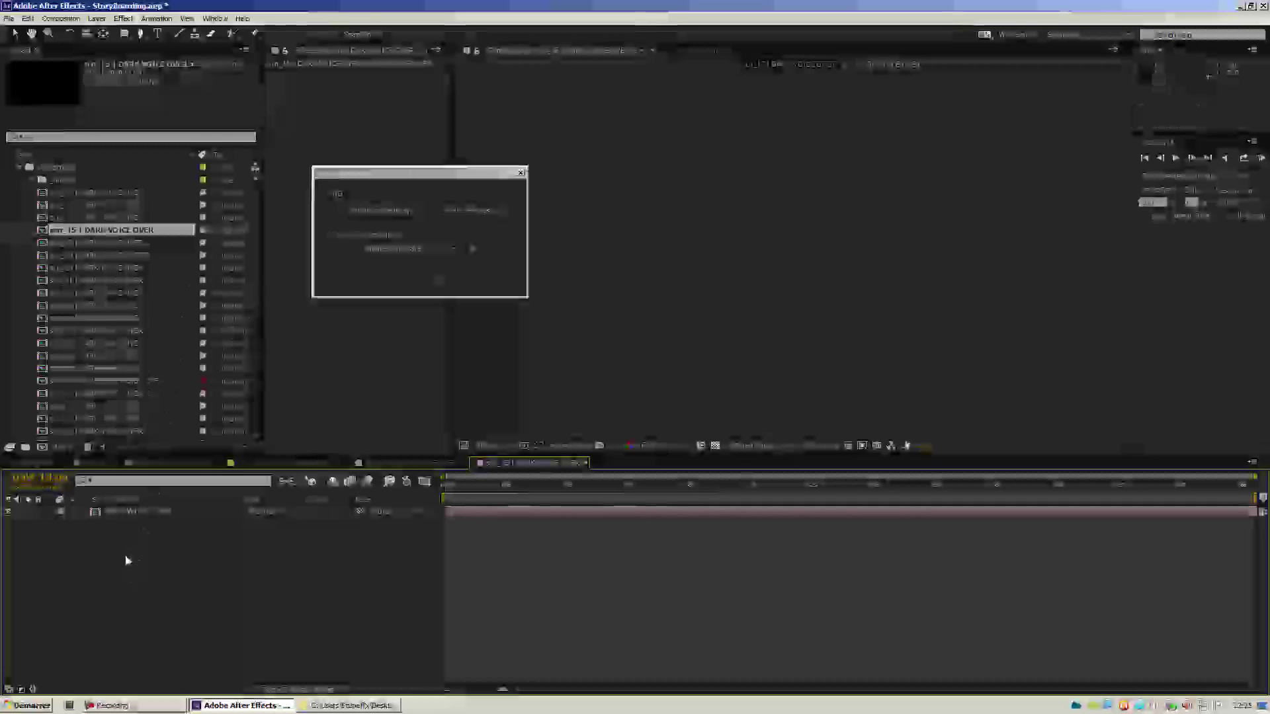
{"action": "left_click", "coordinate": [147, 515]}
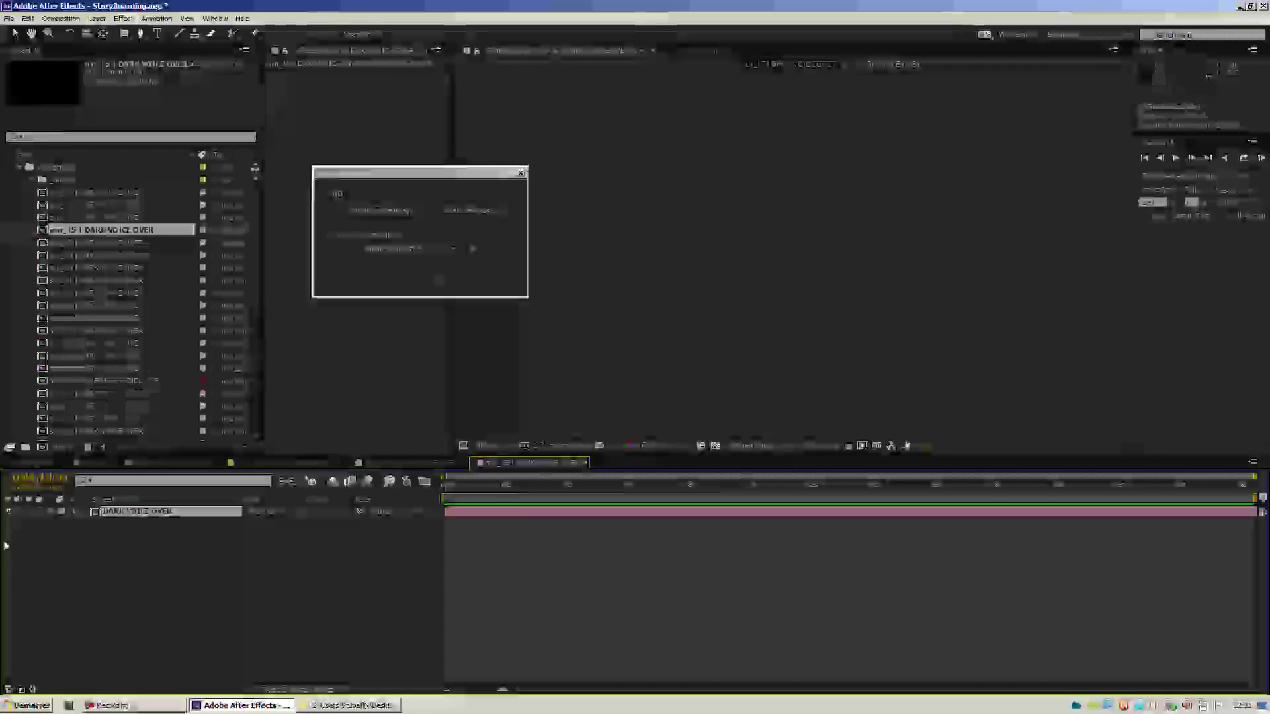
{"action": "left_click_drag", "start_coordinate": [585, 464], "coordinate": [463, 468]}
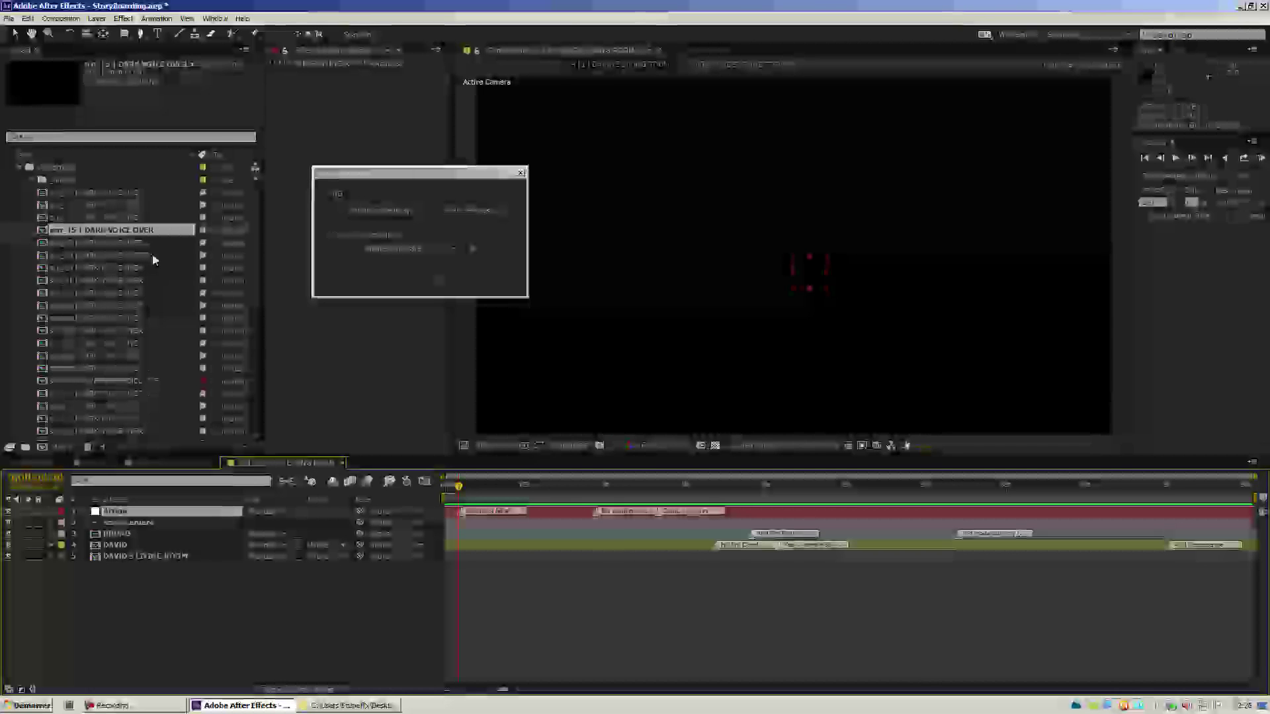
Step: Collapse the Characters folder and expand the Locations folder to examine its duplicated location compositions
{"action": "double_click", "coordinate": [66, 179]}
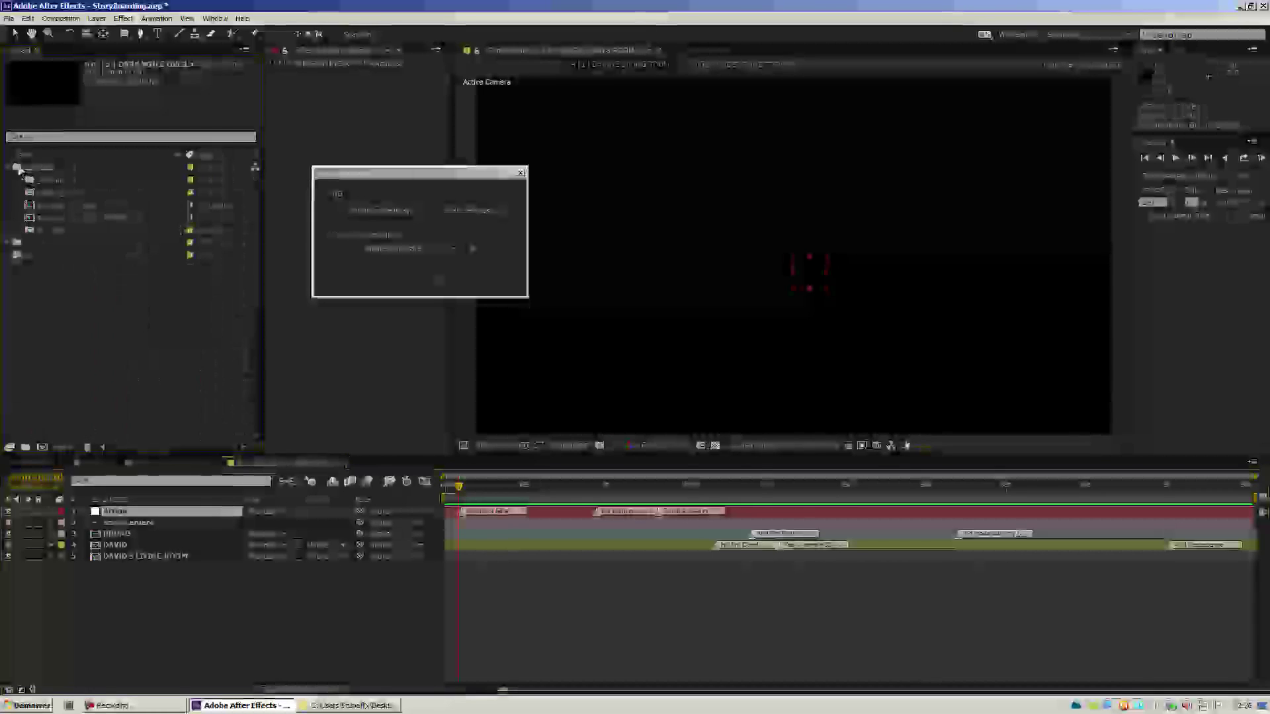
{"action": "double_click", "coordinate": [59, 192]}
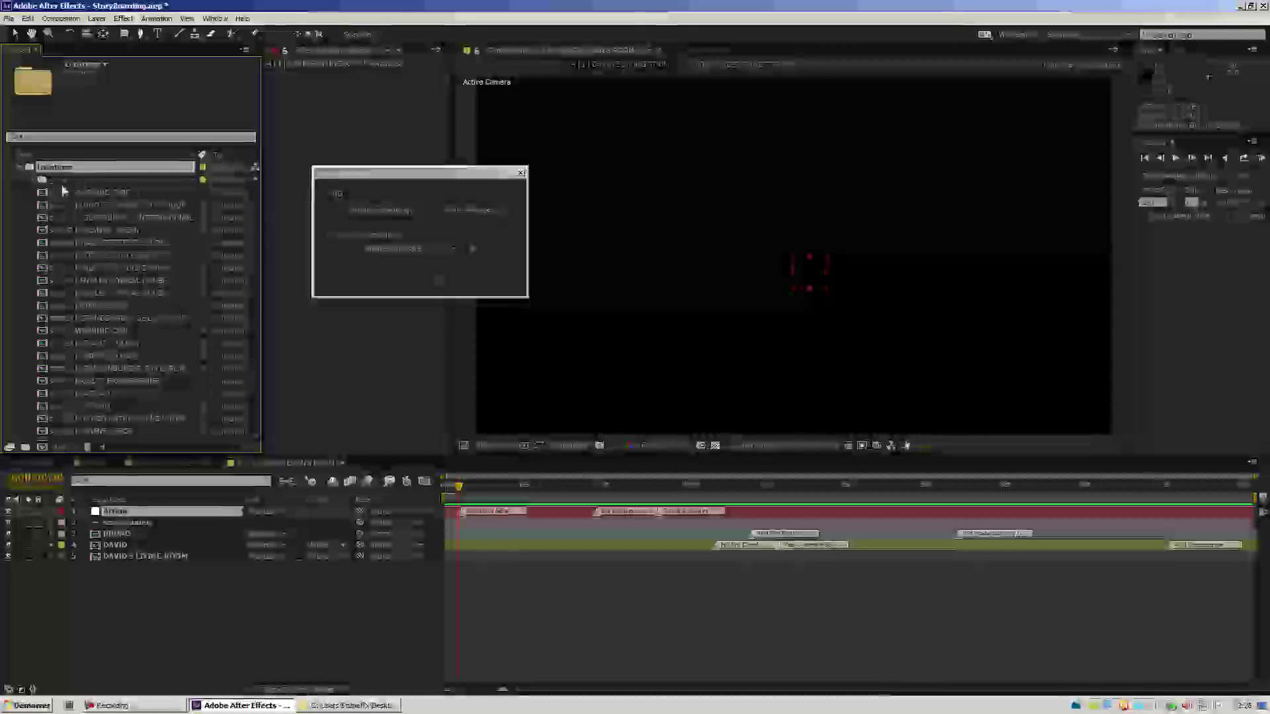
{"action": "left_click", "coordinate": [15, 137]}
{"action": "type", "text": "da"}
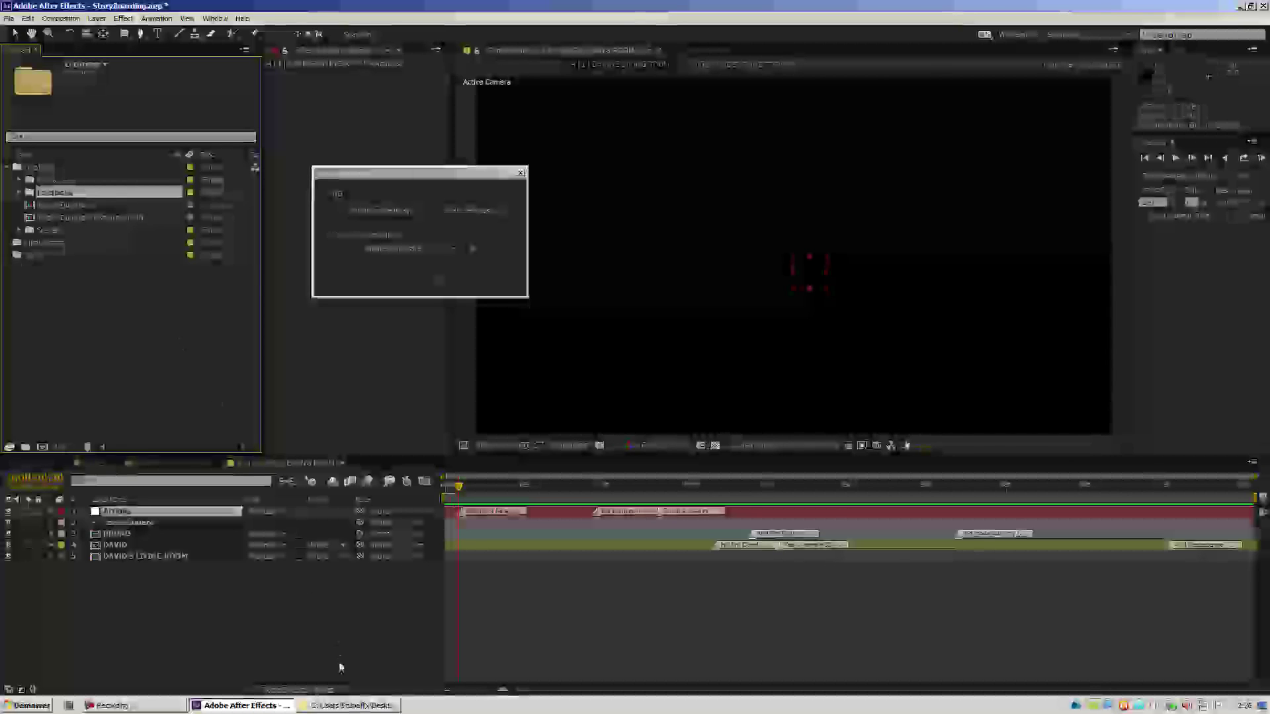
Step: Open Settings.xml from the Script Boarding folder, review its duplicate and timing parameters, and close the file and folder
{"action": "left_click", "coordinate": [349, 705]}
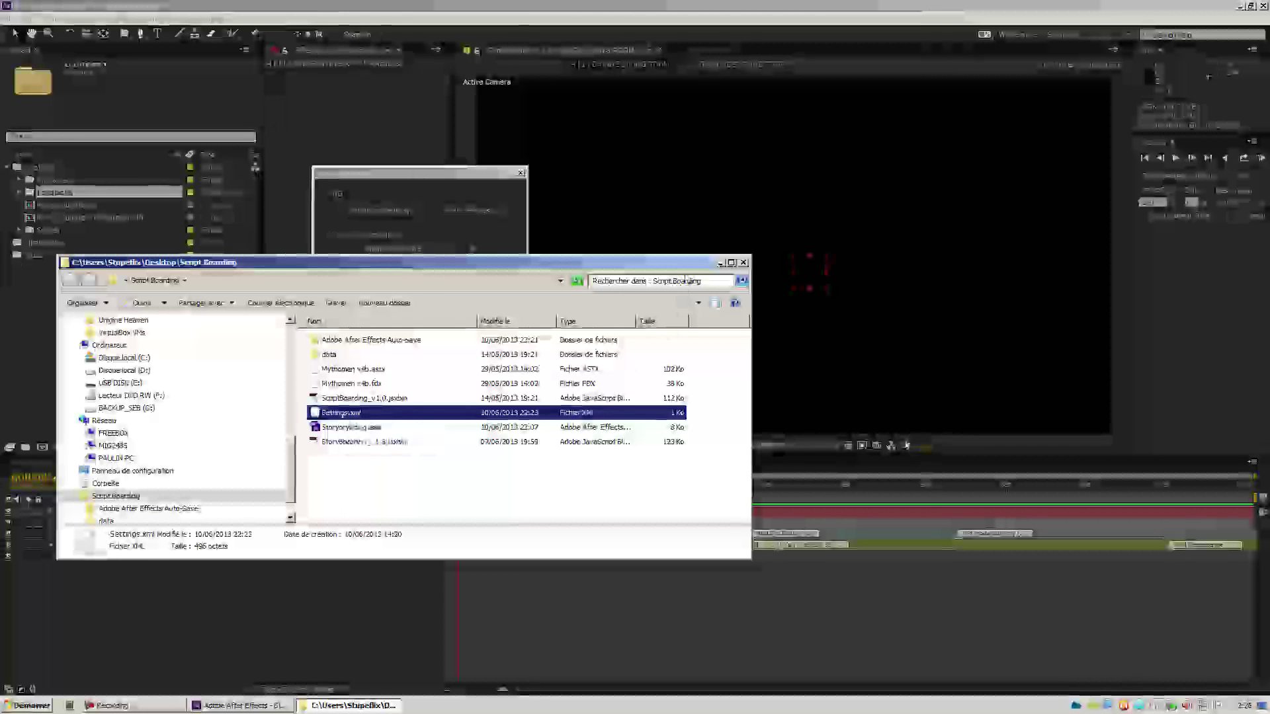
{"action": "double_click", "coordinate": [329, 416]}
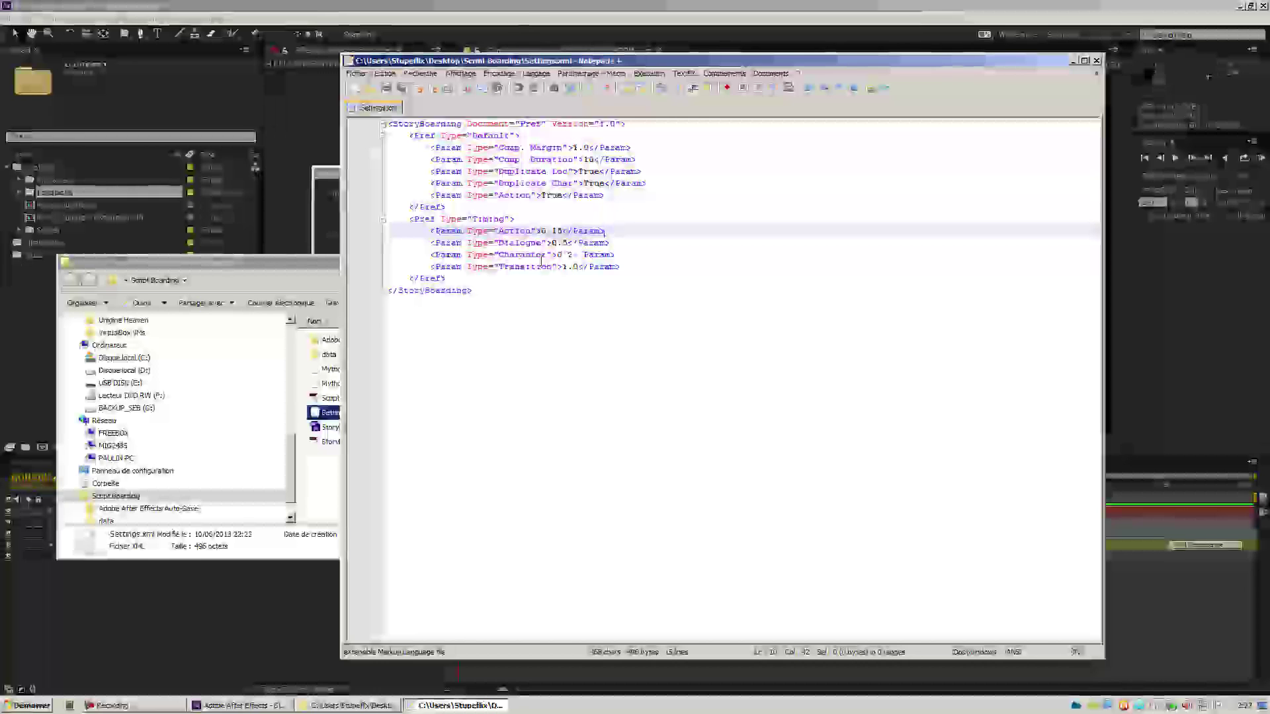
{"action": "left_click", "coordinate": [1097, 62]}
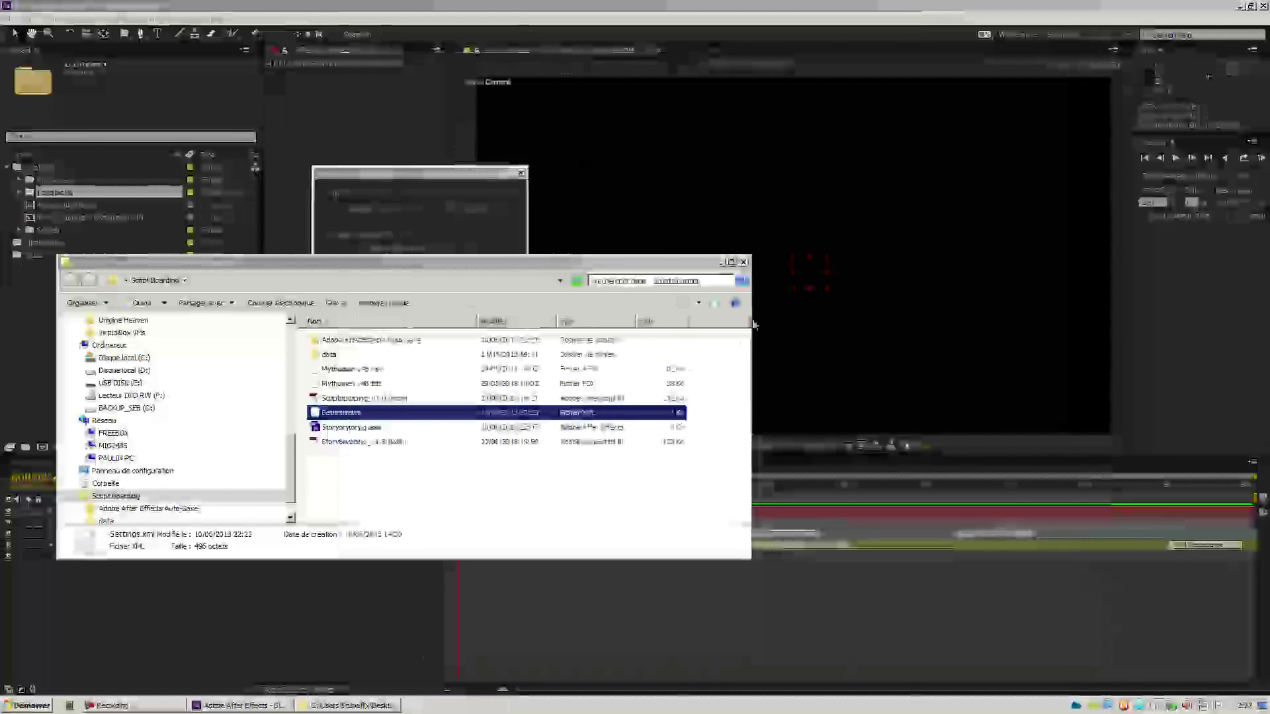
{"action": "left_click", "coordinate": [747, 261]}
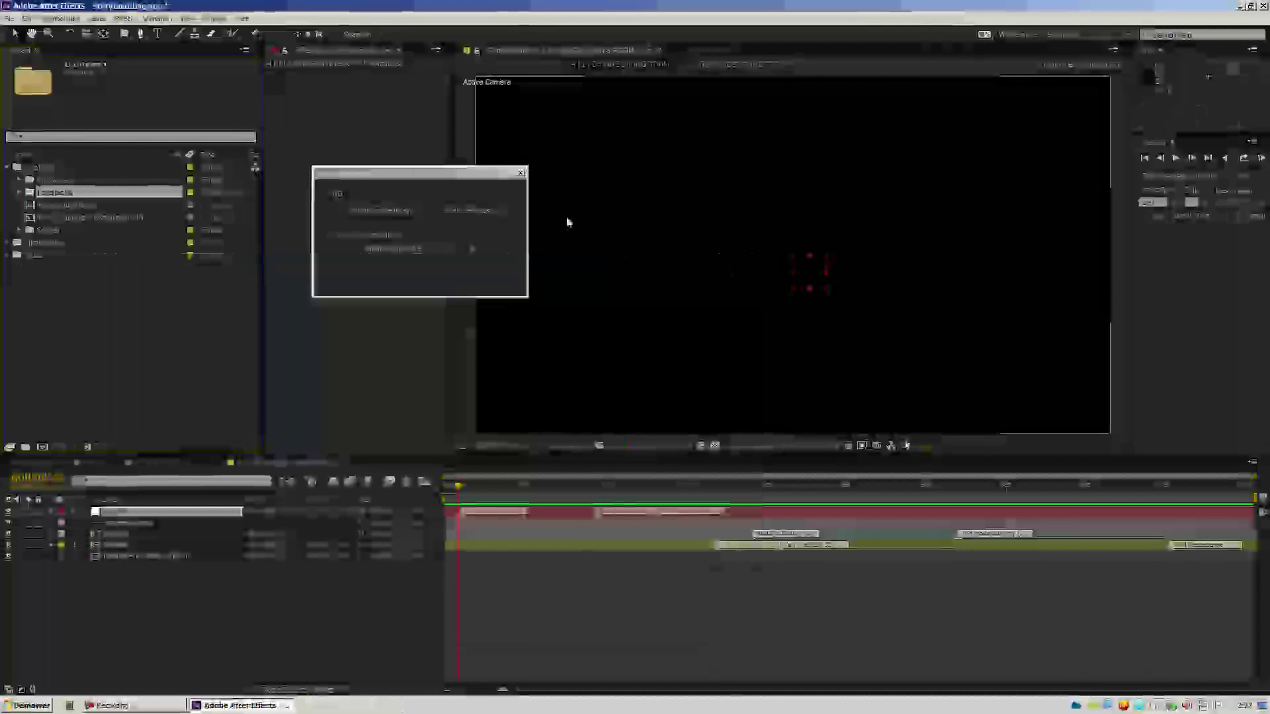